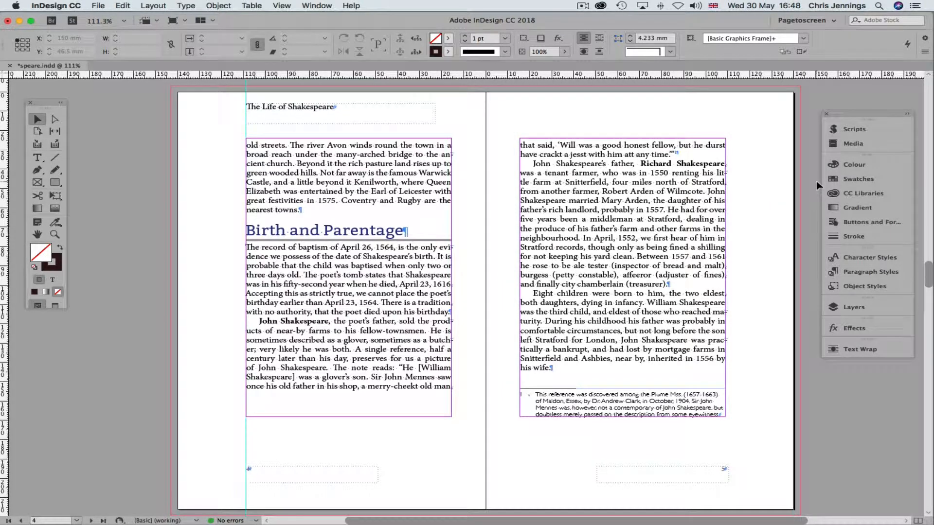
Show the Scripts panel with its Application and User script folders
{"action": "left_click", "coordinate": [850, 129]}
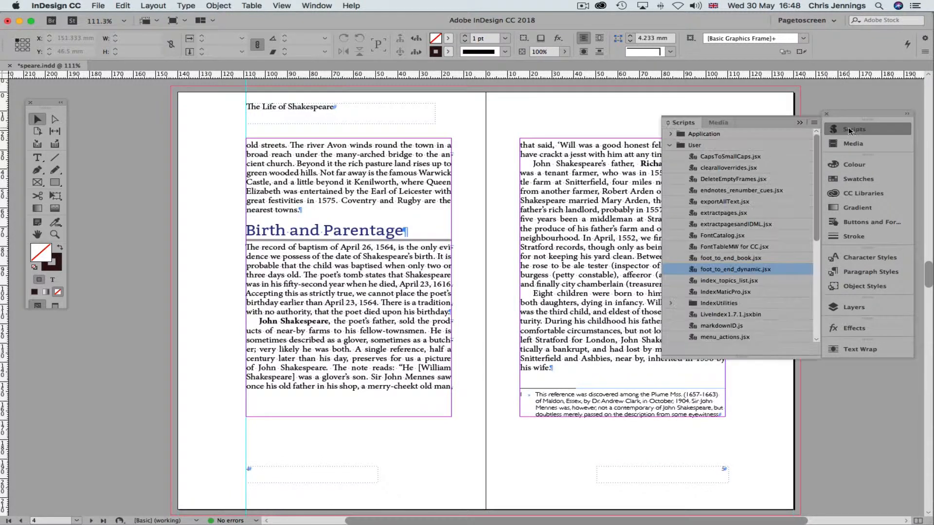
Run foot_to_end_dynamic.jsx and scroll down to the new Notes section with six endnotes
{"action": "double_click", "coordinate": [706, 271]}
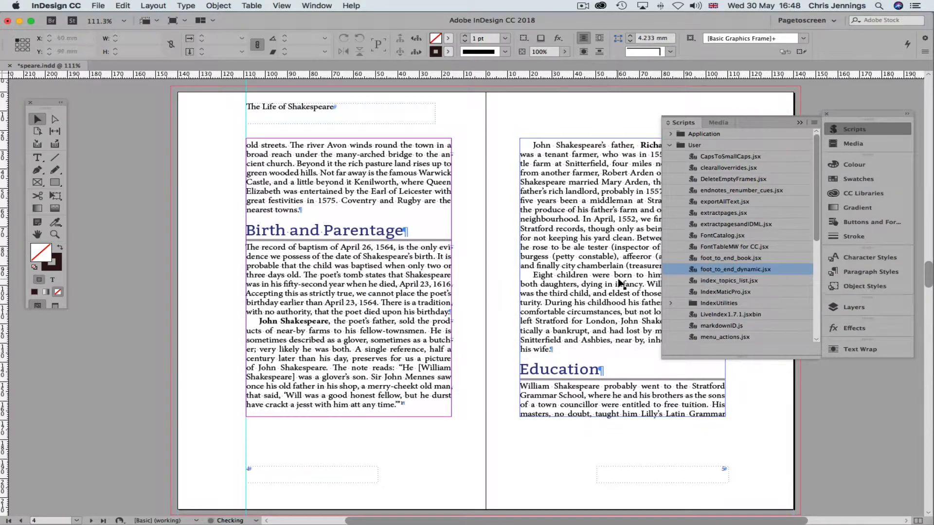
{"action": "scroll", "coordinate": [545, 359], "scroll_direction": "down", "scroll_amount": 20}
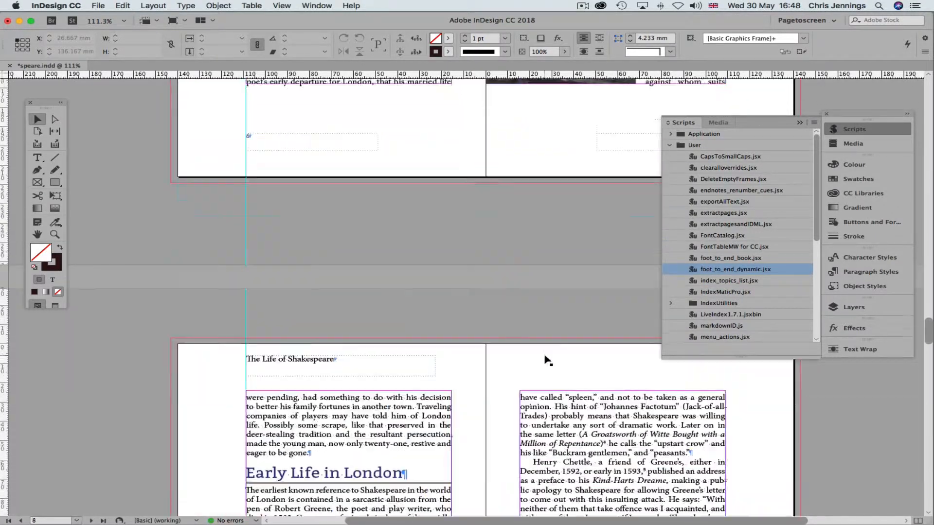
{"action": "scroll", "coordinate": [546, 359], "scroll_direction": "down", "scroll_amount": 18}
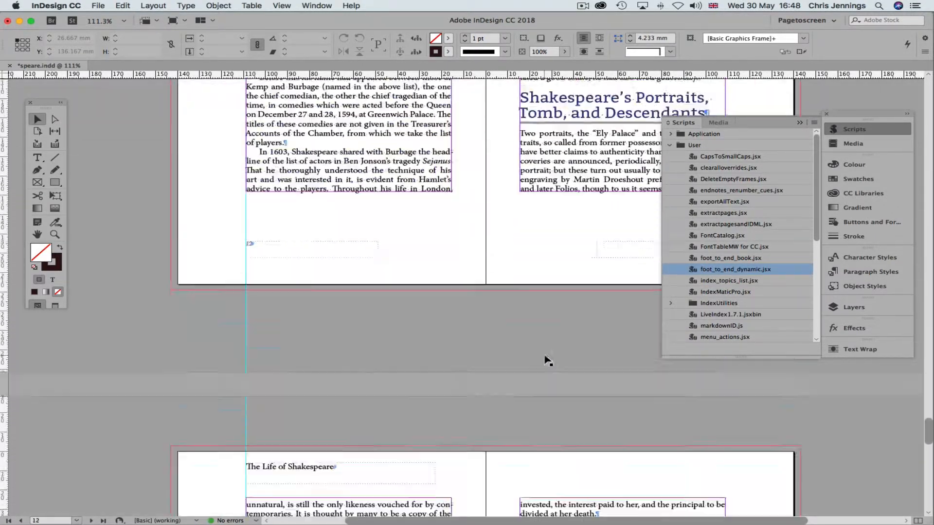
{"action": "scroll", "coordinate": [546, 358], "scroll_direction": "down", "scroll_amount": 10}
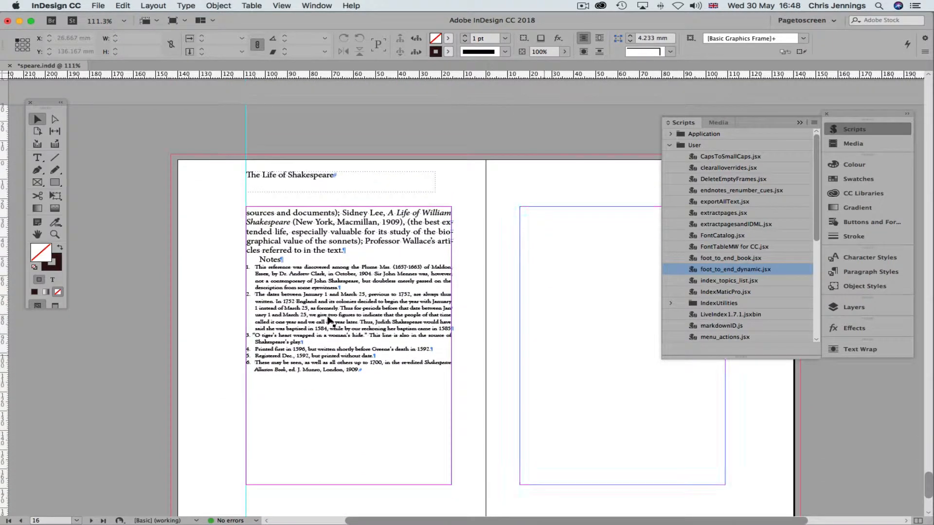
Select the text of endnote 1 in the Notes section
{"action": "left_click", "coordinate": [261, 265]}
{"action": "double_click", "coordinate": [257, 266]}
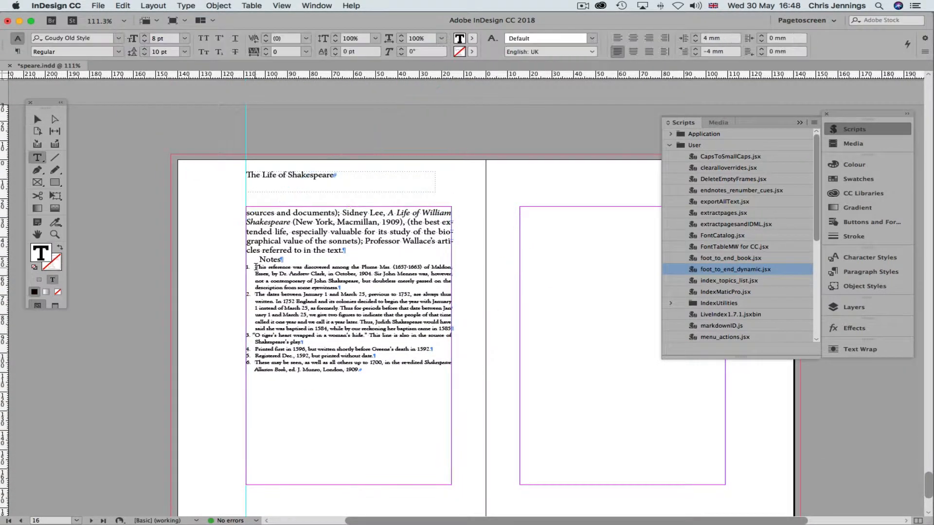
{"action": "left_click_drag", "start_coordinate": [254, 267], "coordinate": [362, 284]}
{"action": "key", "text": "super+c"}
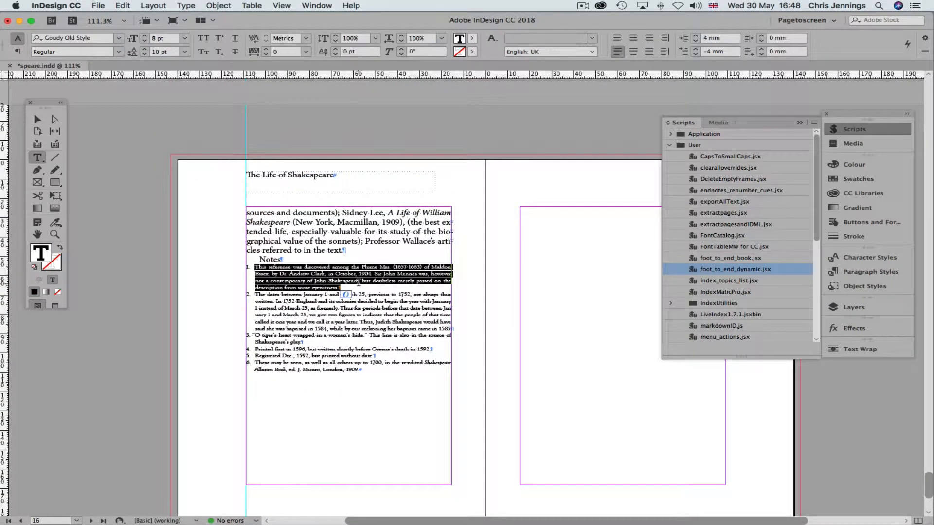
Paste the copied note into a new text frame below the page 4 body text
{"action": "scroll", "coordinate": [346, 285], "scroll_direction": "up", "scroll_amount": 10}
{"action": "scroll", "coordinate": [347, 287], "scroll_direction": "up", "scroll_amount": 15}
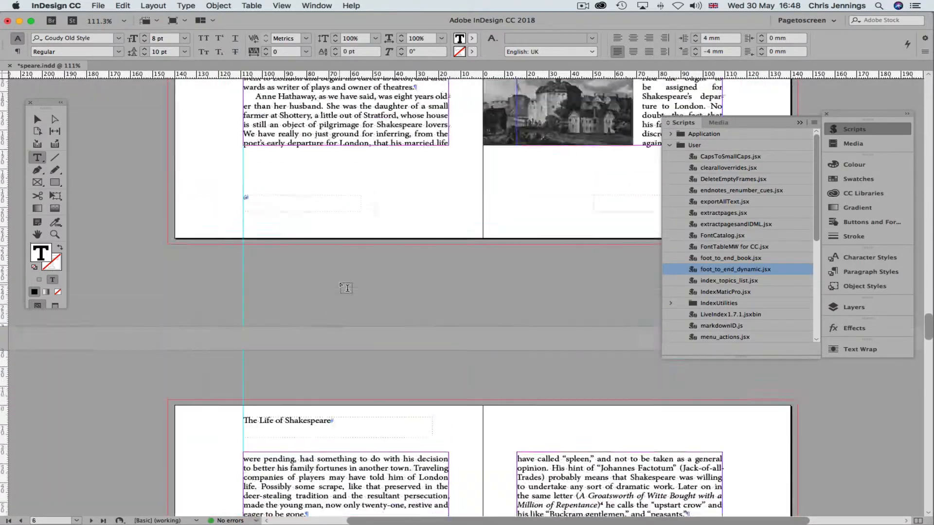
{"action": "scroll", "coordinate": [346, 287], "scroll_direction": "down", "scroll_amount": 5}
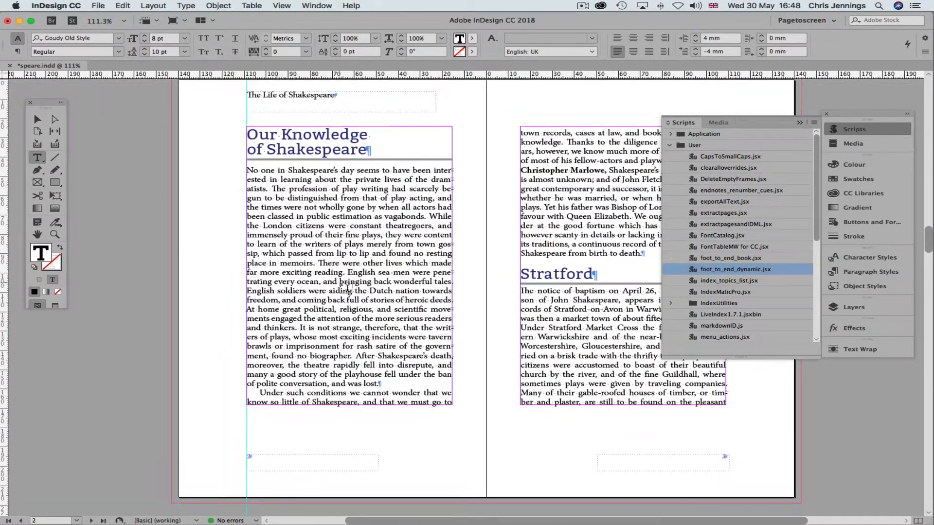
{"action": "scroll", "coordinate": [346, 285], "scroll_direction": "up", "scroll_amount": 20}
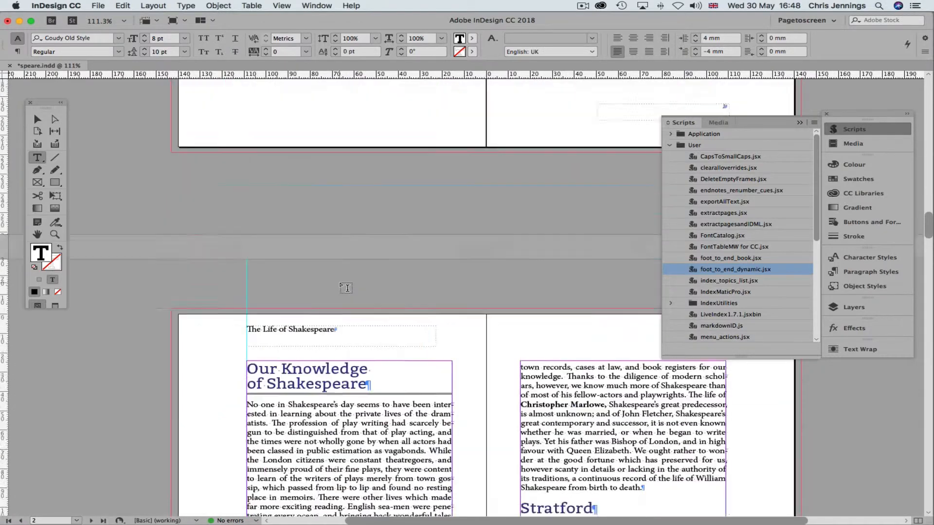
{"action": "scroll", "coordinate": [347, 287], "scroll_direction": "down", "scroll_amount": 20}
{"action": "scroll", "coordinate": [347, 288], "scroll_direction": "down", "scroll_amount": 7}
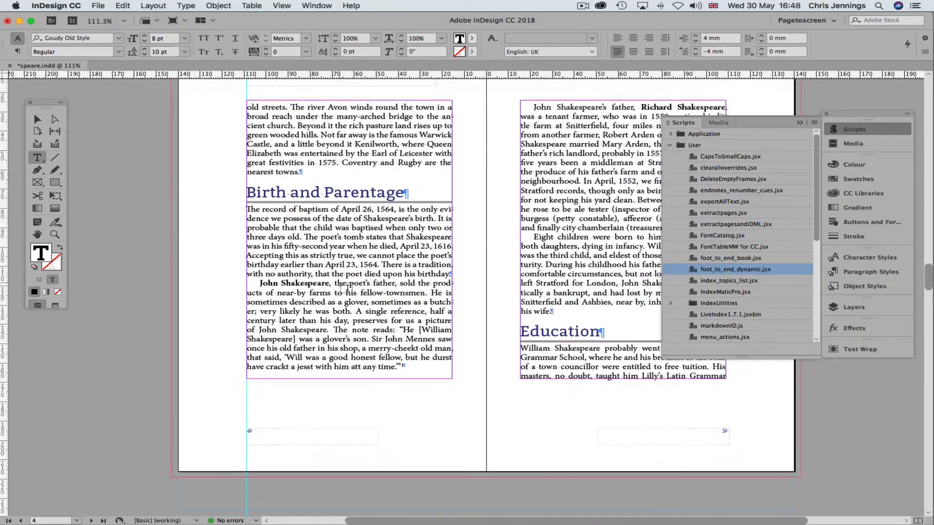
{"action": "scroll", "coordinate": [347, 288], "scroll_direction": "up", "scroll_amount": 1}
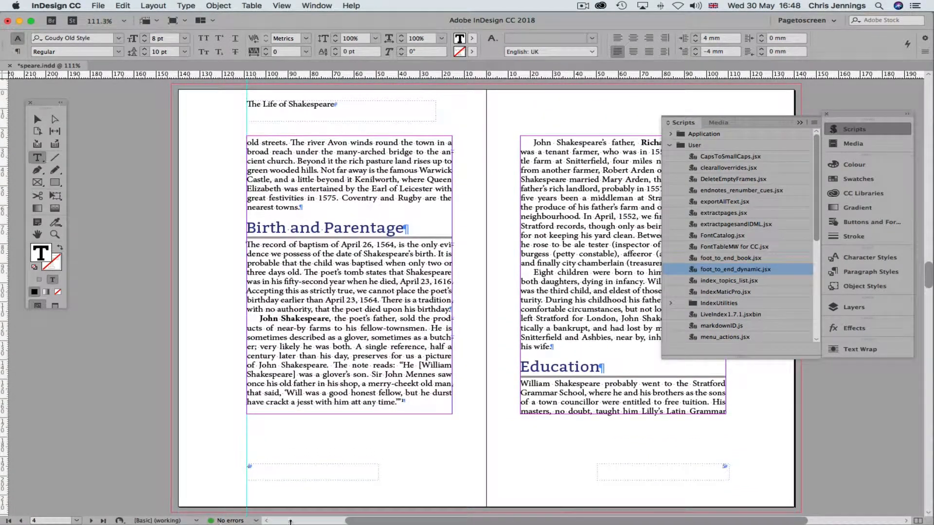
{"action": "left_click_drag", "start_coordinate": [272, 420], "coordinate": [425, 466]}
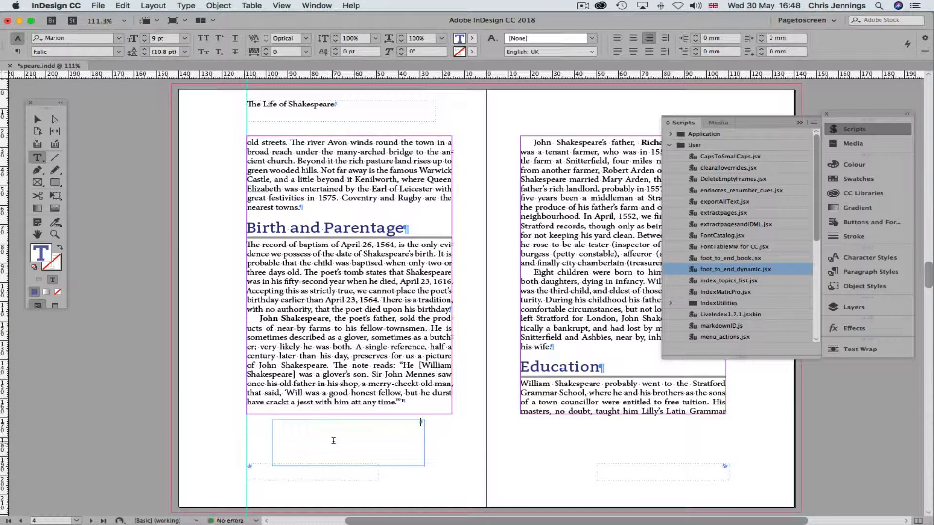
{"action": "key", "text": "super+v"}
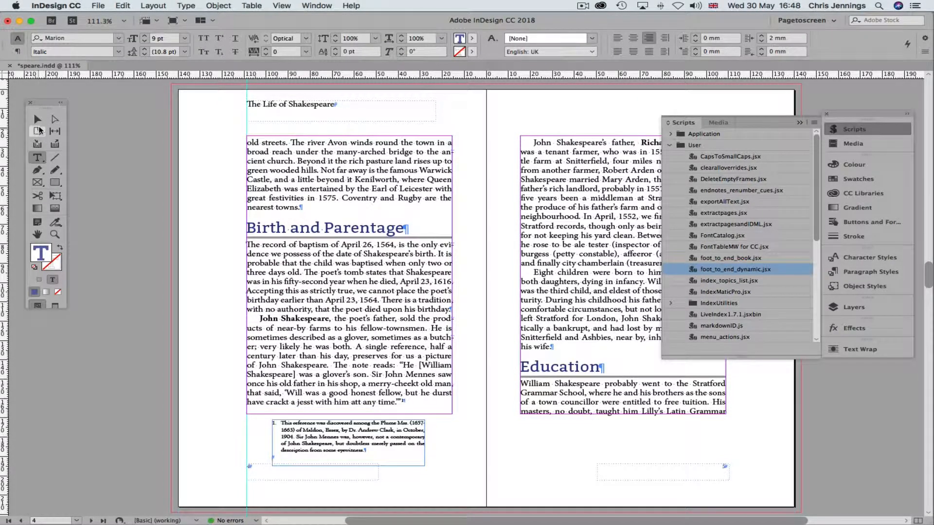
{"action": "left_click", "coordinate": [37, 119]}
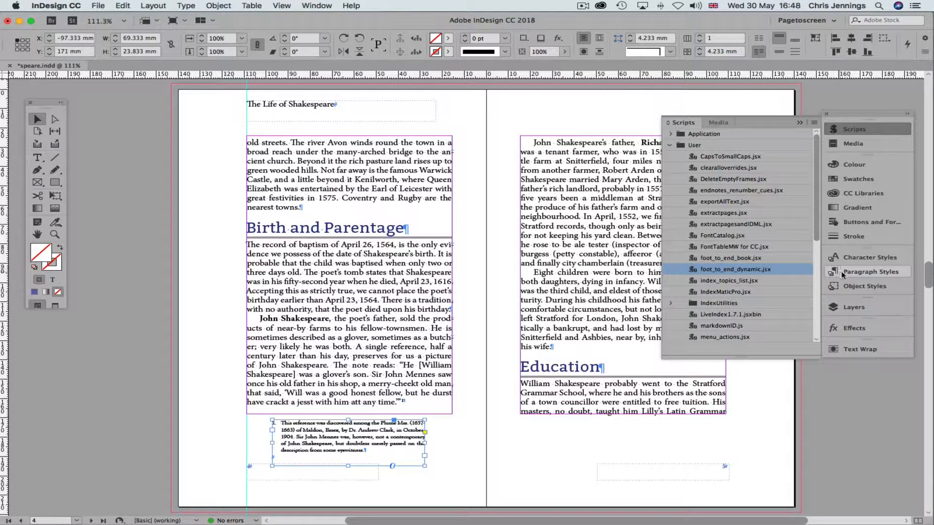
Create a new object style named popup
{"action": "left_click", "coordinate": [862, 288]}
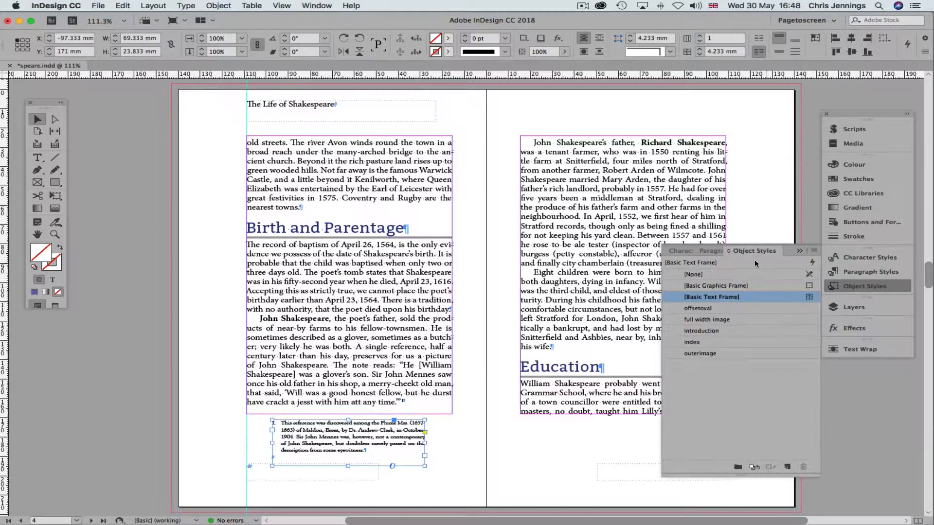
{"action": "left_click", "coordinate": [787, 467]}
{"action": "double_click", "coordinate": [725, 308]}
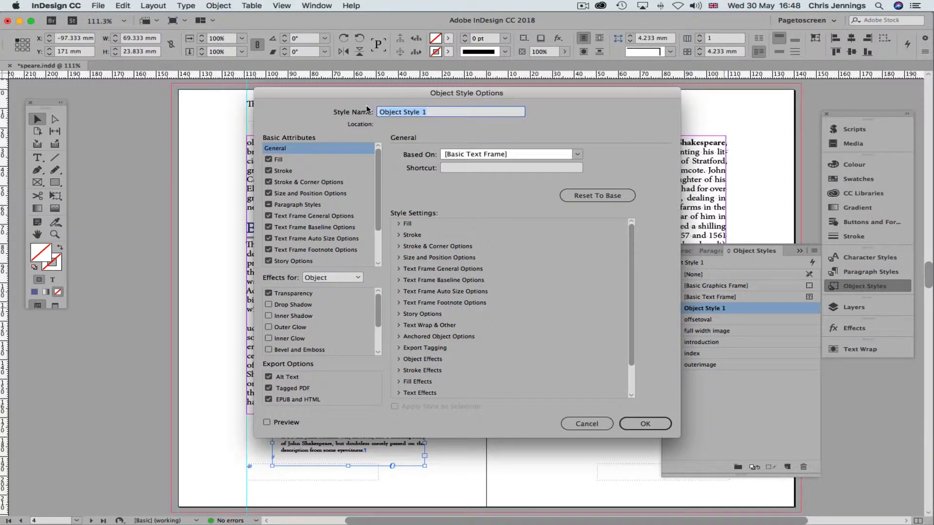
{"action": "type", "text": "popup"}
{"action": "left_click", "coordinate": [645, 424]}
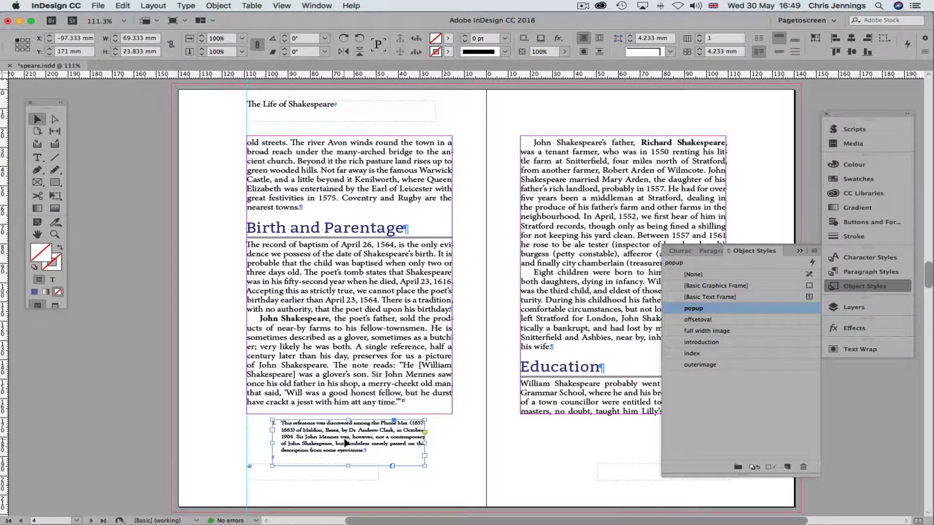
Give the note frame a near-white fill
{"action": "double_click", "coordinate": [45, 248]}
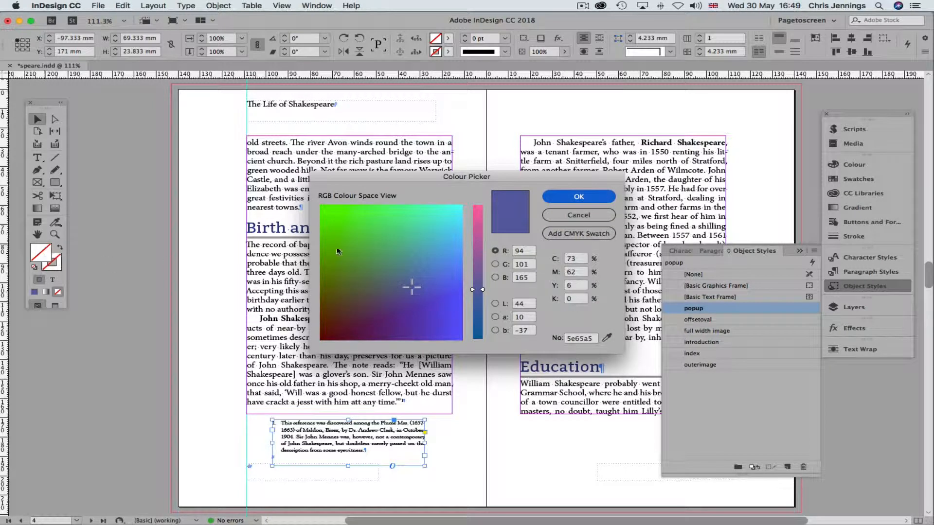
{"action": "left_click_drag", "start_coordinate": [375, 259], "coordinate": [506, 188]}
{"action": "left_click_drag", "start_coordinate": [472, 233], "coordinate": [482, 199]}
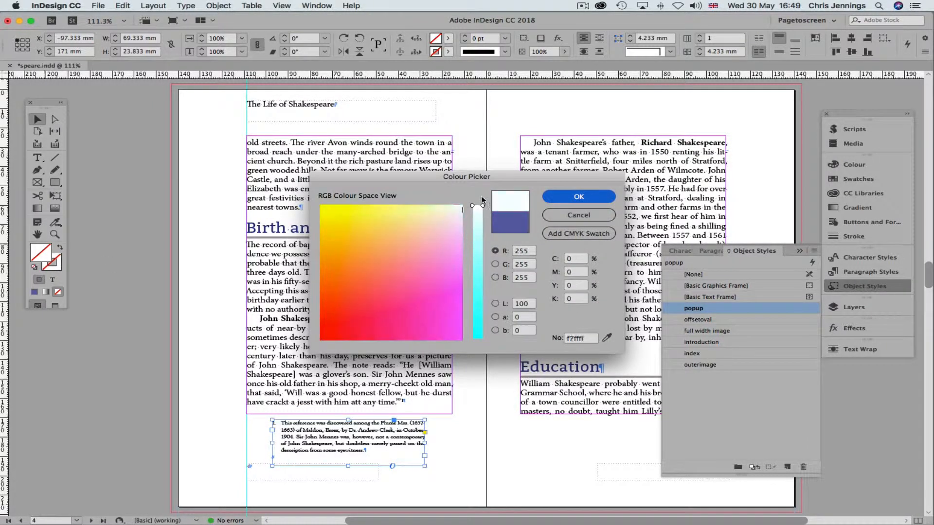
{"action": "left_click", "coordinate": [574, 196]}
Give the note frame a near-black stroke
{"action": "left_click", "coordinate": [56, 264]}
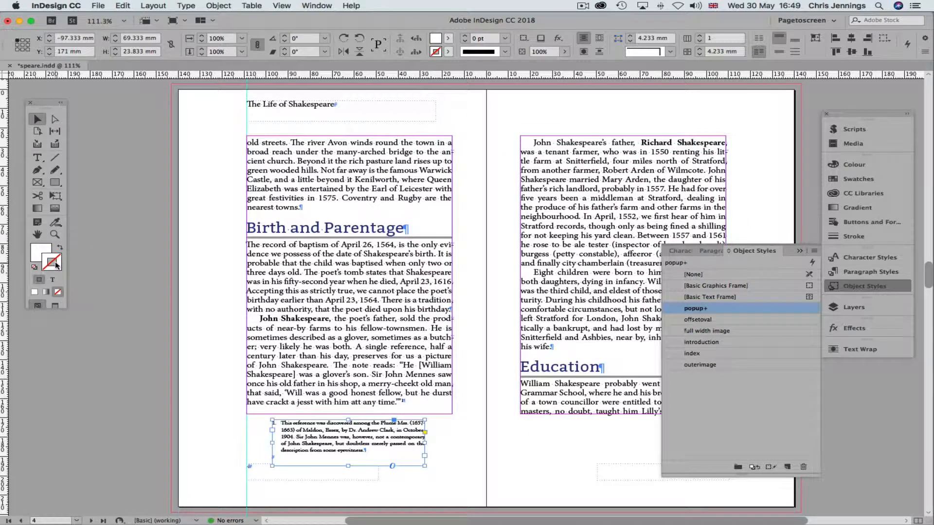
{"action": "double_click", "coordinate": [56, 264]}
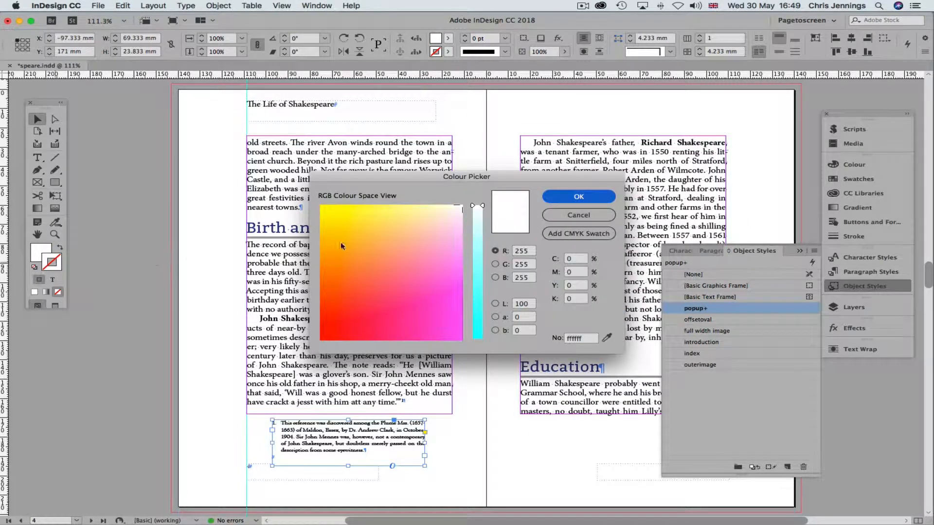
{"action": "left_click", "coordinate": [328, 336]}
{"action": "left_click_drag", "start_coordinate": [481, 266], "coordinate": [473, 343]}
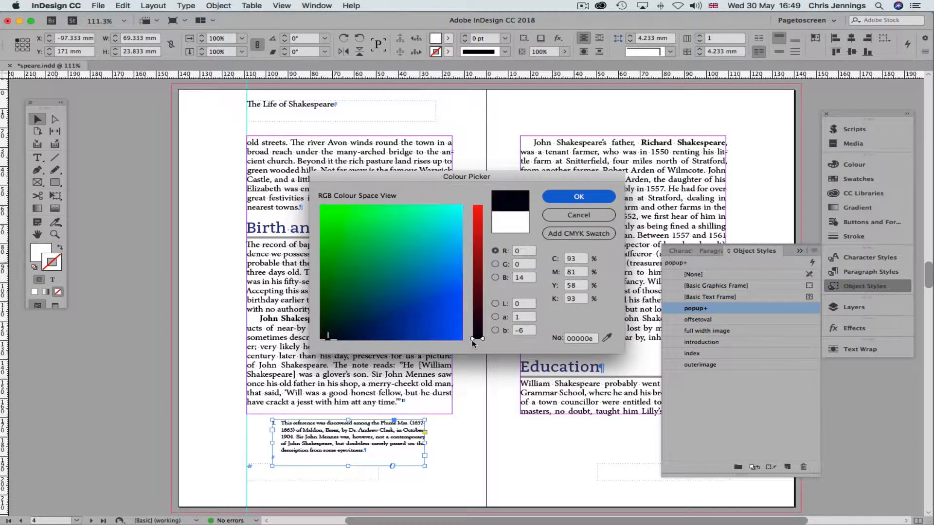
{"action": "left_click", "coordinate": [568, 199]}
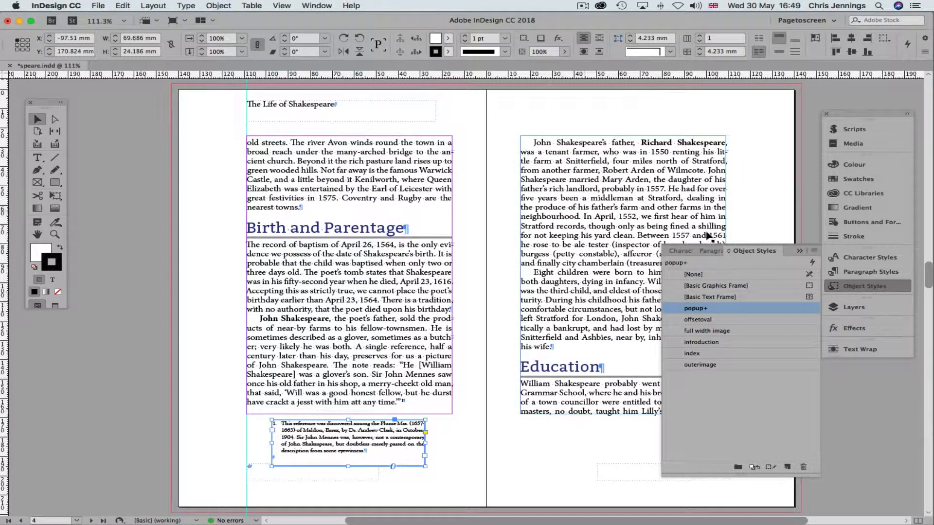
Set the note frame's stroke to 0.25 pt and shorten the frame to fit its text
{"action": "left_click", "coordinate": [845, 237]}
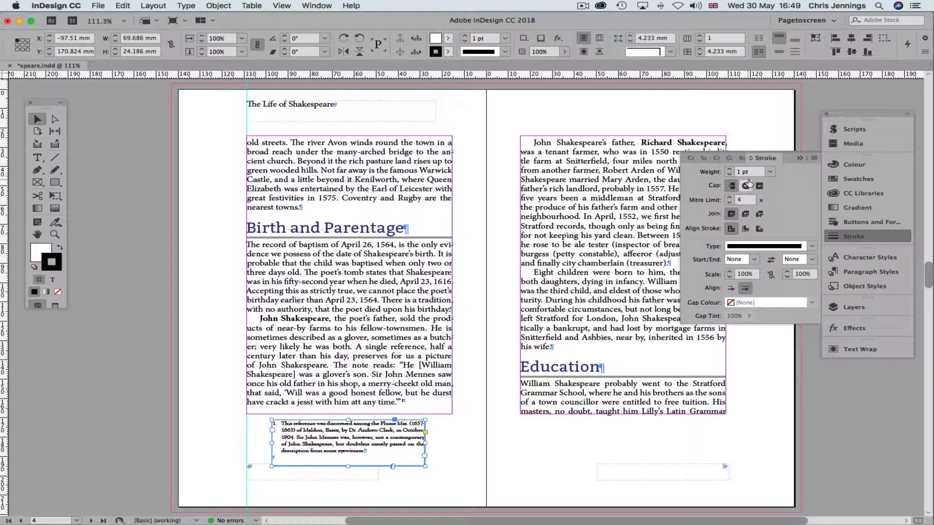
{"action": "left_click", "coordinate": [770, 173]}
{"action": "left_click", "coordinate": [759, 194]}
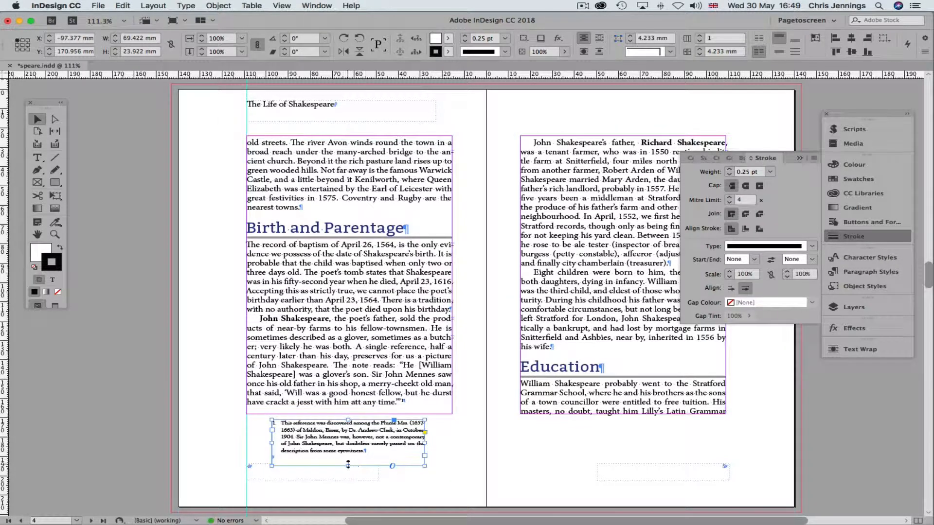
{"action": "left_click_drag", "start_coordinate": [349, 465], "coordinate": [354, 459]}
{"action": "left_click", "coordinate": [440, 448]}
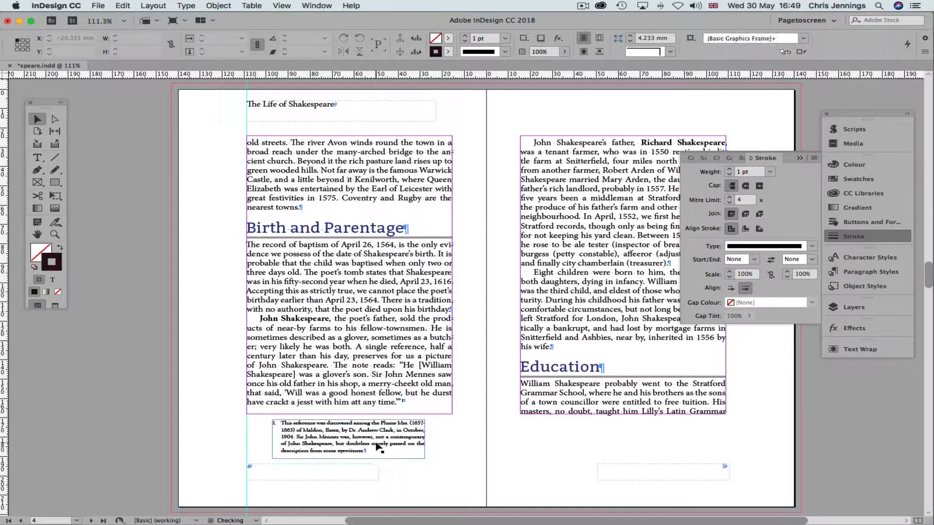
{"action": "left_click", "coordinate": [378, 447]}
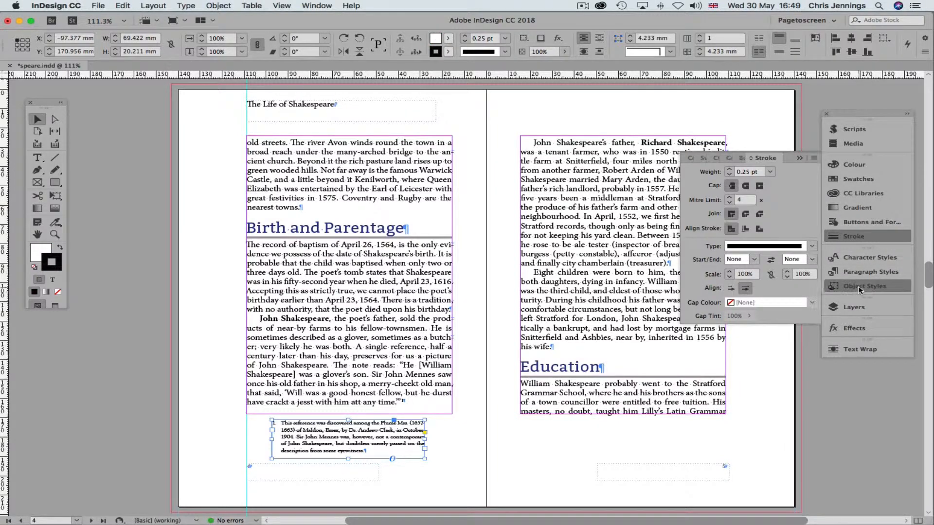
Redefine the popup object style from the note frame, then deselect it
{"action": "left_click", "coordinate": [859, 290]}
{"action": "right_click", "coordinate": [707, 311]}
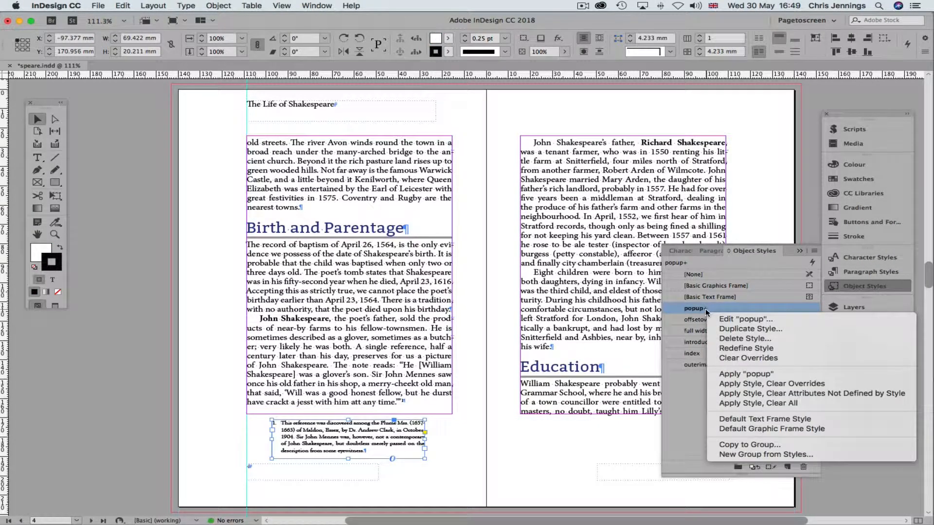
{"action": "left_click", "coordinate": [727, 348]}
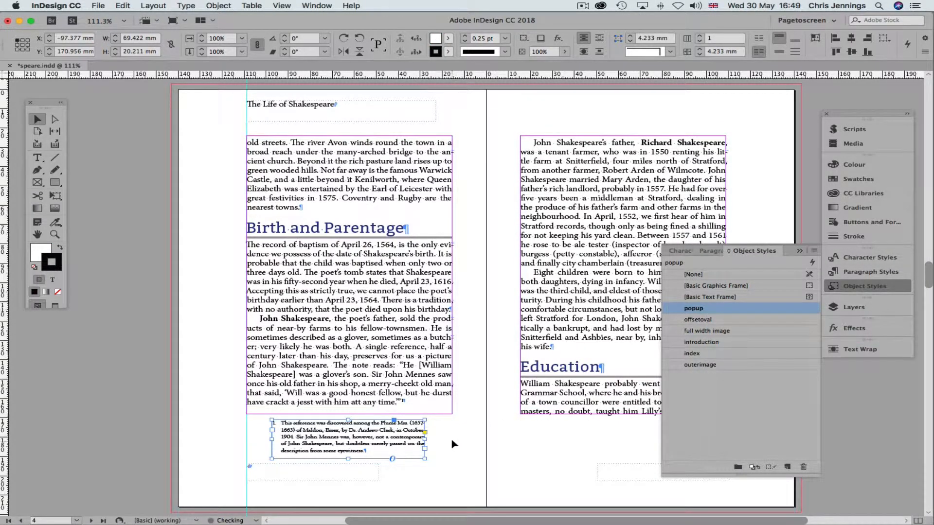
{"action": "left_click", "coordinate": [460, 410]}
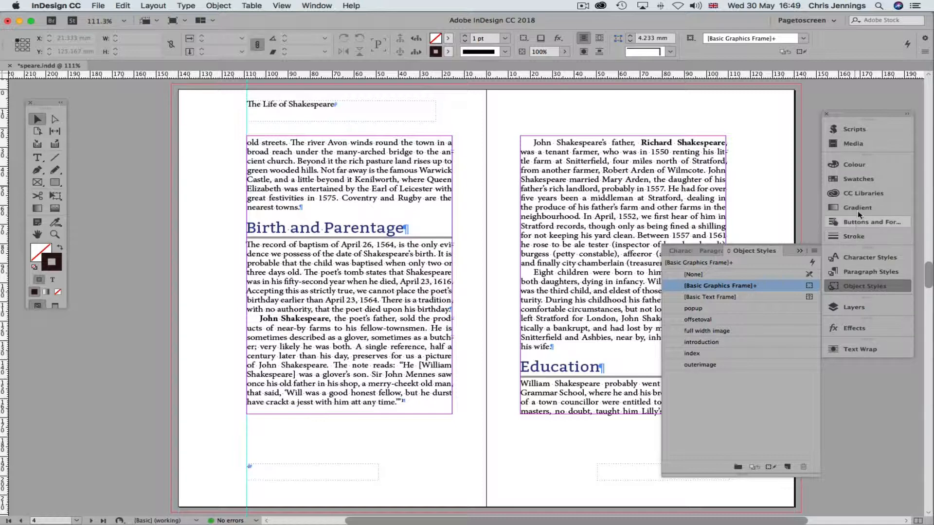
Add a new Layer 3 and paste the footnote frame back in place
{"action": "left_click", "coordinate": [855, 307]}
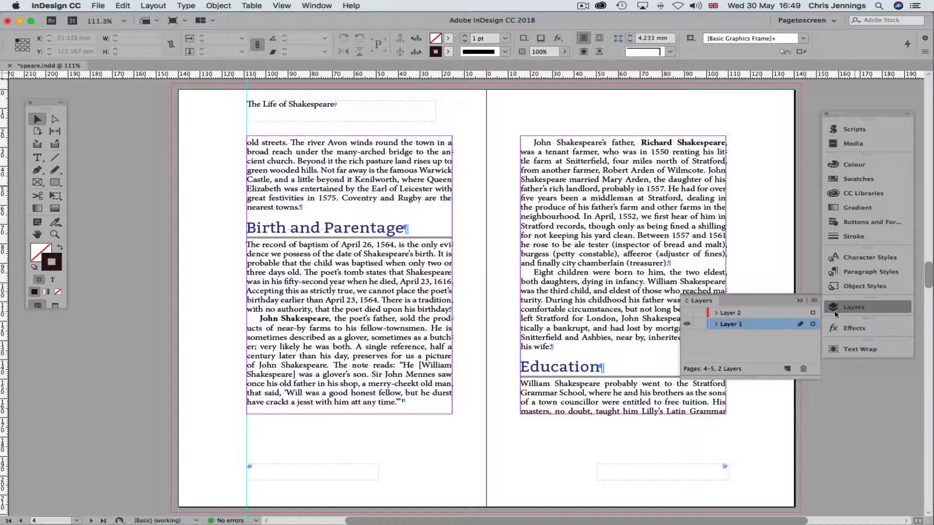
{"action": "left_click", "coordinate": [787, 369]}
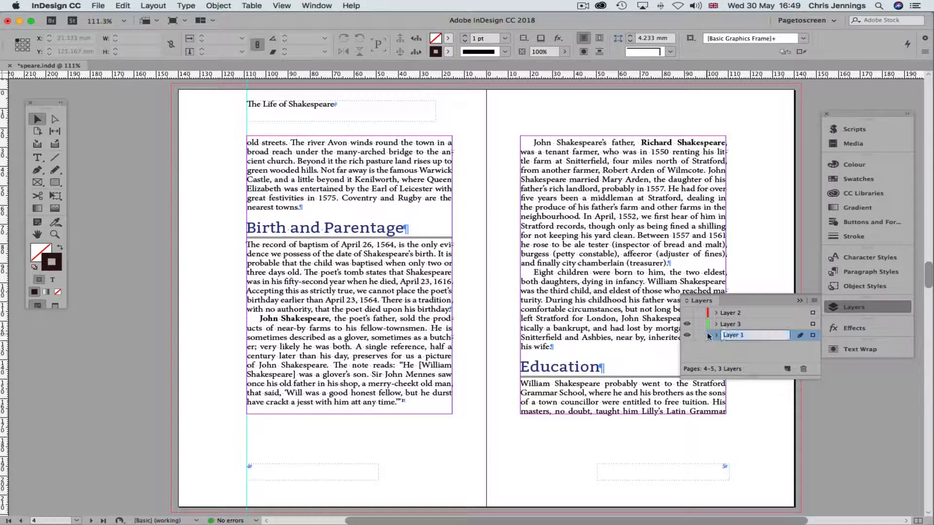
{"action": "left_click", "coordinate": [705, 349]}
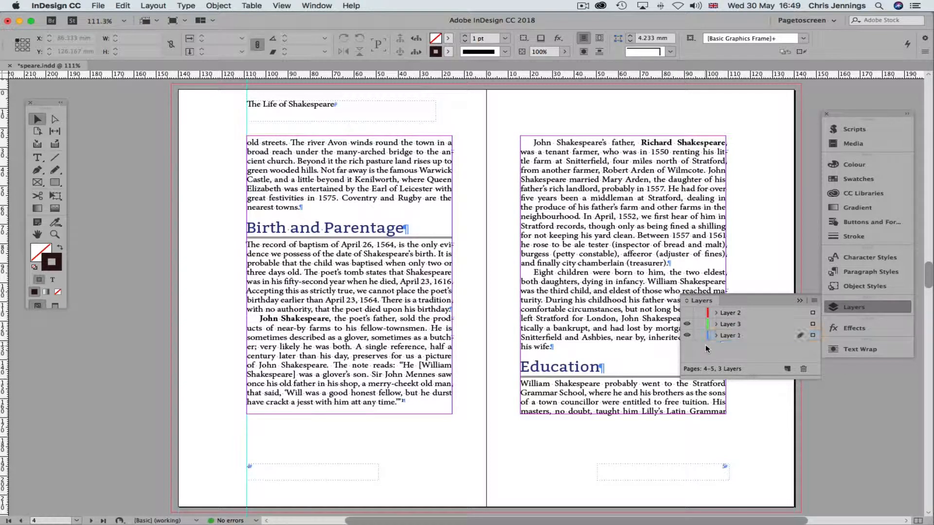
{"action": "left_click", "coordinate": [122, 6]}
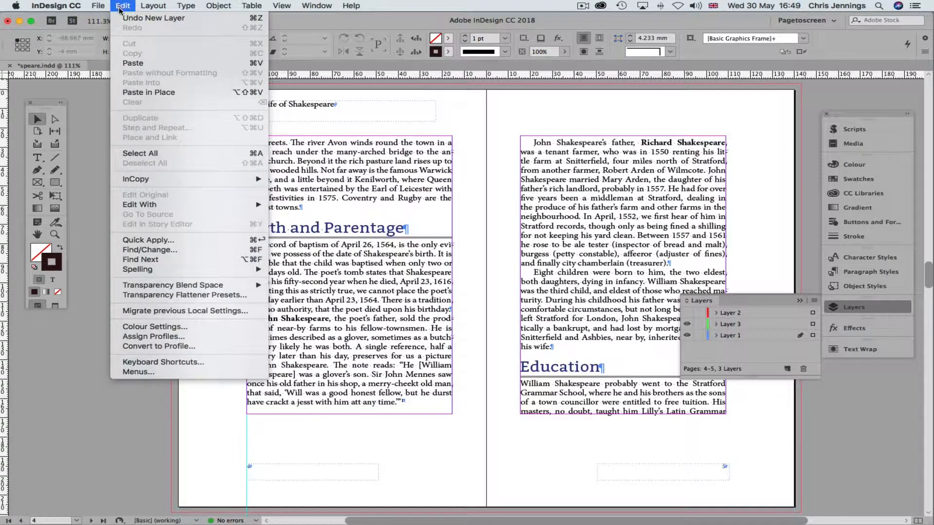
{"action": "left_click", "coordinate": [129, 92]}
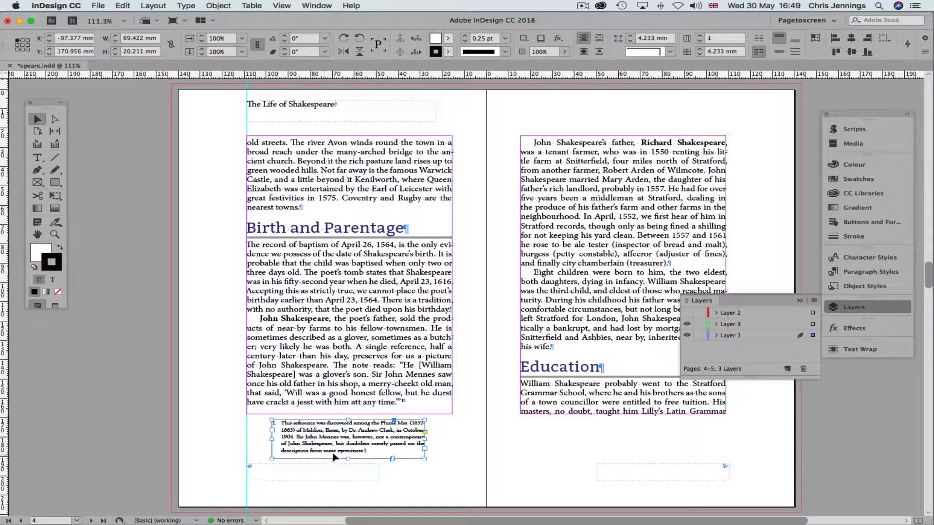
Select Layer 1's objects and open the colour list in its Layer Options
{"action": "left_click", "coordinate": [812, 336]}
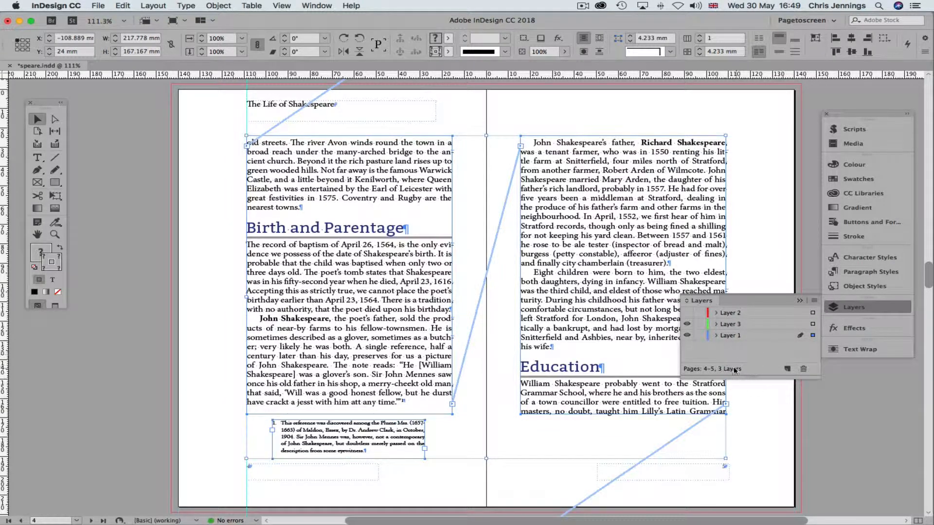
{"action": "double_click", "coordinate": [735, 337]}
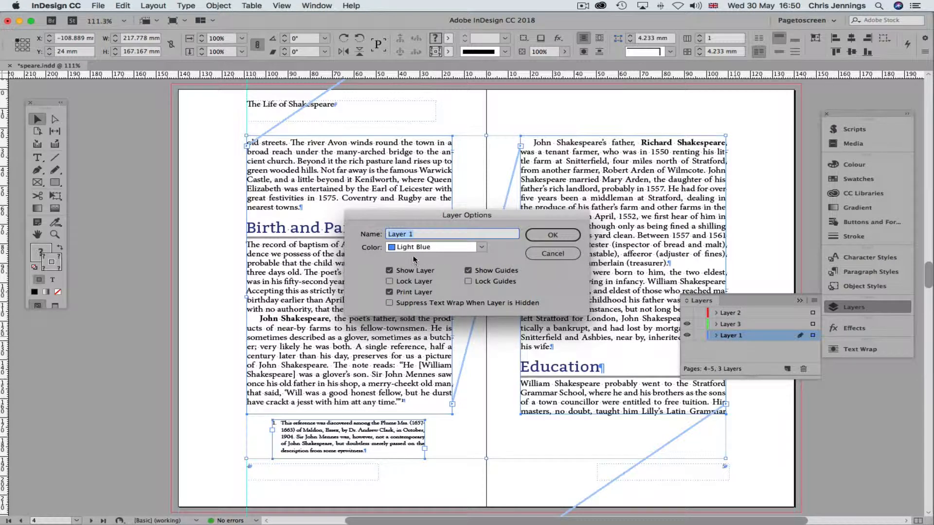
{"action": "left_click", "coordinate": [481, 249]}
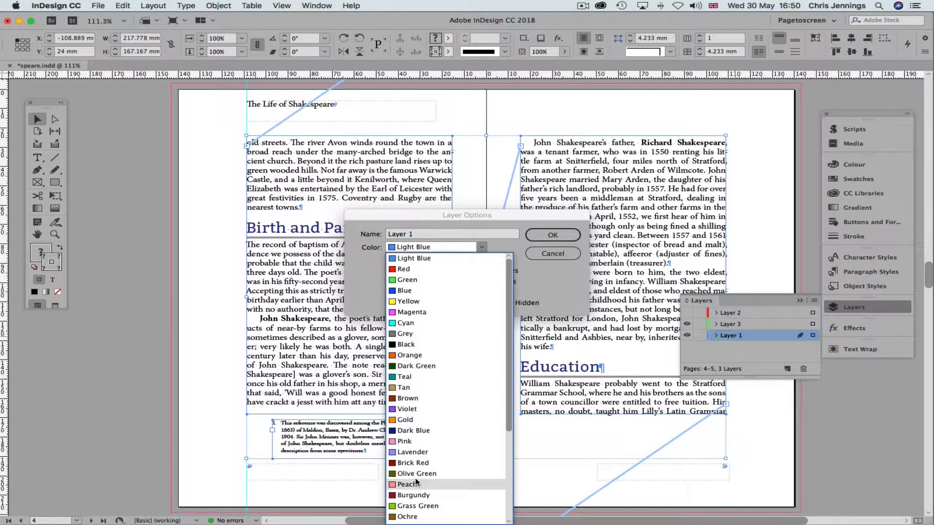
Set Layer 1's colour to Peach and cut the footnote frame from page 4
{"action": "left_click", "coordinate": [408, 485]}
{"action": "left_click", "coordinate": [549, 238]}
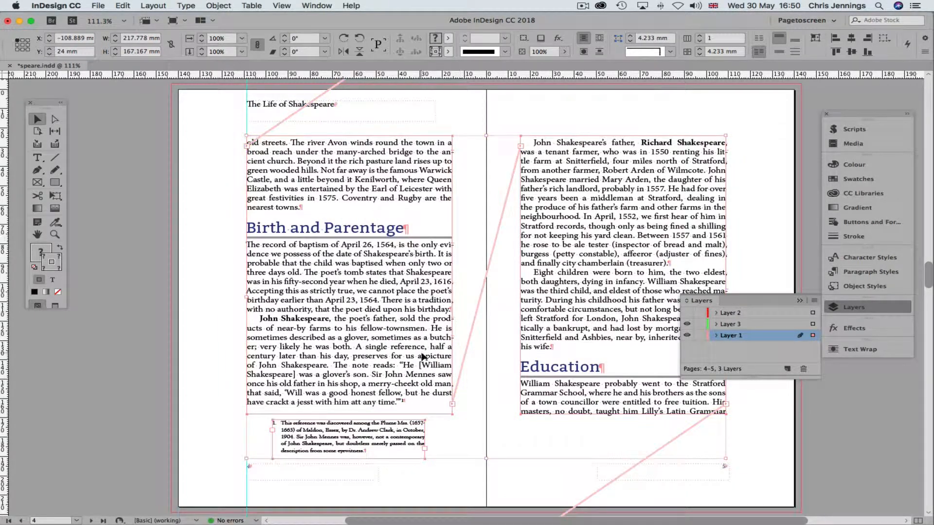
{"action": "left_click", "coordinate": [329, 447]}
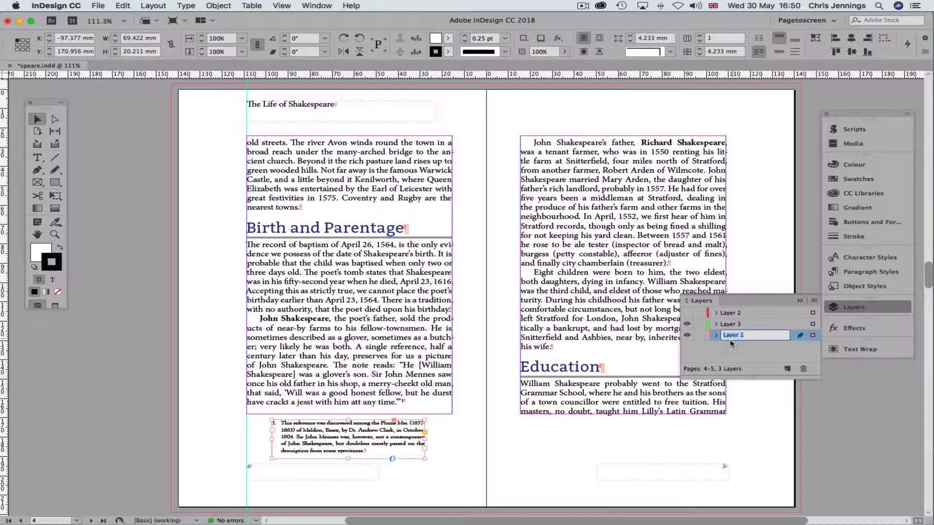
{"action": "left_click", "coordinate": [715, 350]}
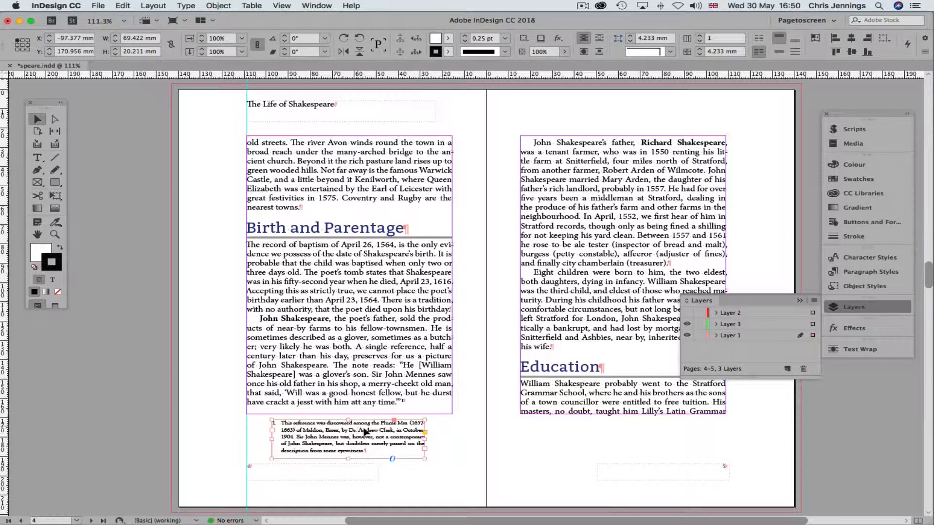
{"action": "key", "text": "super+shift+a"}
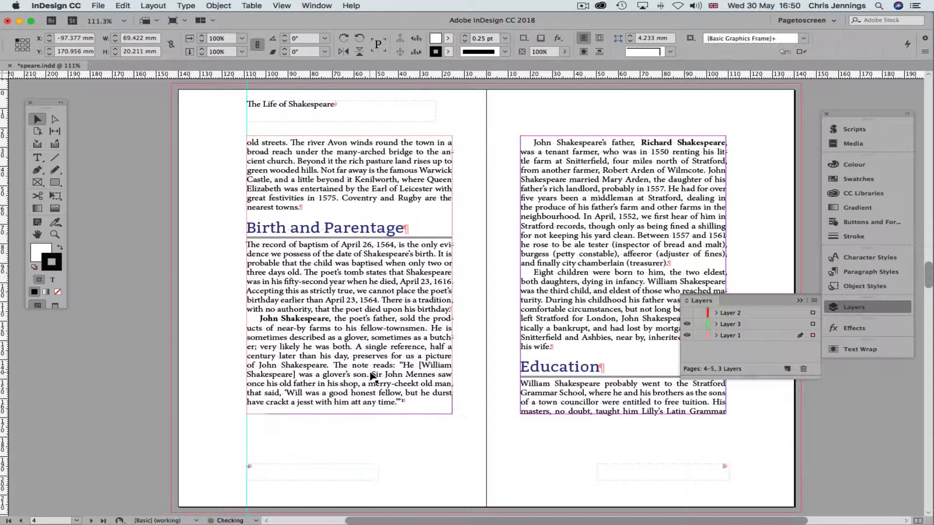
Paste the footnote frame in place on Layer 3 and move it up over the left page's text
{"action": "left_click", "coordinate": [732, 325]}
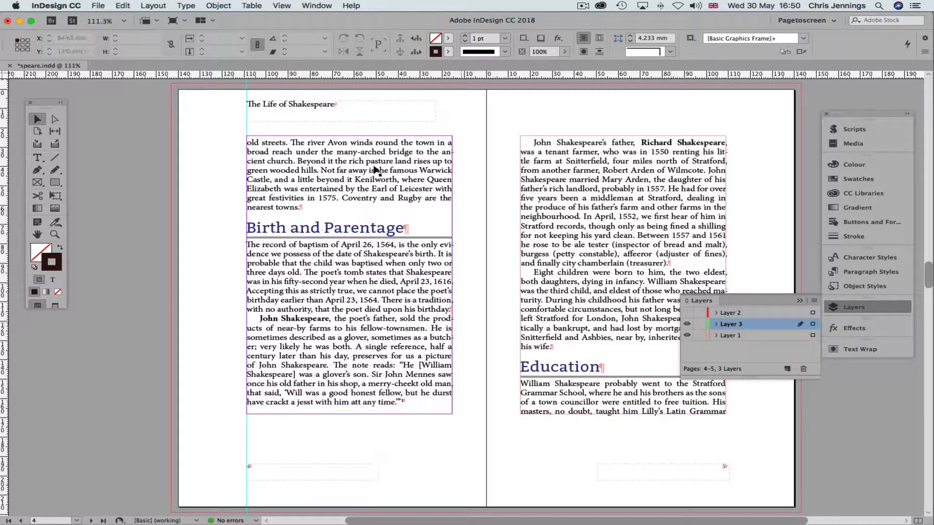
{"action": "left_click", "coordinate": [119, 5]}
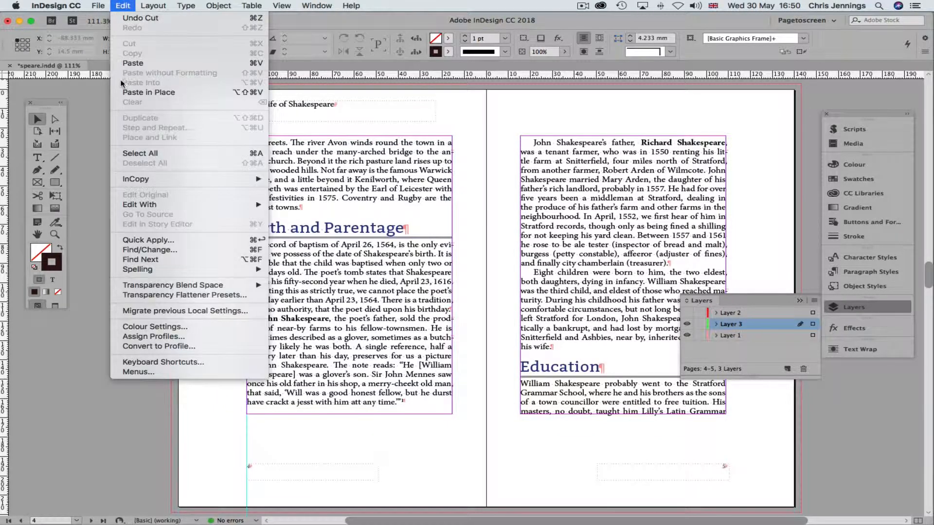
{"action": "left_click", "coordinate": [141, 93]}
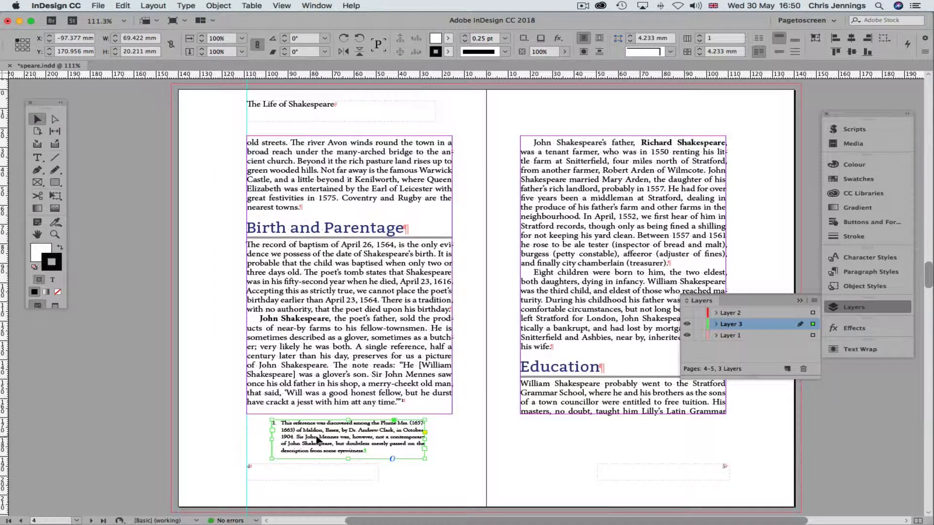
{"action": "left_click_drag", "start_coordinate": [317, 441], "coordinate": [287, 380]}
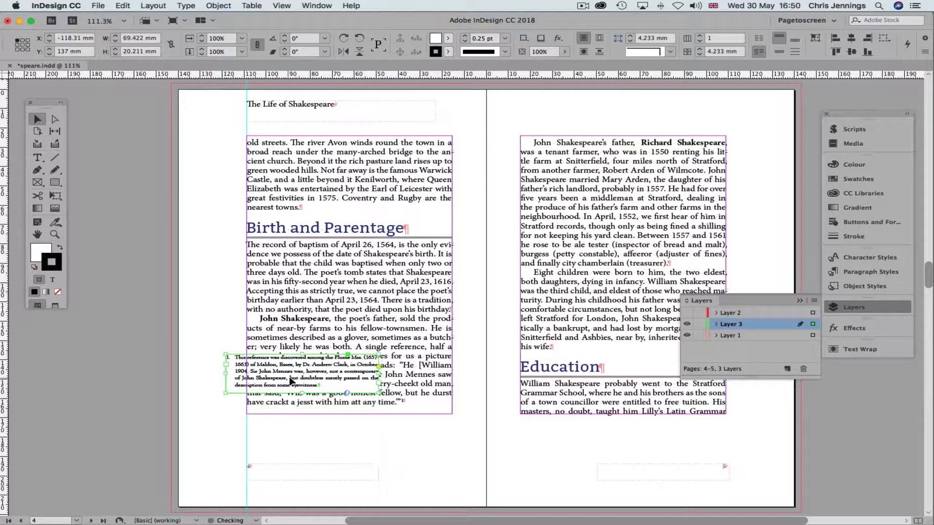
{"action": "left_click", "coordinate": [415, 441]}
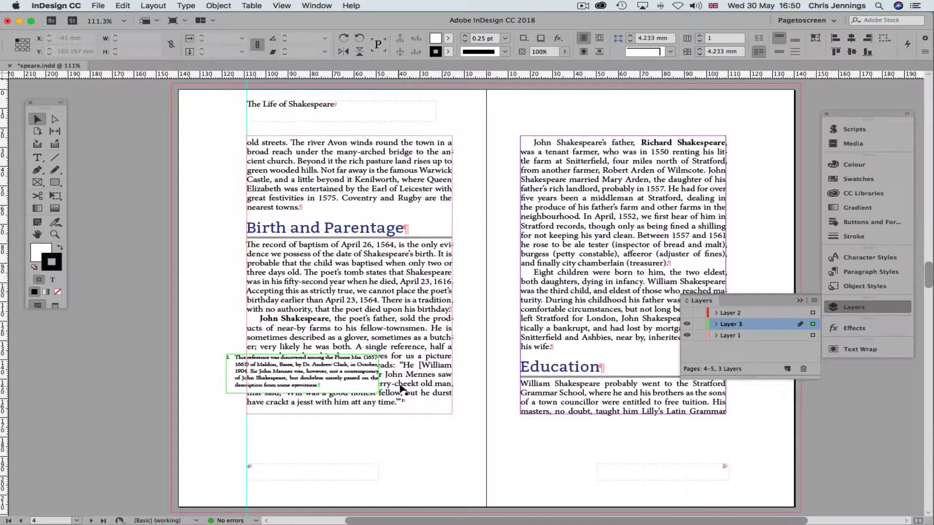
{"action": "left_click", "coordinate": [292, 376]}
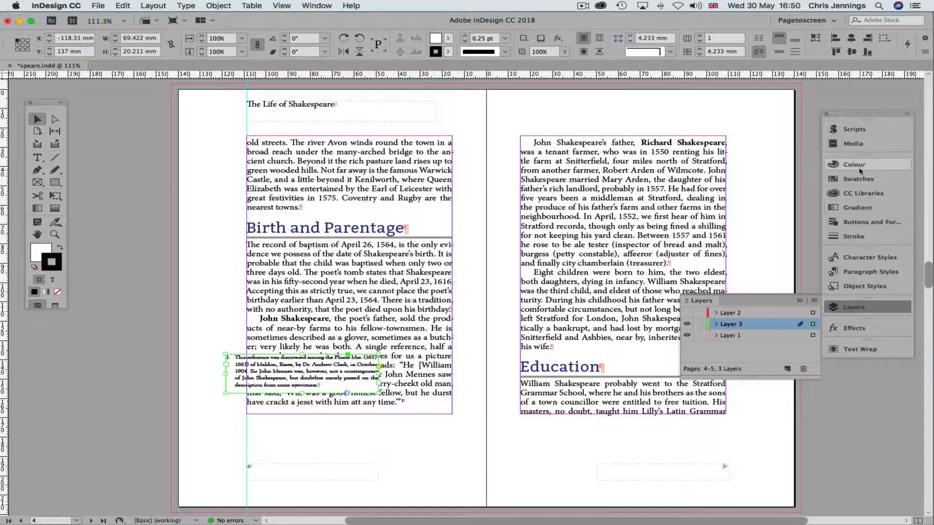
Turn the footnote frame into Button 1 with a Show/Hide Buttons and Forms action
{"action": "left_click", "coordinate": [856, 222]}
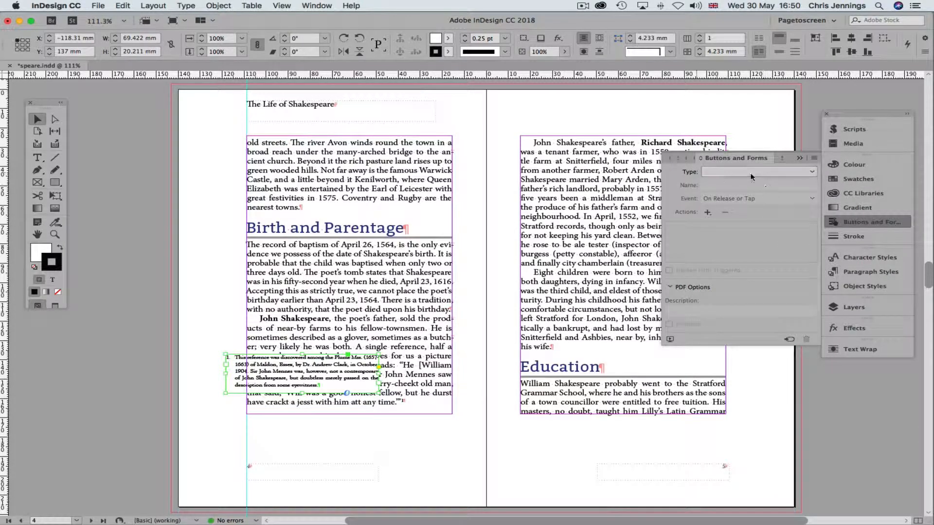
{"action": "left_click", "coordinate": [808, 173]}
{"action": "left_click", "coordinate": [743, 188]}
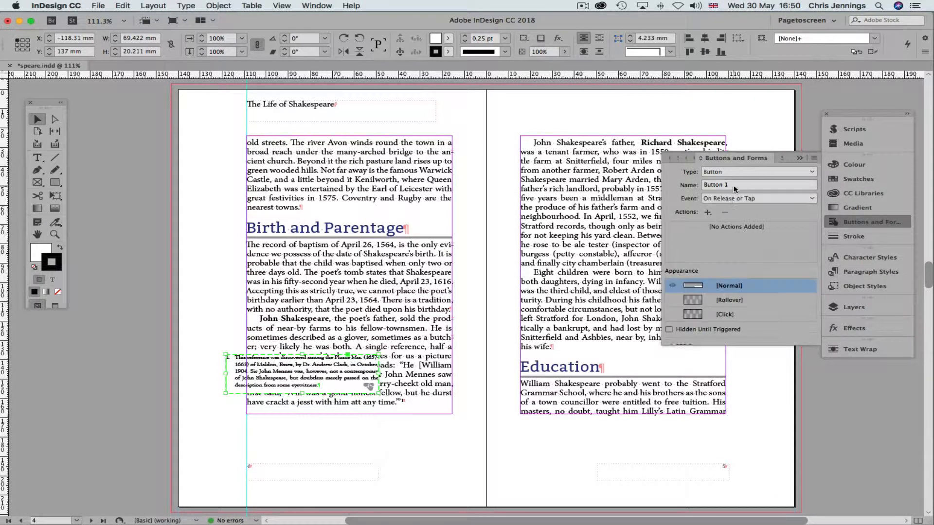
{"action": "left_click", "coordinate": [708, 214]}
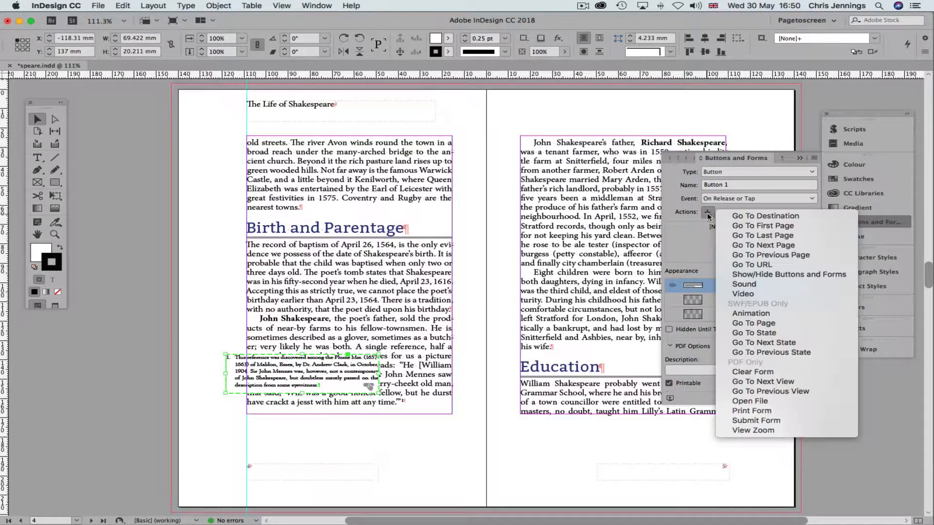
{"action": "left_click", "coordinate": [737, 275]}
Set Button 1 to hide, mark it Hidden Until Triggered, and switch to Finder
{"action": "left_click", "coordinate": [726, 271]}
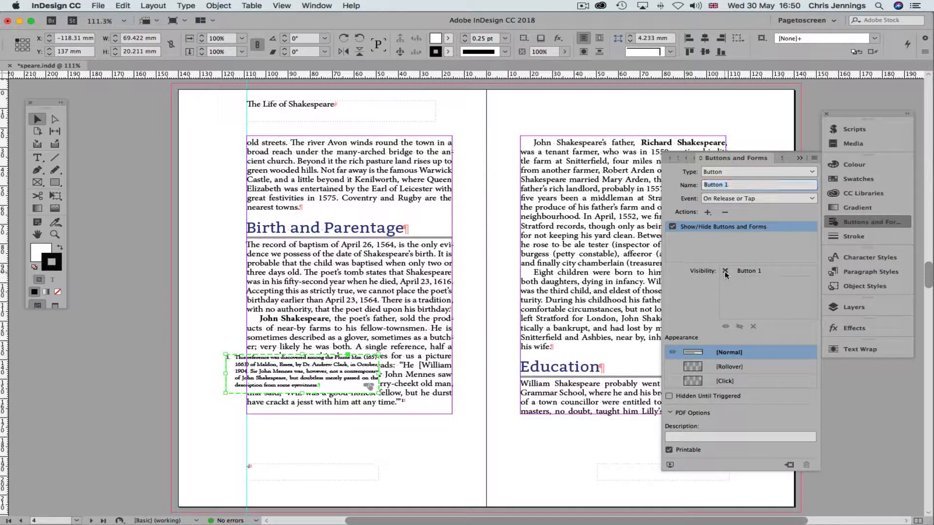
{"action": "left_click", "coordinate": [726, 271]}
{"action": "left_click", "coordinate": [669, 396]}
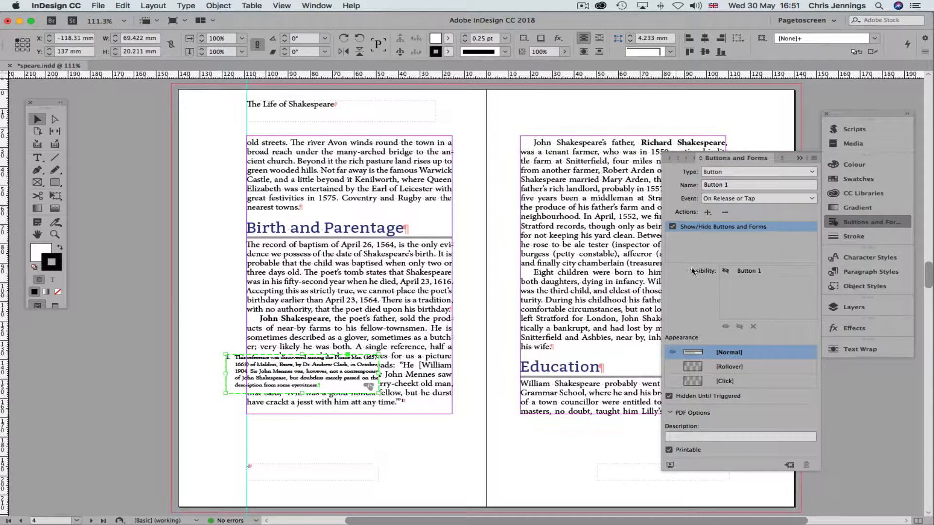
{"action": "left_click", "coordinate": [469, 416]}
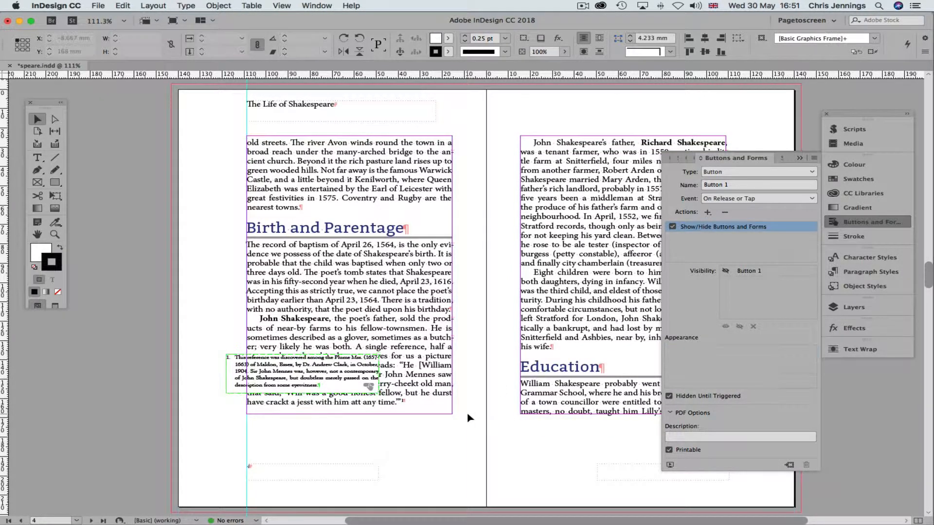
{"action": "left_click", "coordinate": [350, 372]}
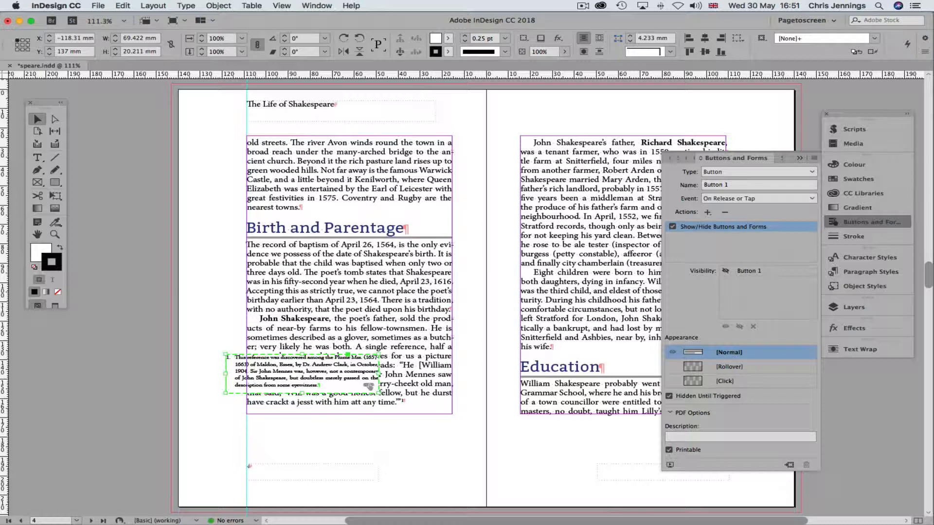
{"action": "key", "text": "super+Tab"}
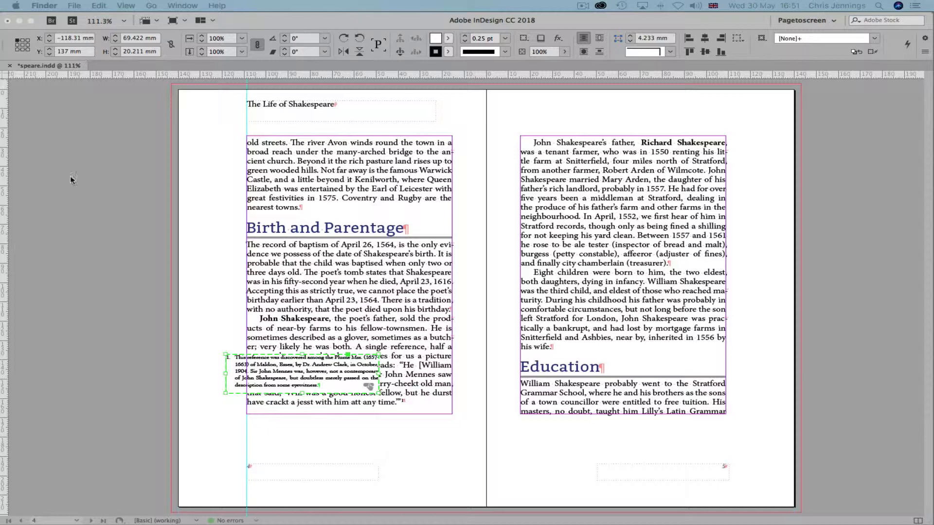
Back in InDesign, place question.png on page 4
{"action": "key", "text": "super+Tab"}
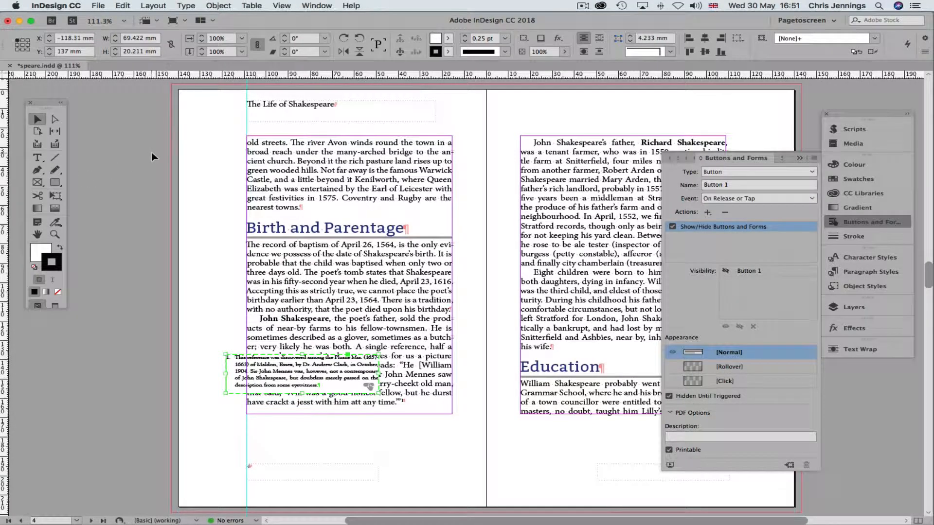
{"action": "key", "text": "super+d"}
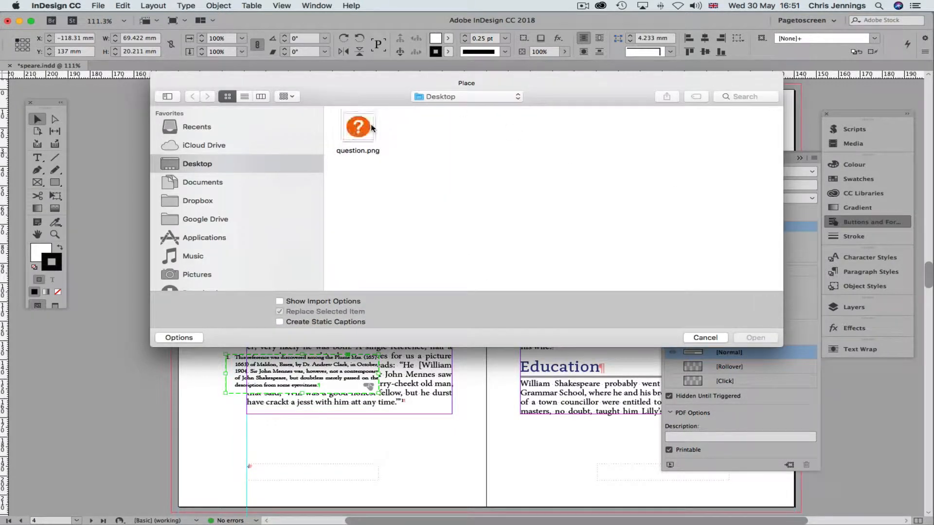
{"action": "left_click", "coordinate": [359, 128]}
{"action": "left_click", "coordinate": [748, 343]}
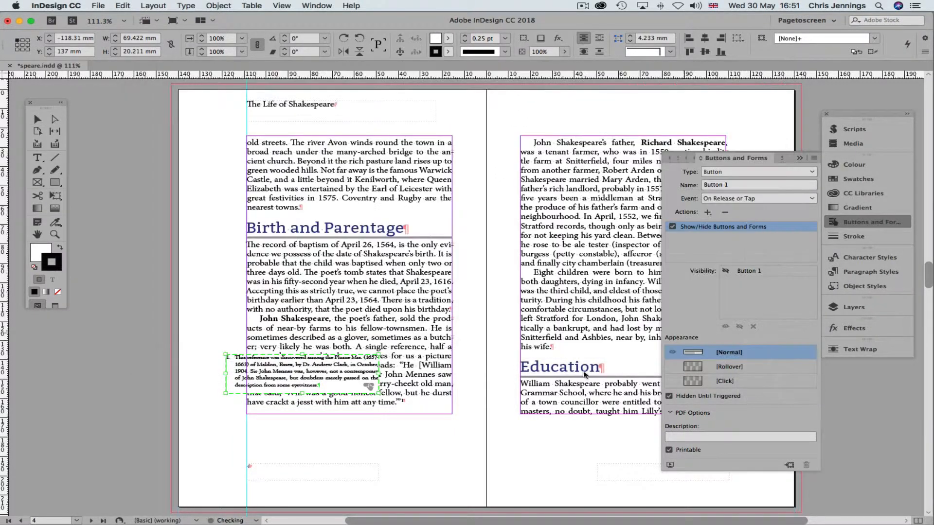
{"action": "left_click", "coordinate": [353, 433]}
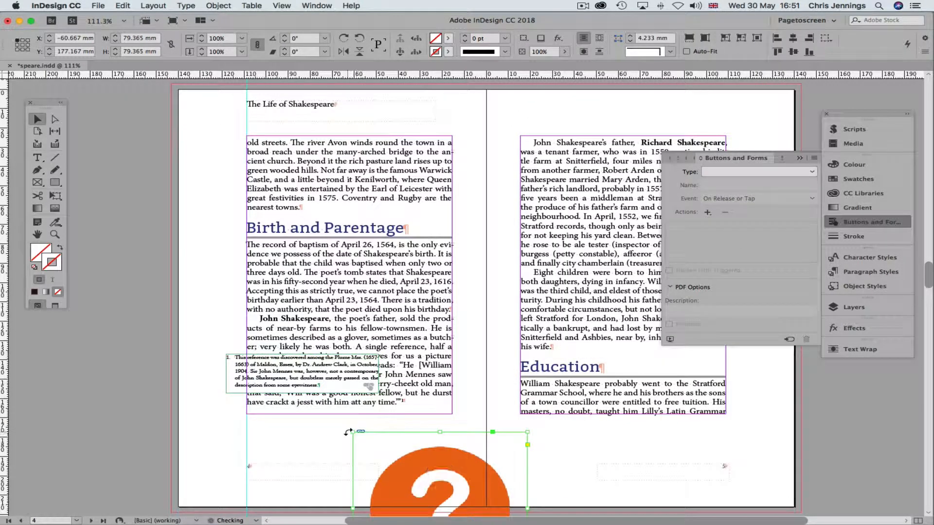
Shrink the question-mark image to about 7.9 mm square and cut it
{"action": "left_click_drag", "start_coordinate": [352, 432], "coordinate": [422, 462]}
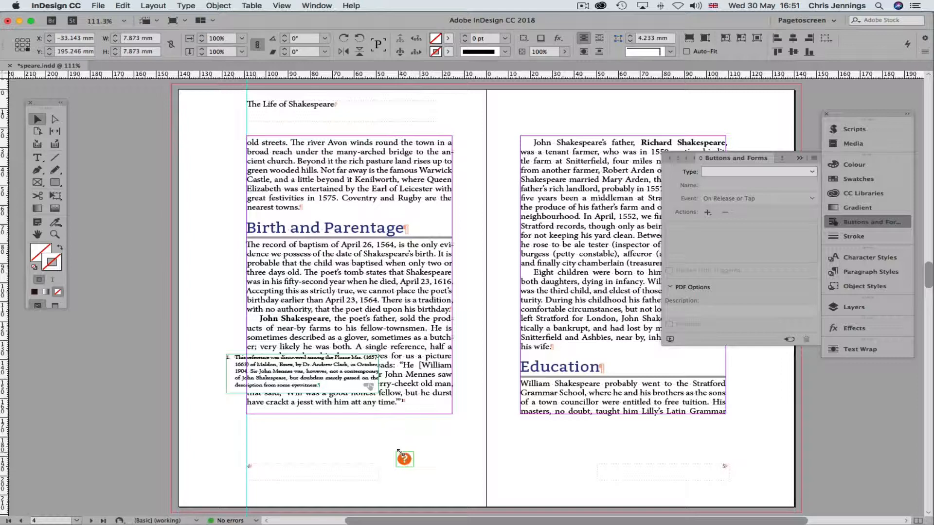
{"action": "key", "text": "super+x"}
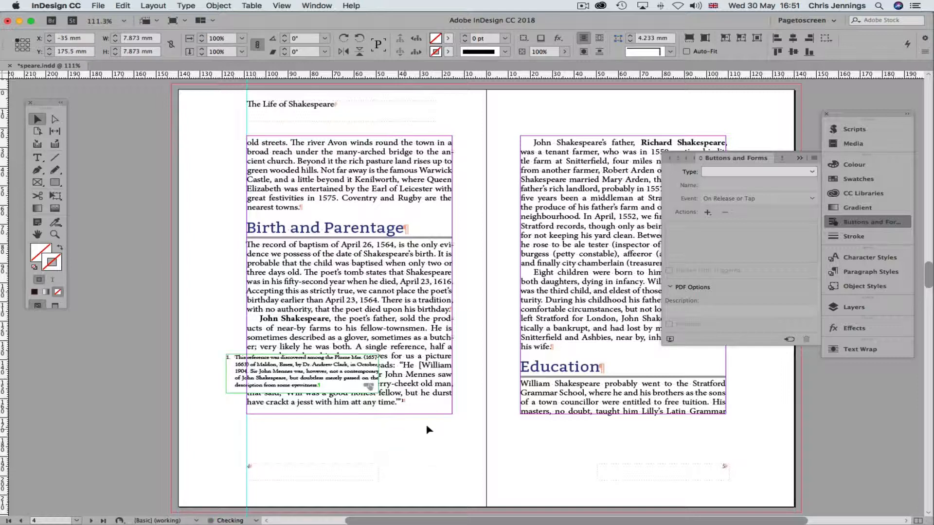
{"action": "left_click", "coordinate": [842, 308]}
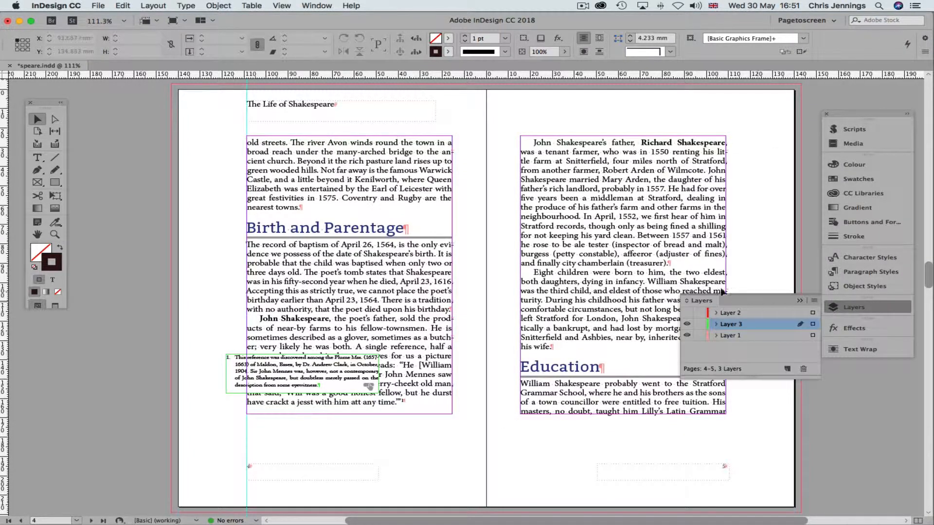
Paste the question-mark icon onto Layer 1 beside the text column
{"action": "left_click", "coordinate": [721, 337]}
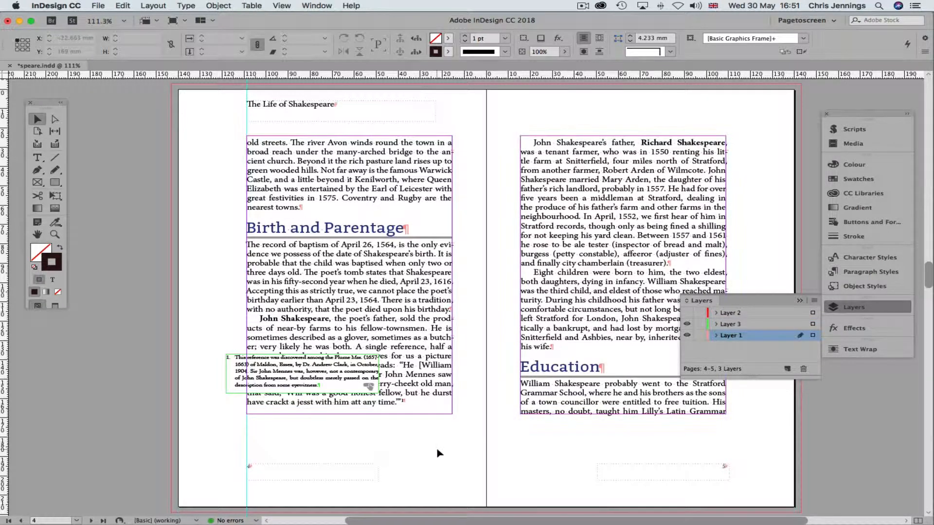
{"action": "key", "text": "super+v"}
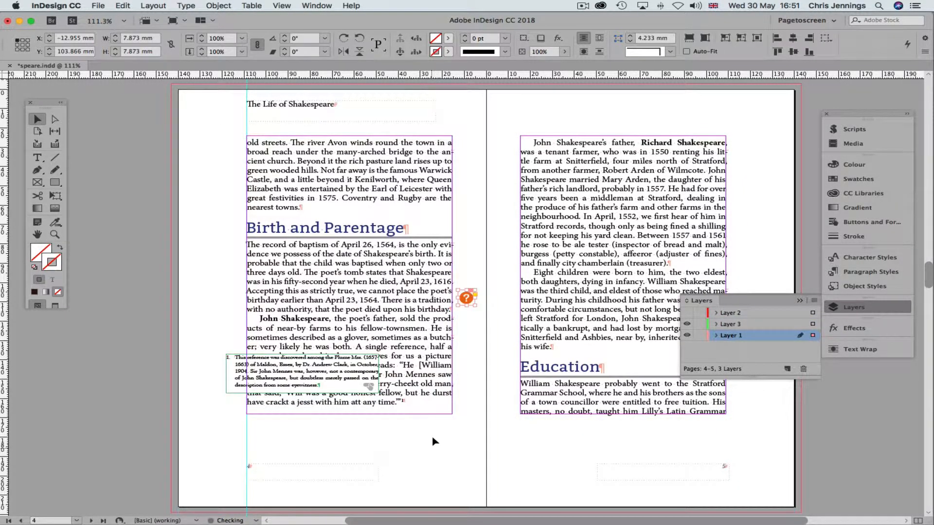
{"action": "left_click_drag", "start_coordinate": [466, 298], "coordinate": [465, 379]}
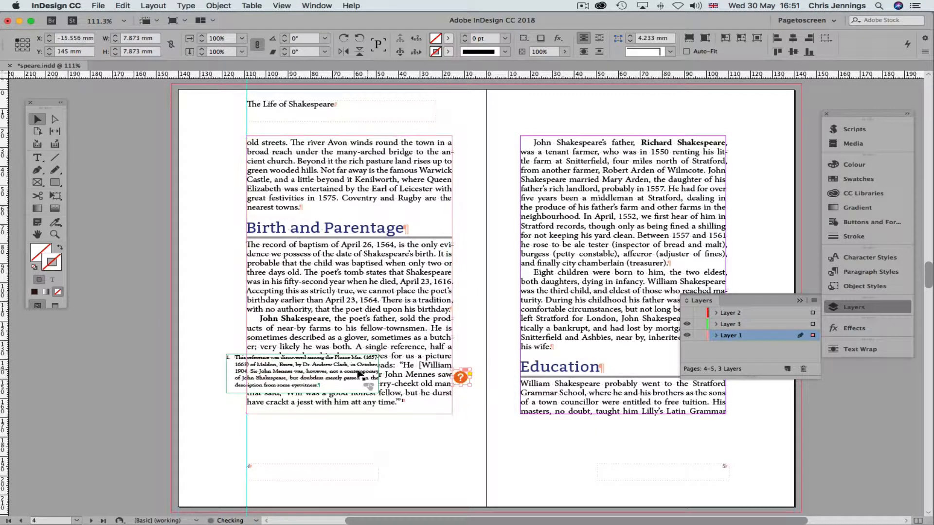
Move the footnote frame below the column and anchor the icon in the text after 'time.'
{"action": "left_click_drag", "start_coordinate": [320, 371], "coordinate": [358, 436]}
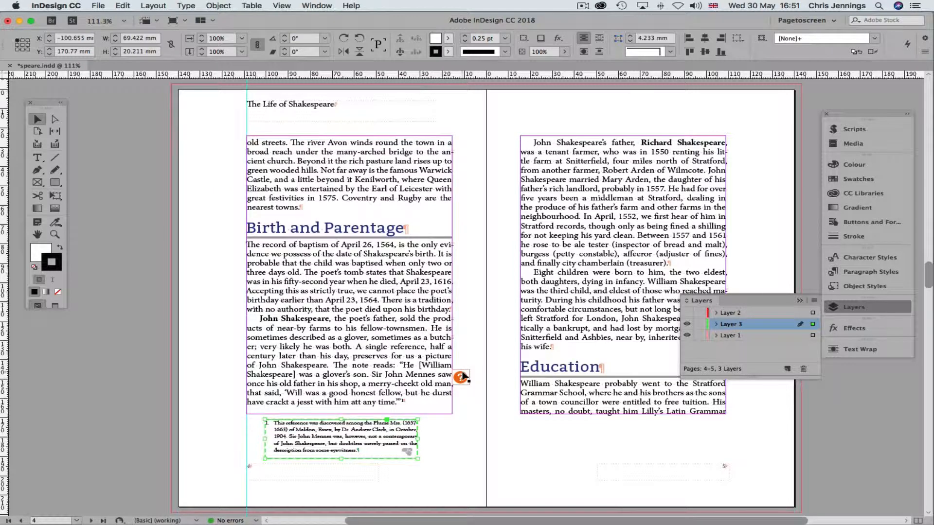
{"action": "left_click_drag", "start_coordinate": [462, 377], "coordinate": [222, 380]}
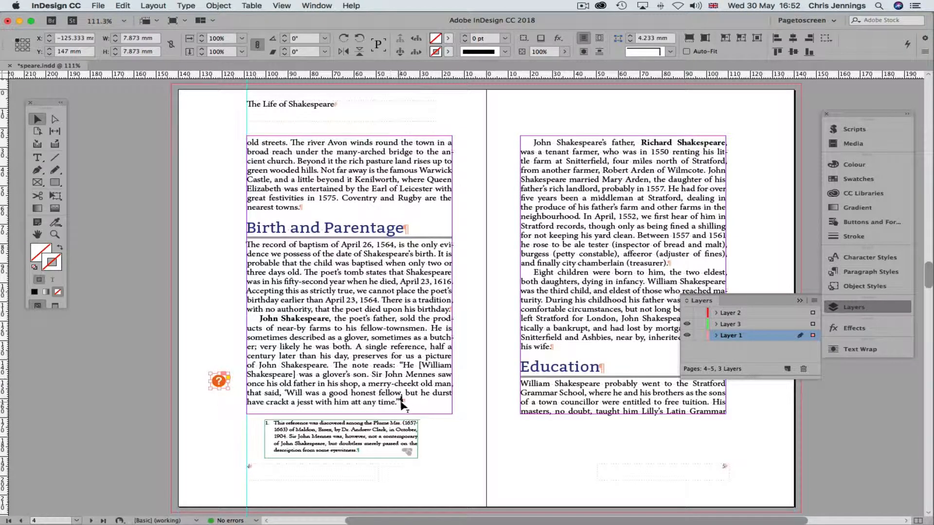
{"action": "left_click_drag", "start_coordinate": [401, 401], "coordinate": [402, 403]}
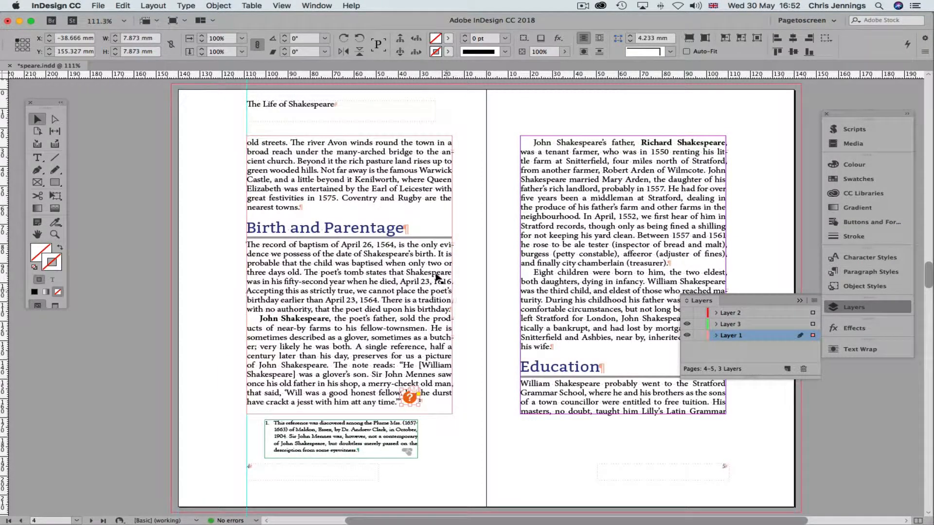
Set the anchored icon's position to Custom and drag it into the left margin
{"action": "left_click", "coordinate": [226, 7]}
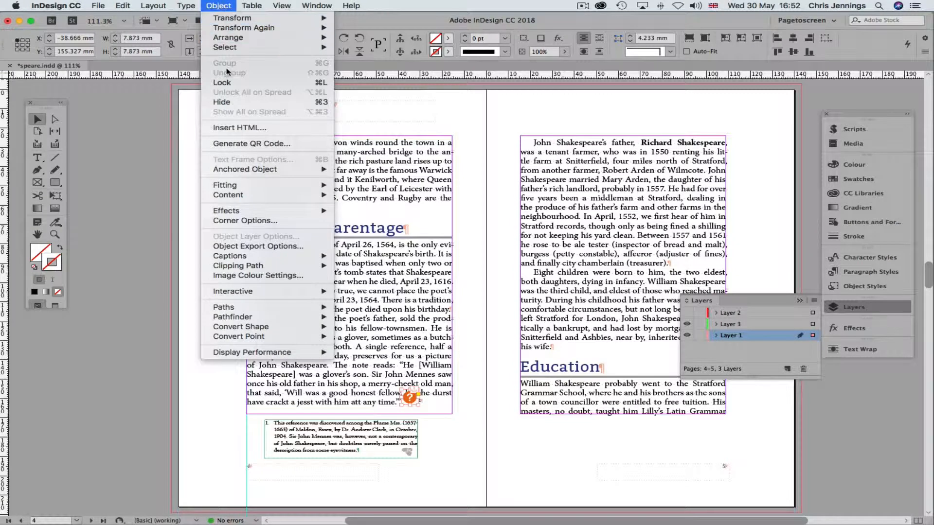
{"action": "mouse_move", "coordinate": [245, 168]}
{"action": "left_click", "coordinate": [361, 169]}
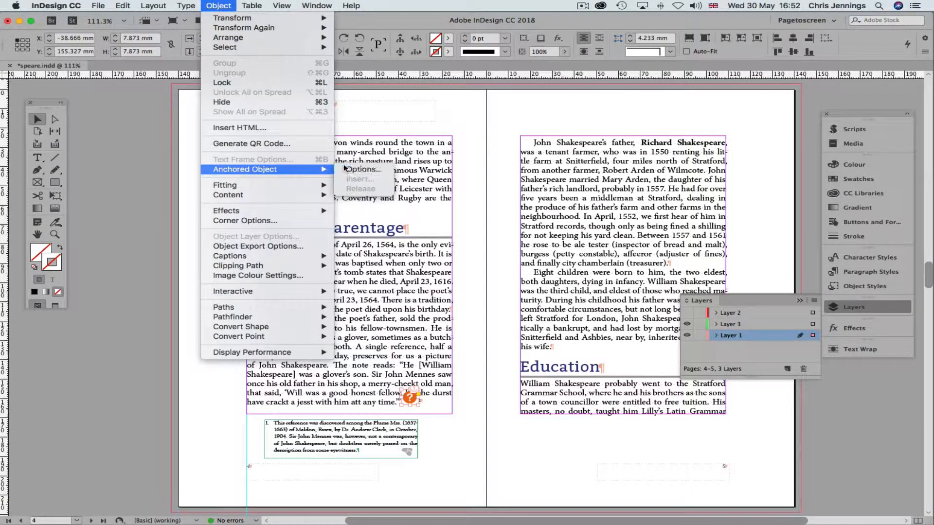
{"action": "left_click", "coordinate": [457, 157]}
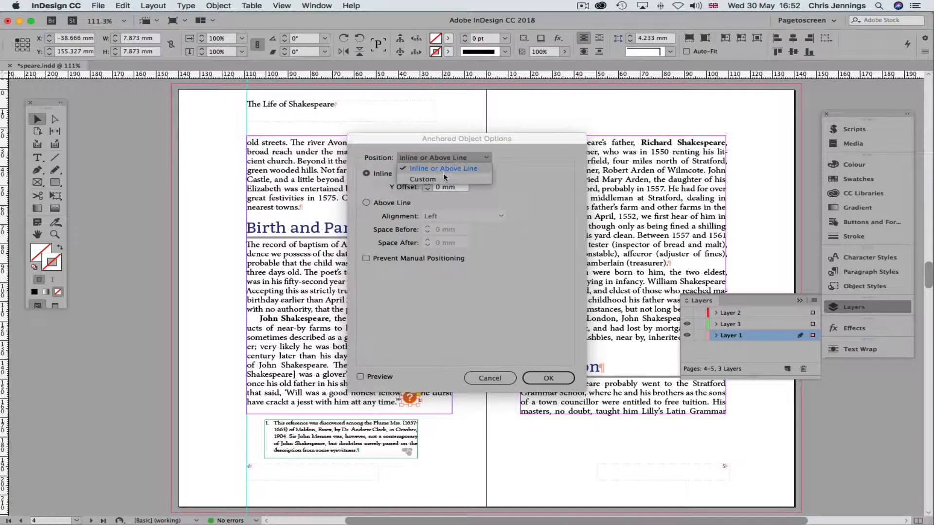
{"action": "left_click", "coordinate": [443, 178]}
{"action": "left_click", "coordinate": [554, 379]}
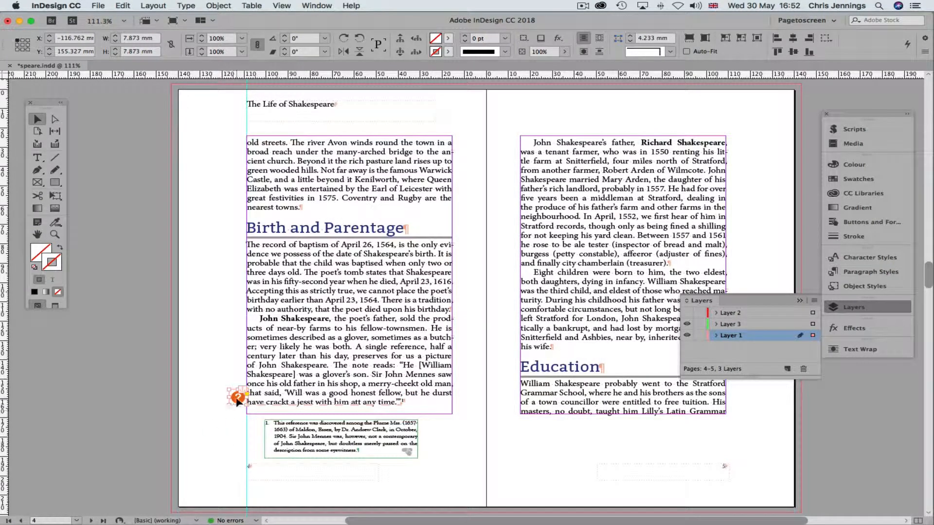
{"action": "left_click_drag", "start_coordinate": [237, 399], "coordinate": [232, 403]}
Move the footnote frame up over the lower body text, just above the question-mark icon
{"action": "left_click", "coordinate": [228, 399]}
{"action": "left_click", "coordinate": [295, 427]}
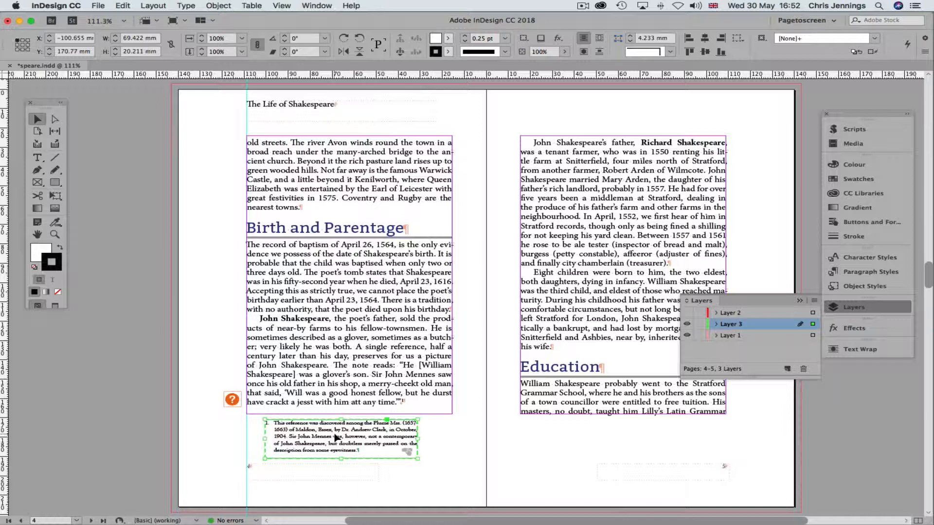
{"action": "left_click_drag", "start_coordinate": [337, 447], "coordinate": [289, 377]}
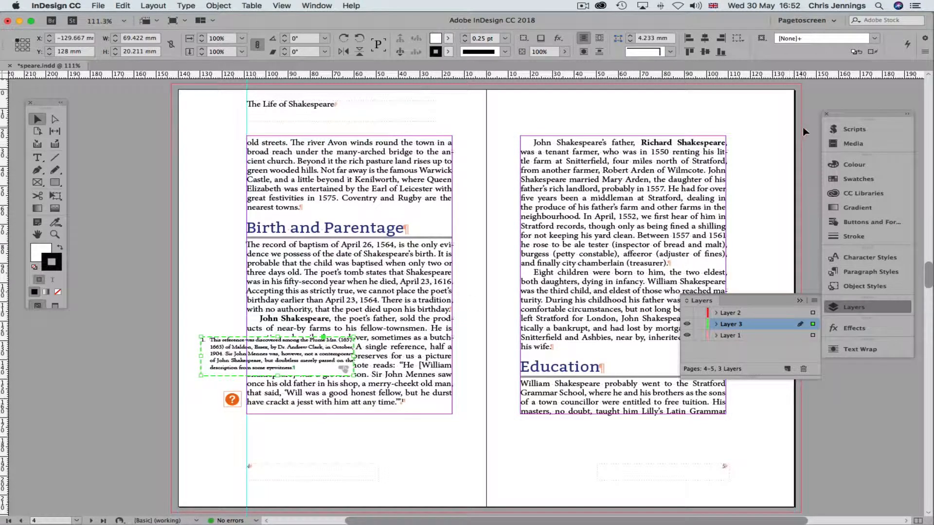
Bring up the Animation panel via Window > Interactive > Animation
{"action": "left_click", "coordinate": [303, 6]}
{"action": "mouse_move", "coordinate": [421, 121]}
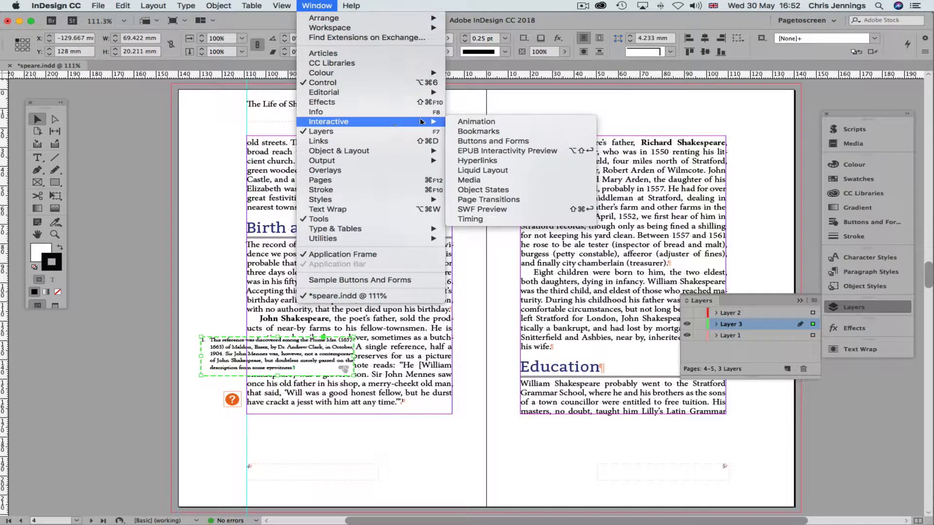
{"action": "left_click", "coordinate": [485, 124]}
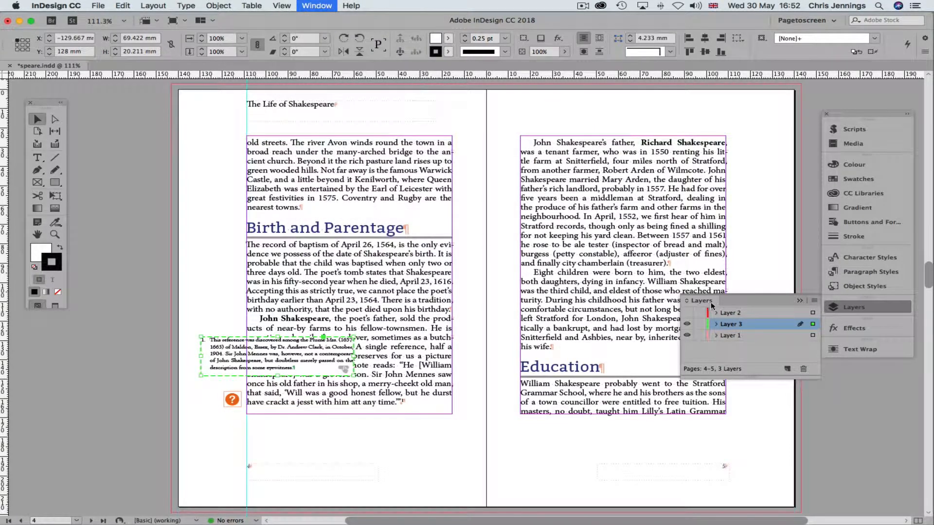
Give Button 1 the Fly in from Left animation preset, then select the question-mark icon
{"action": "left_click", "coordinate": [800, 301]}
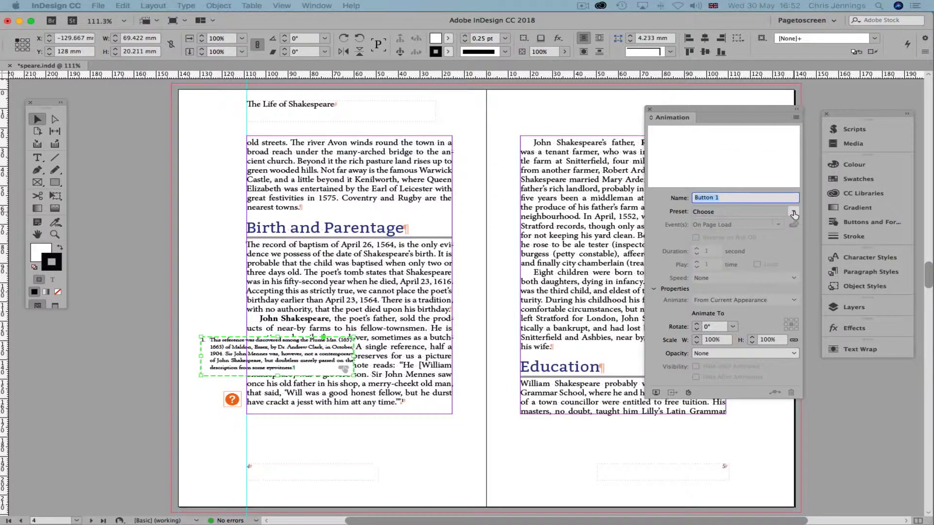
{"action": "left_click", "coordinate": [793, 211]}
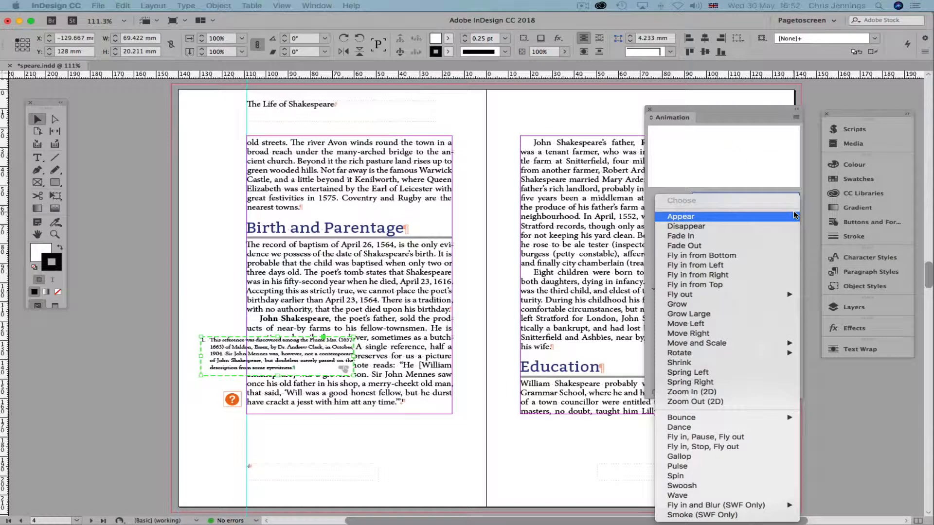
{"action": "left_click", "coordinate": [697, 267]}
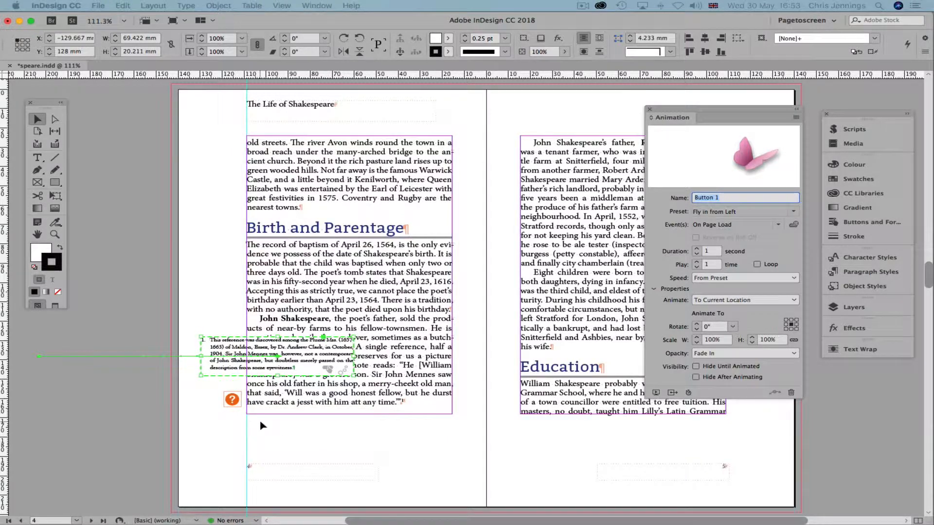
{"action": "left_click", "coordinate": [233, 400]}
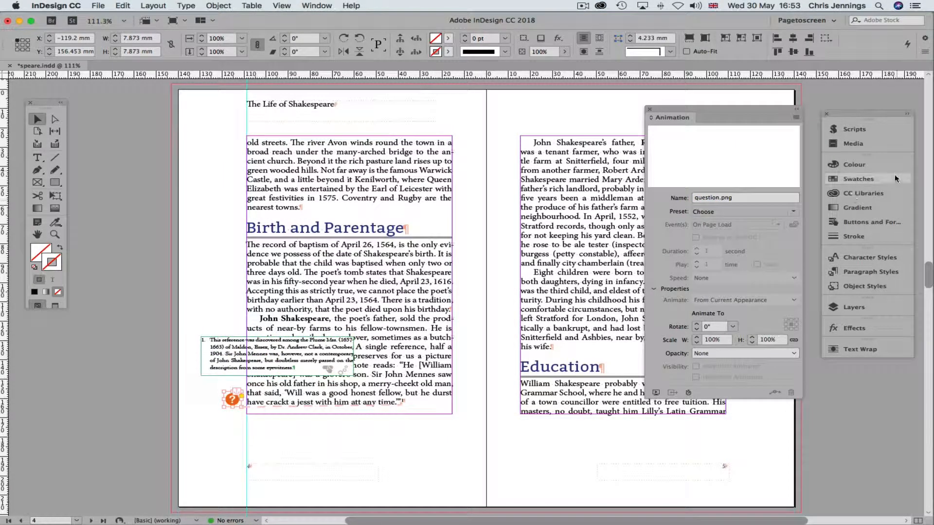
Make the question-mark icon Button 2 with an action playing Button 1's animation
{"action": "left_click", "coordinate": [865, 223]}
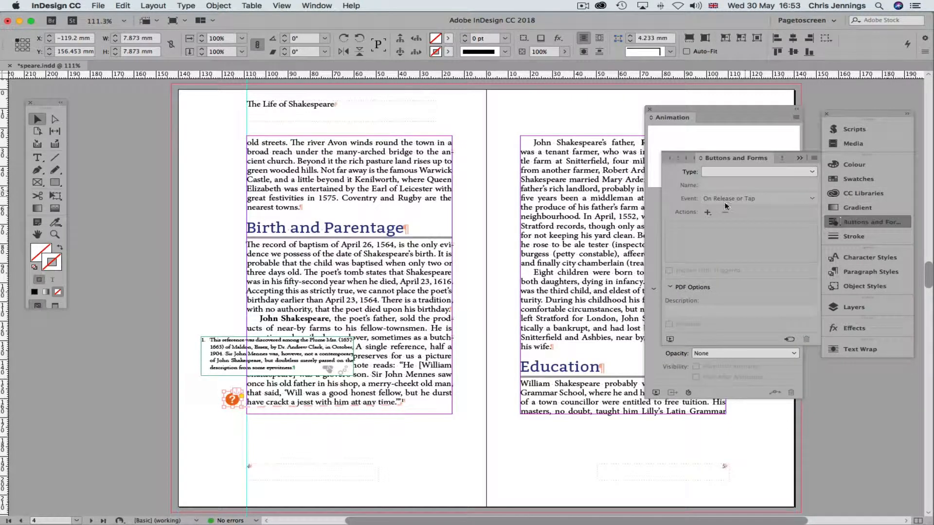
{"action": "left_click", "coordinate": [806, 172]}
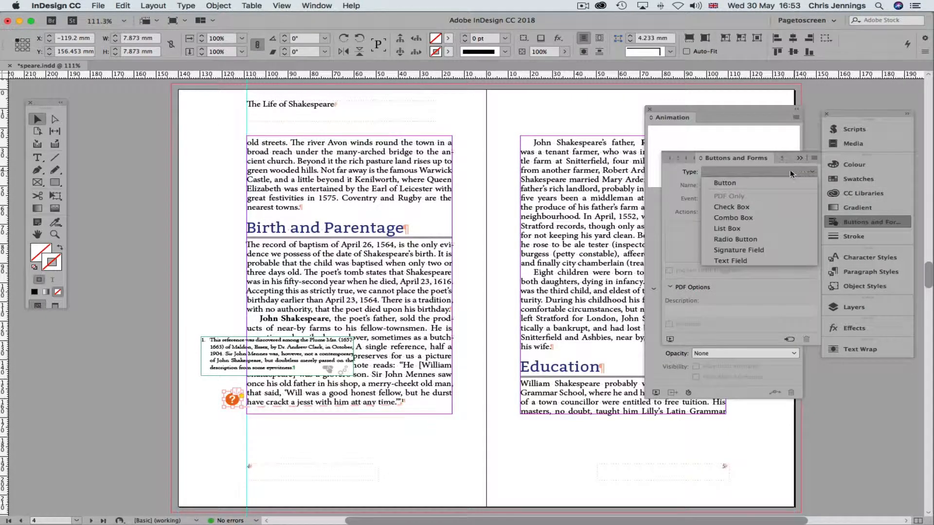
{"action": "left_click", "coordinate": [745, 182]}
{"action": "left_click", "coordinate": [708, 213]}
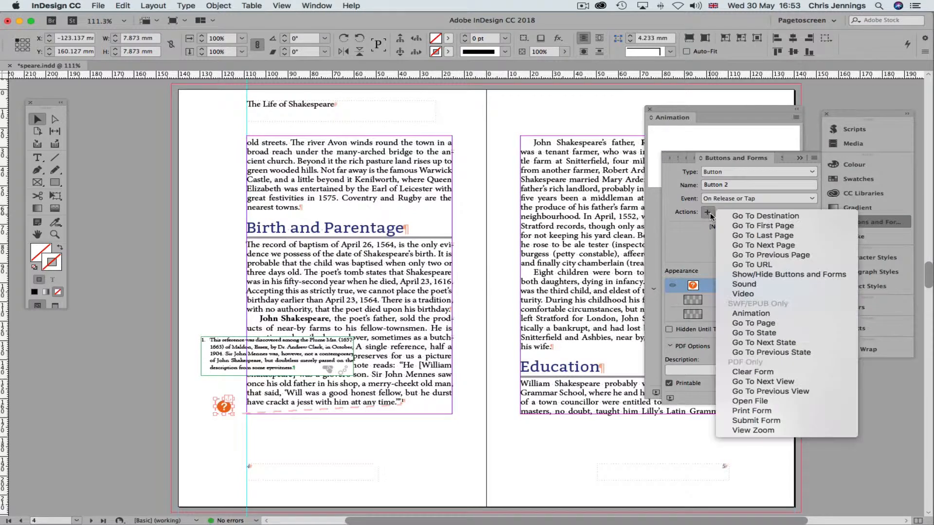
{"action": "left_click", "coordinate": [742, 314]}
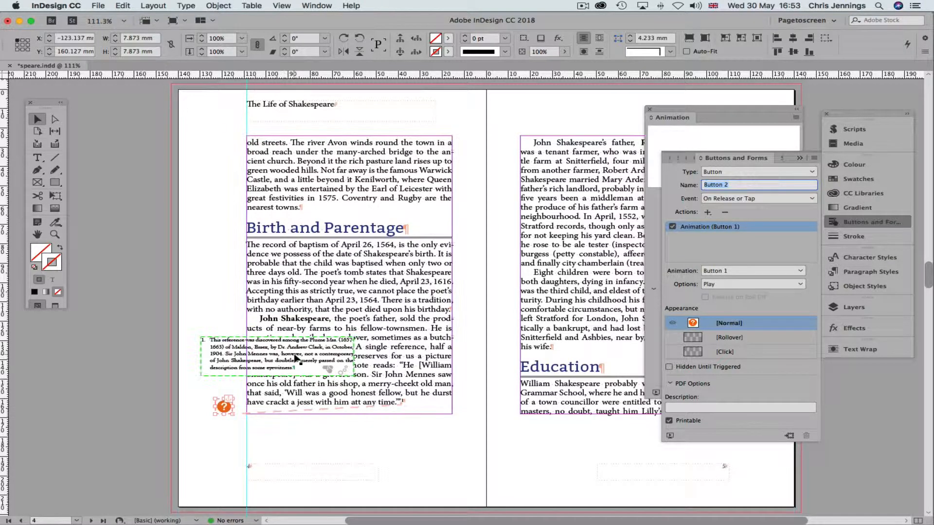
{"action": "left_click", "coordinate": [237, 355]}
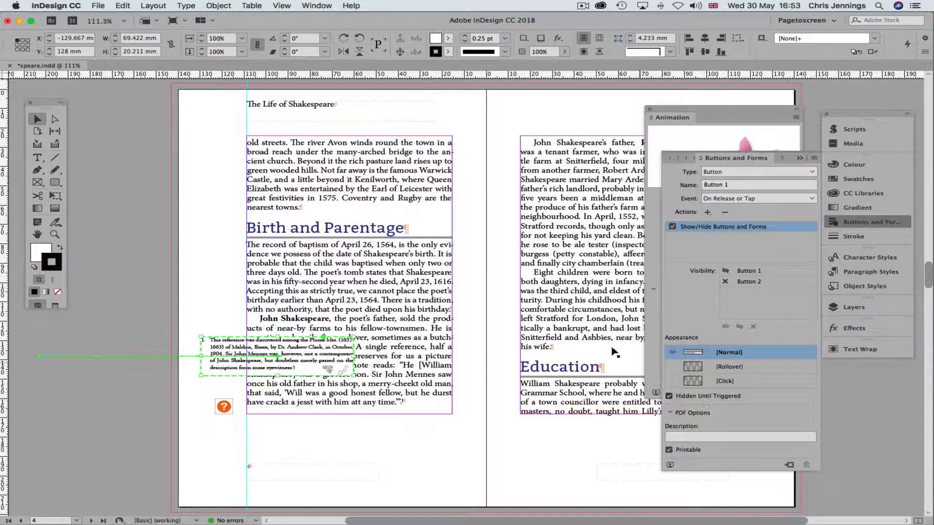
Set Button 1 to Hide Until Animated and bring up the EPUB Interactivity Preview
{"action": "left_click", "coordinate": [677, 139]}
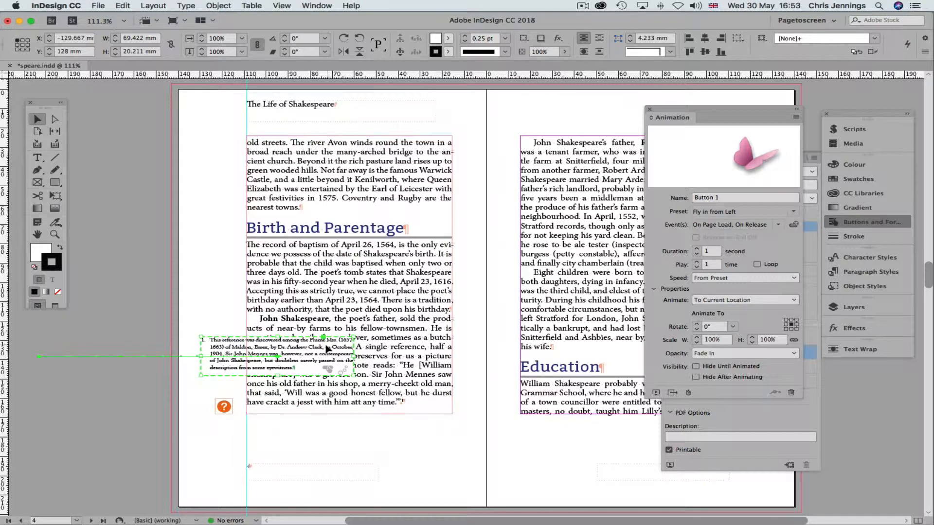
{"action": "left_click", "coordinate": [696, 366]}
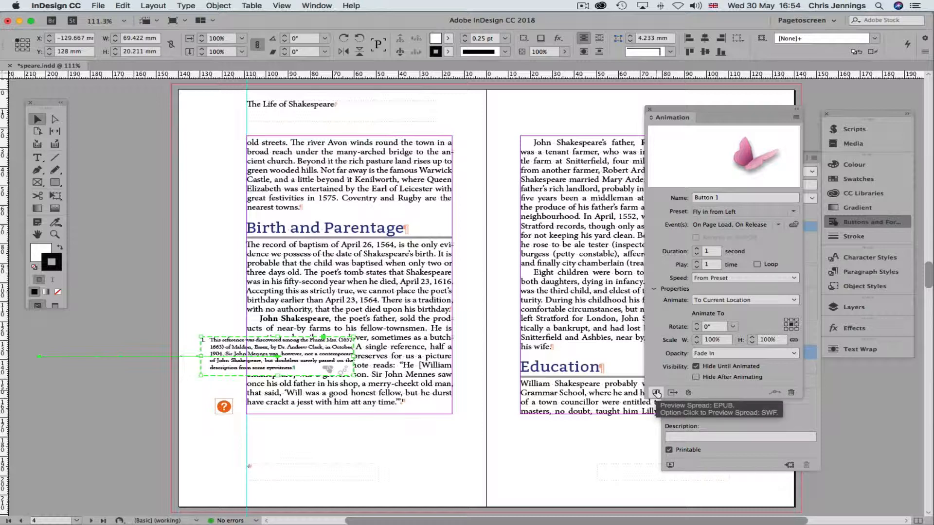
{"action": "left_click", "coordinate": [656, 393]}
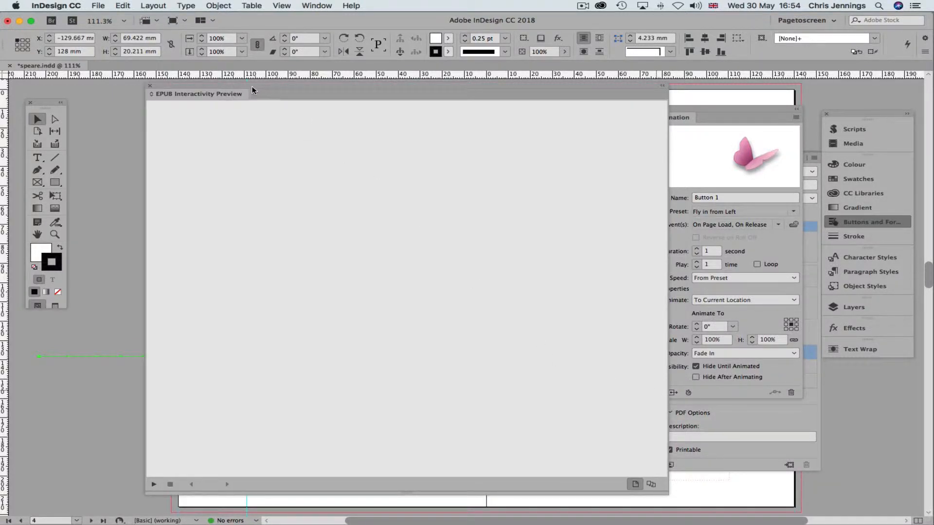
Test the ? button's footnote popup in the EPUB preview, then uncheck On Page Load
{"action": "left_click_drag", "start_coordinate": [226, 95], "coordinate": [202, 94]}
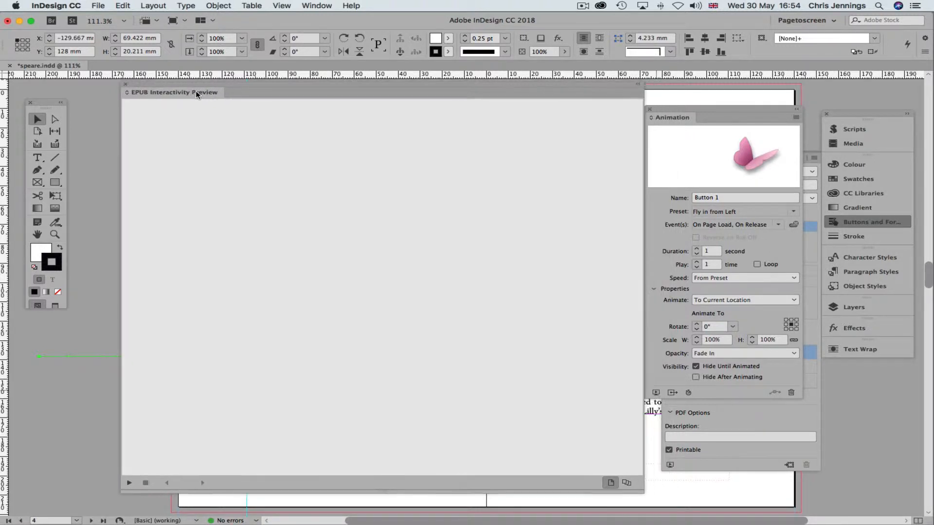
{"action": "left_click", "coordinate": [128, 483]}
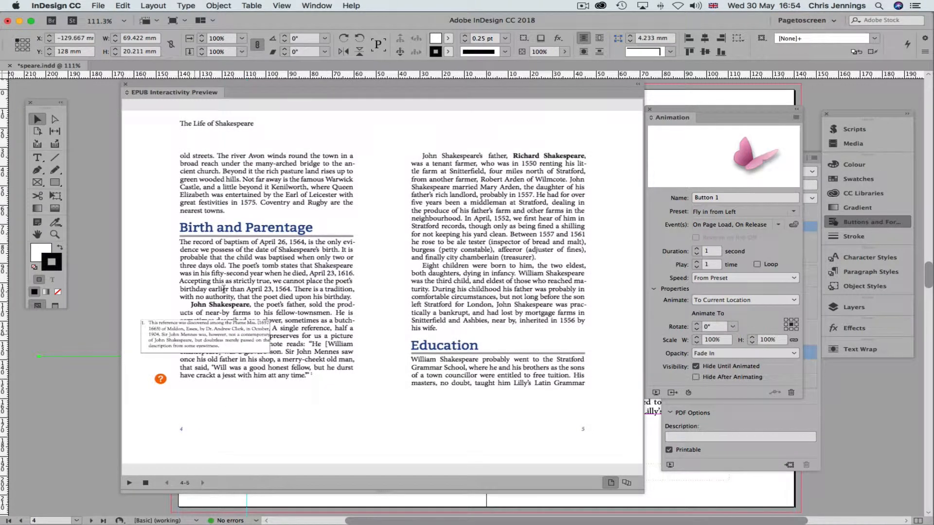
{"action": "left_click", "coordinate": [199, 334]}
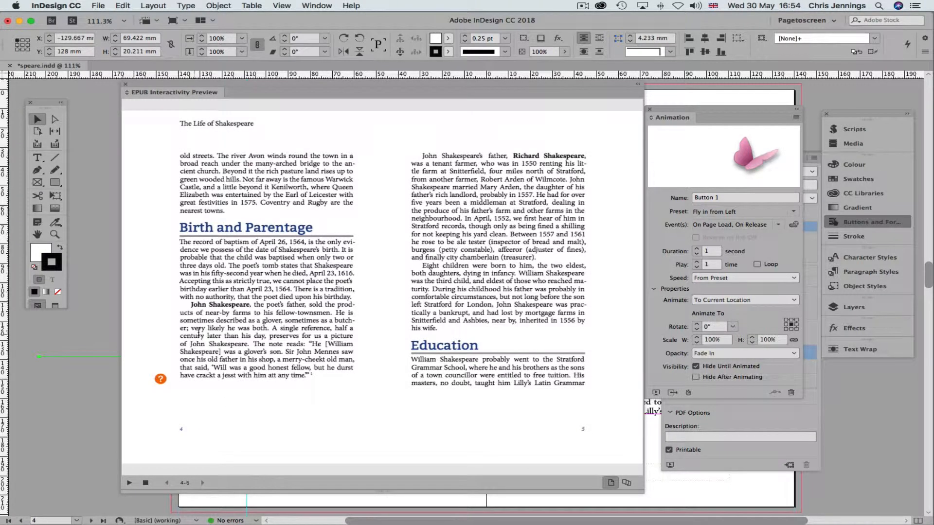
{"action": "left_click", "coordinate": [162, 382]}
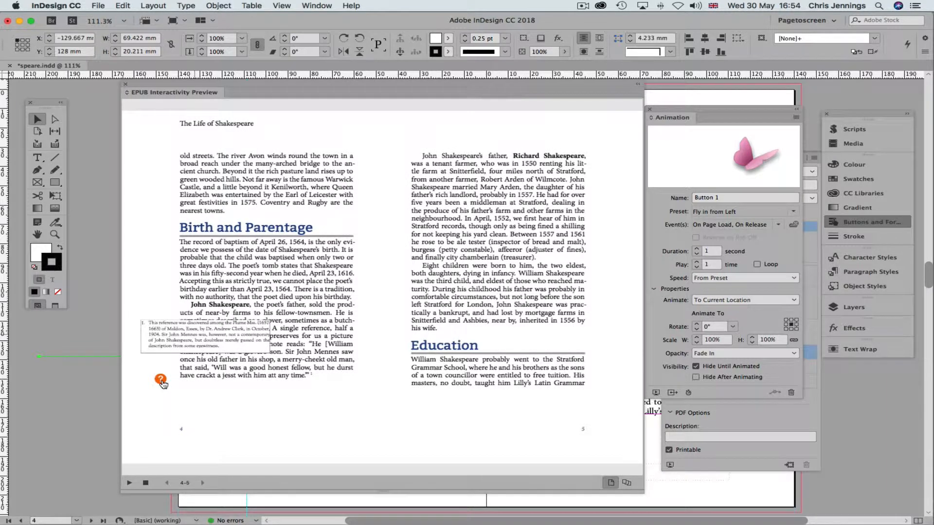
{"action": "left_click", "coordinate": [197, 339]}
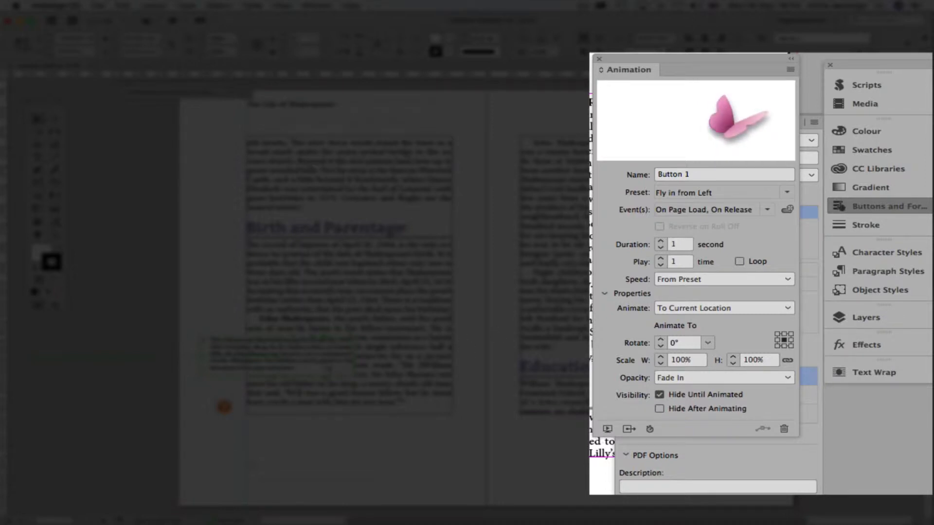
{"action": "left_click", "coordinate": [767, 210]}
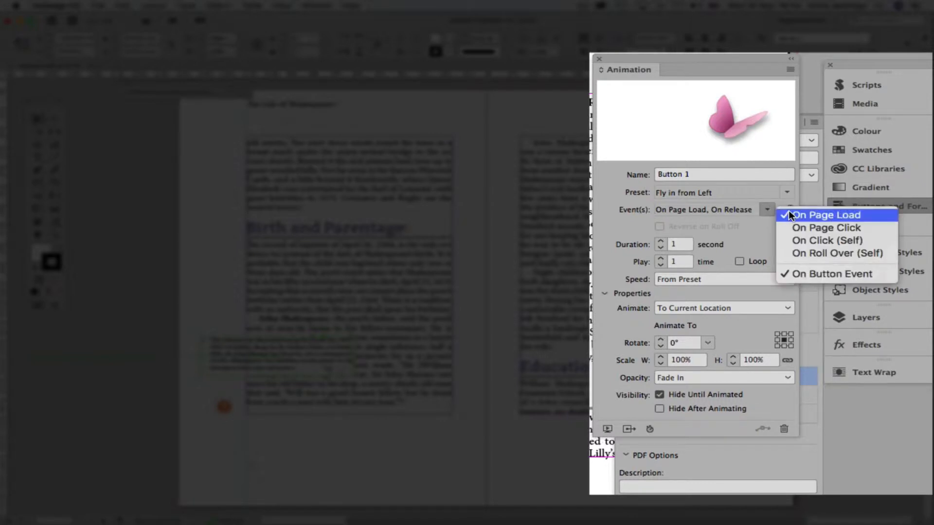
{"action": "left_click", "coordinate": [789, 213]}
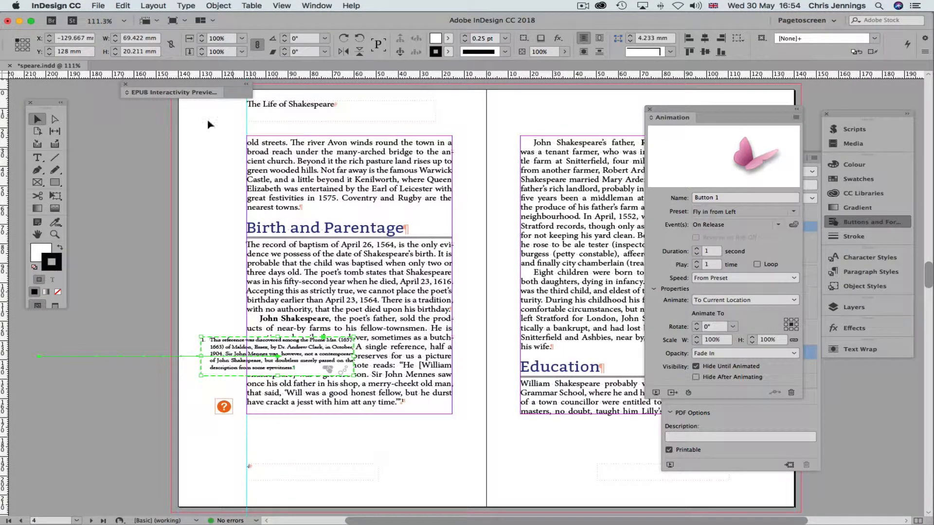
Give the footnote frame 2 mm insets on all sides, then enlarge it to 25 mm tall and slightly wider
{"action": "left_click", "coordinate": [303, 346]}
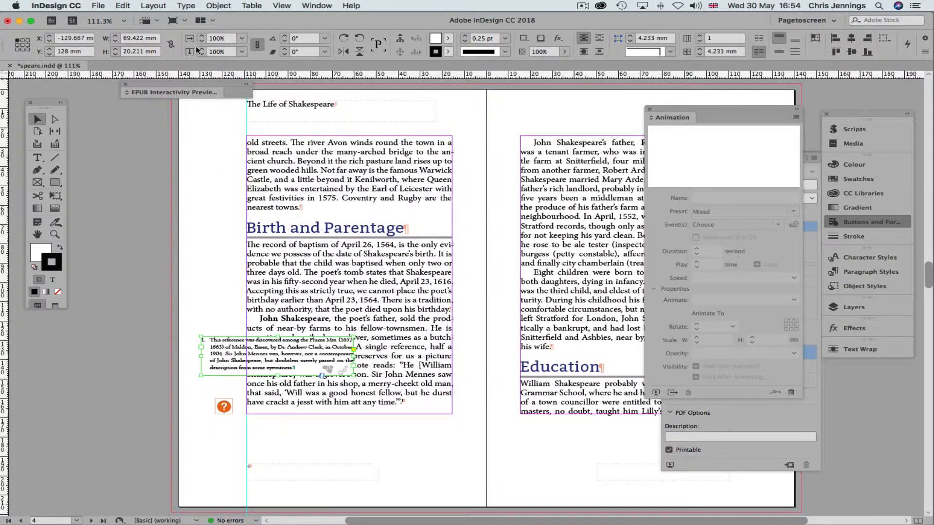
{"action": "left_click", "coordinate": [185, 6]}
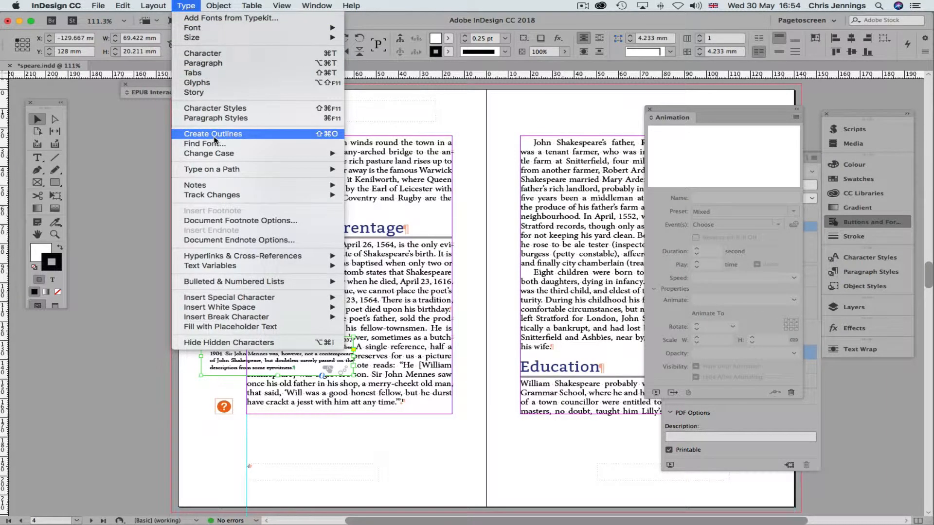
{"action": "mouse_move", "coordinate": [216, 172]}
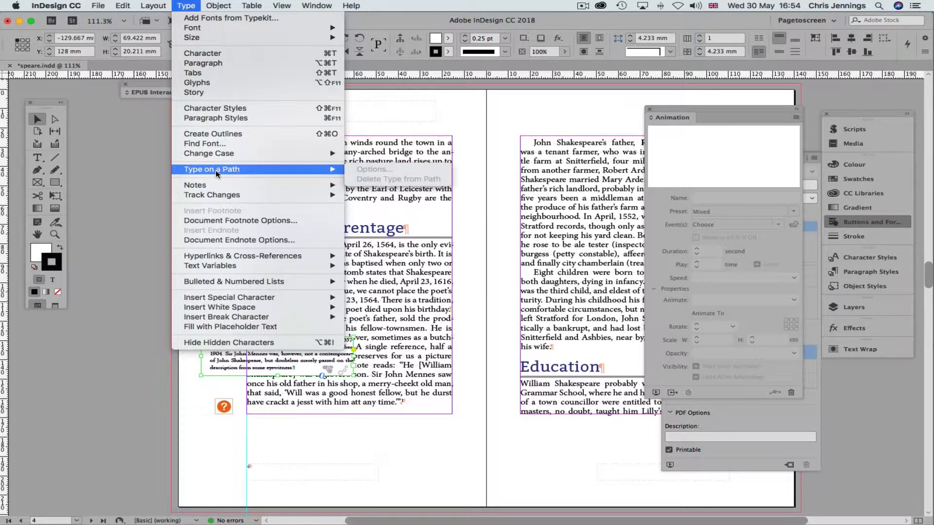
{"action": "mouse_move", "coordinate": [219, 6]}
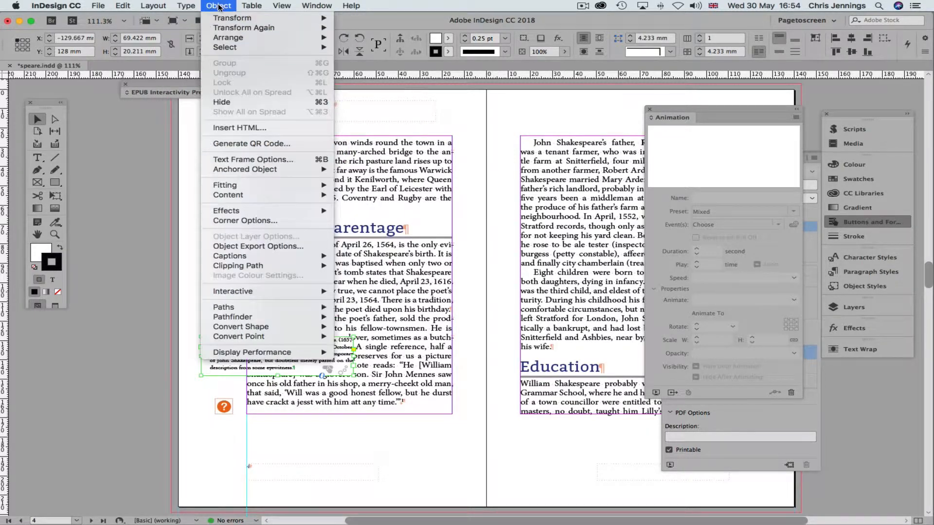
{"action": "left_click", "coordinate": [242, 165]}
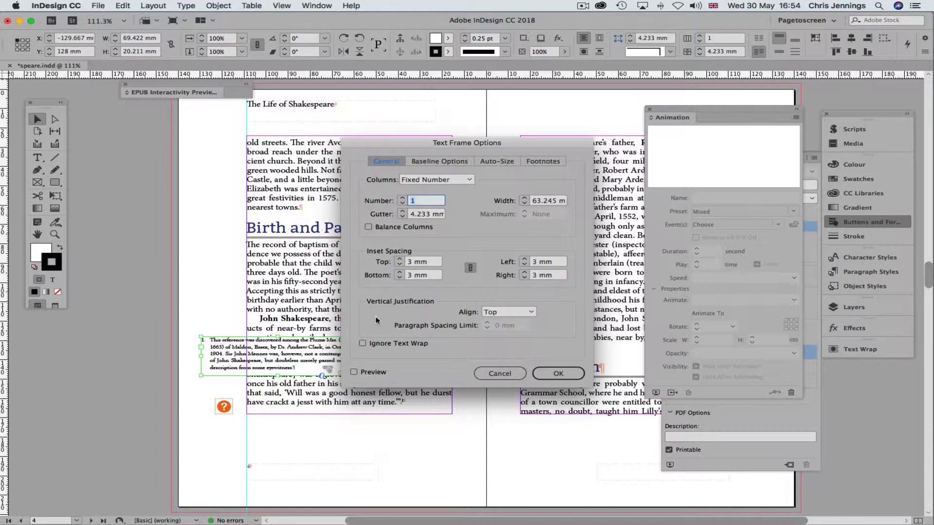
{"action": "left_click", "coordinate": [354, 372]}
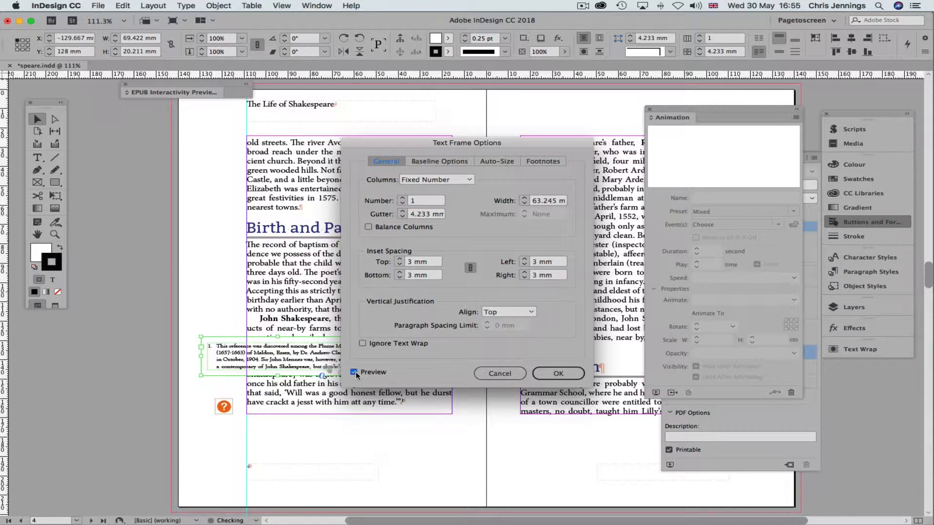
{"action": "left_click", "coordinate": [400, 266]}
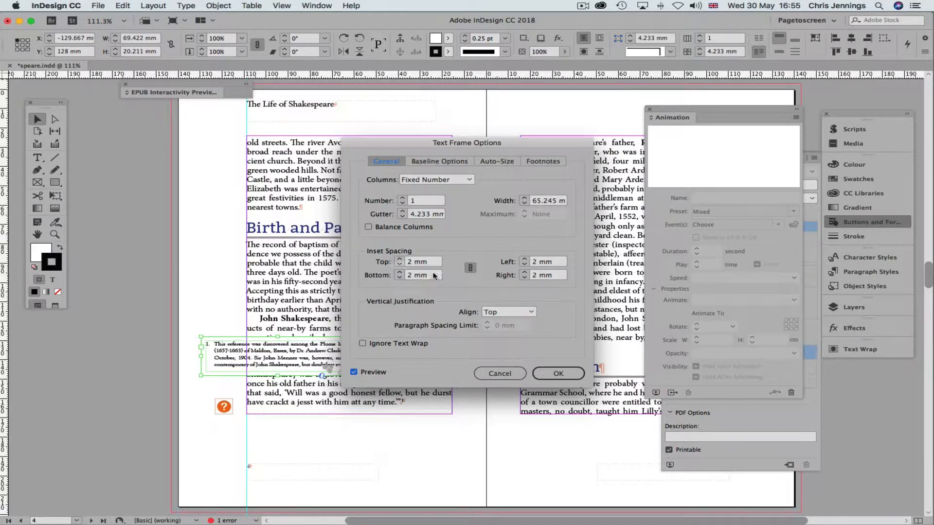
{"action": "left_click", "coordinate": [557, 373]}
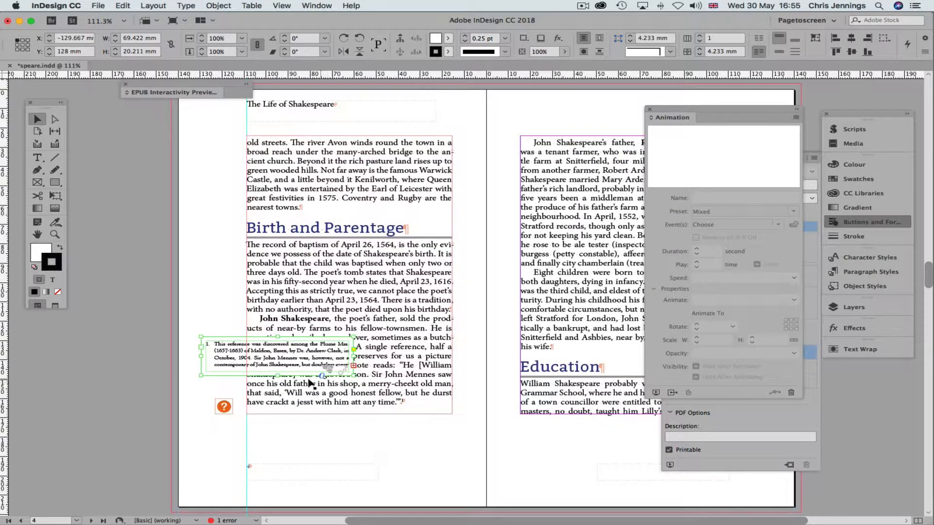
{"action": "left_click_drag", "start_coordinate": [277, 377], "coordinate": [277, 384]}
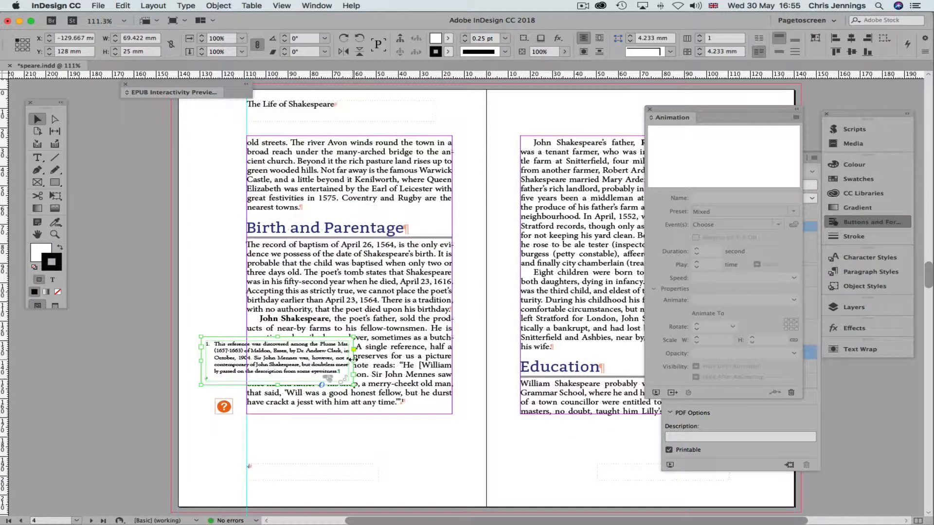
{"action": "left_click_drag", "start_coordinate": [355, 360], "coordinate": [358, 361]}
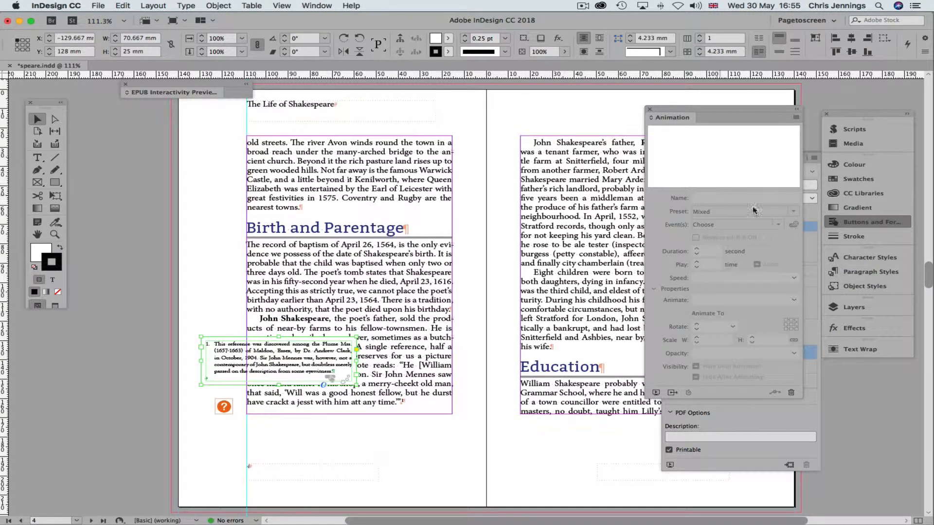
Add an Outer Glow to the footnote frame with Normal blending and Black colour
{"action": "left_click", "coordinate": [856, 328]}
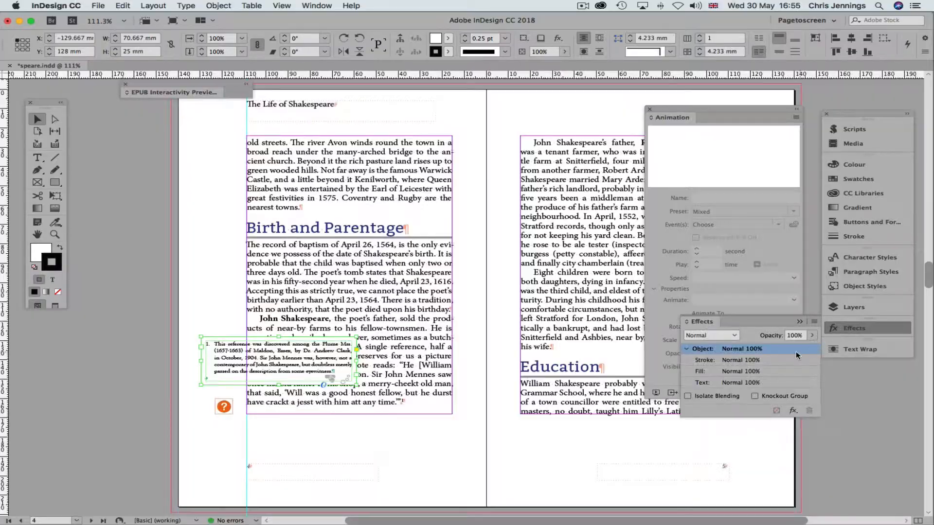
{"action": "left_click", "coordinate": [794, 410]}
{"action": "left_click", "coordinate": [841, 433]}
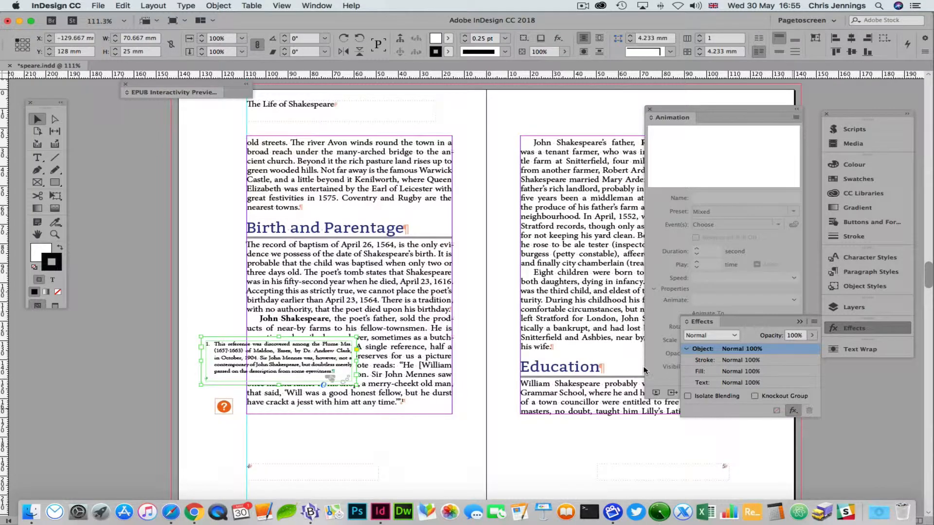
{"action": "left_click", "coordinate": [522, 199]}
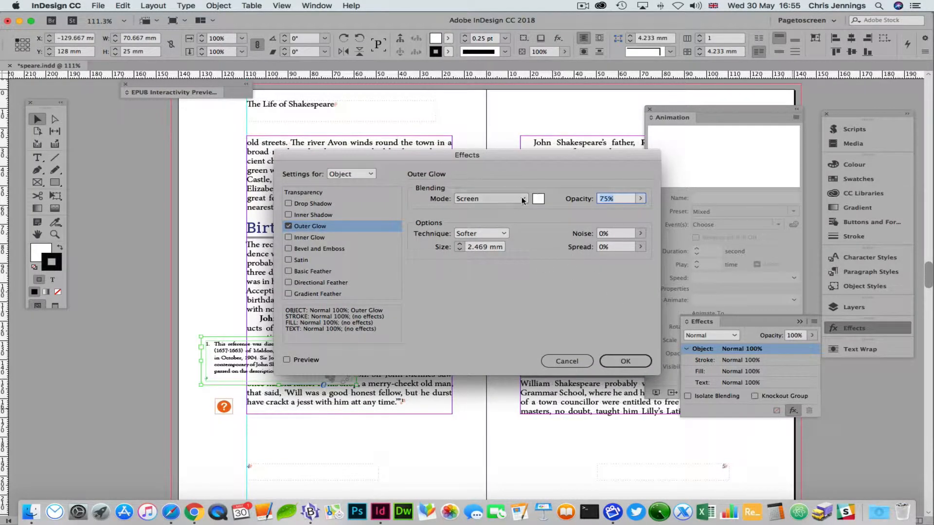
{"action": "left_click", "coordinate": [495, 209]}
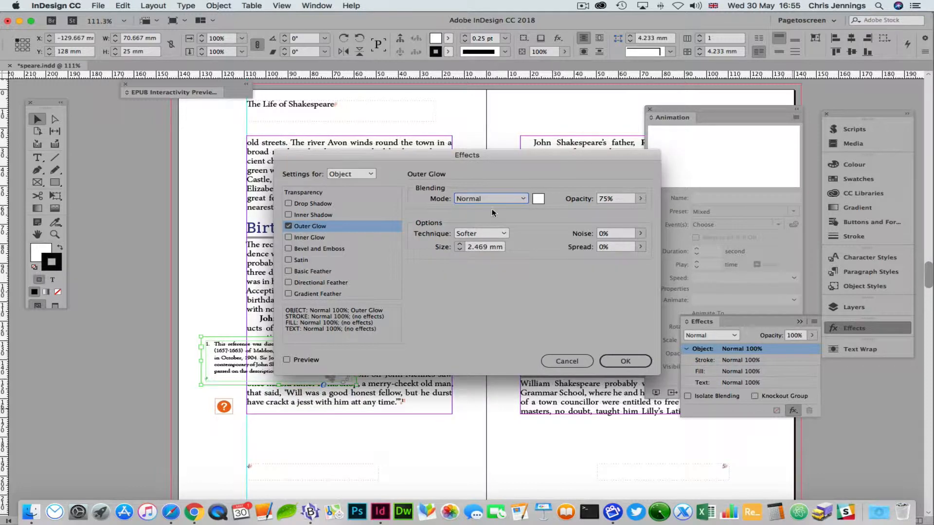
{"action": "left_click", "coordinate": [538, 199]}
{"action": "left_click", "coordinate": [394, 254]}
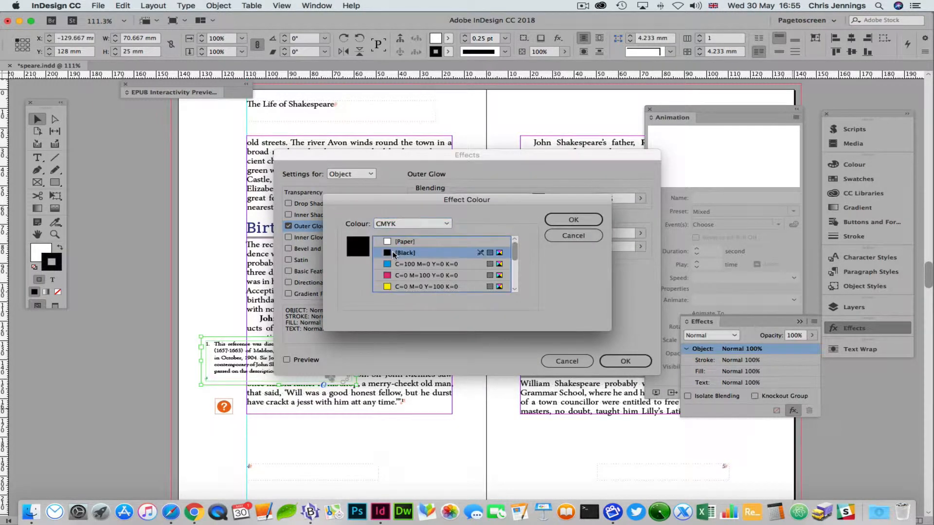
Confirm the black 75% opacity glow, apply it, and bring up the EPUB preview
{"action": "left_click_drag", "start_coordinate": [387, 199], "coordinate": [475, 152]}
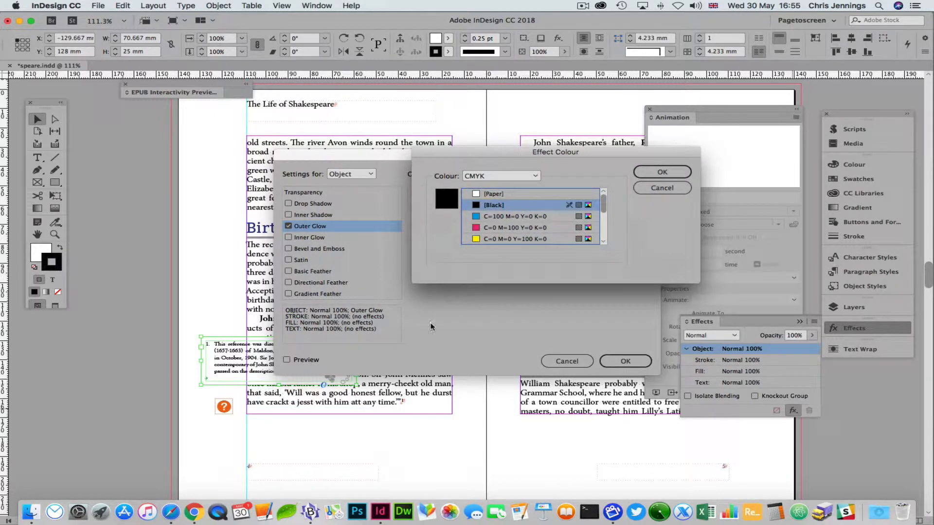
{"action": "left_click", "coordinate": [659, 173]}
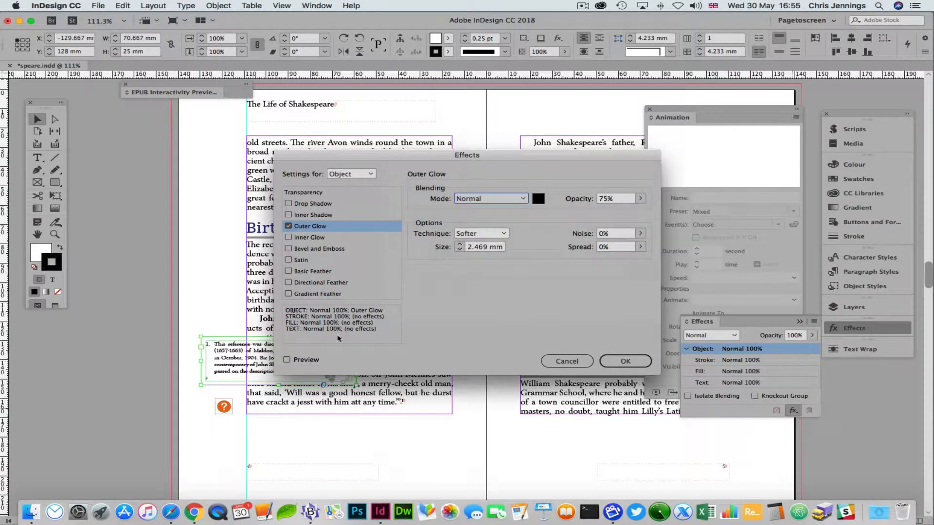
{"action": "left_click", "coordinate": [287, 361]}
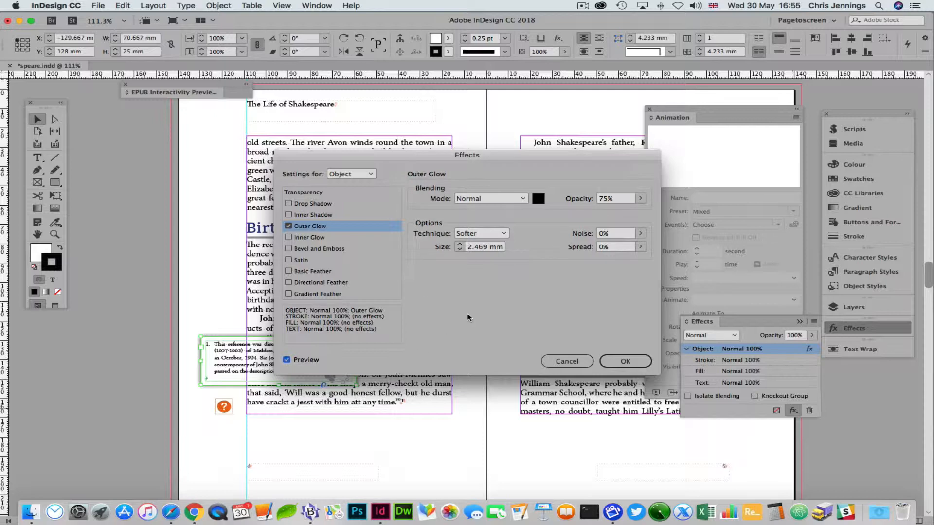
{"action": "left_click", "coordinate": [621, 361]}
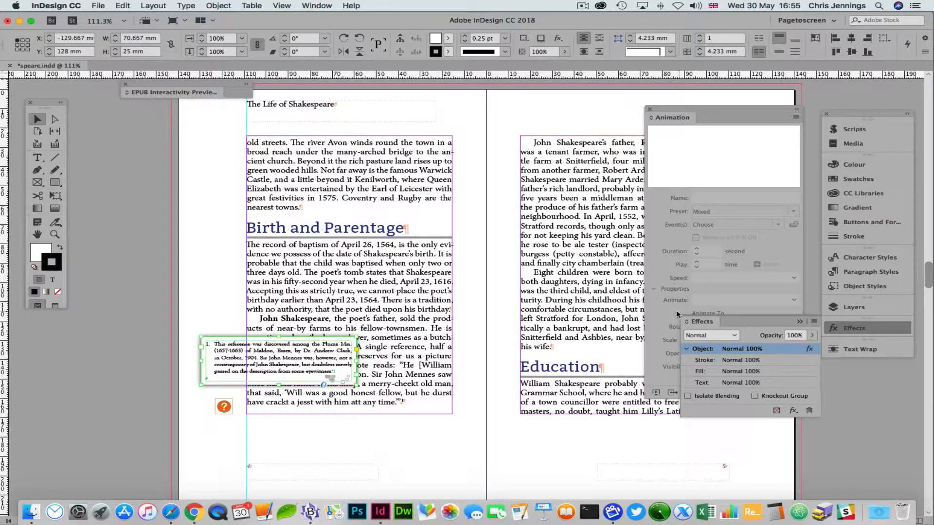
{"action": "left_click", "coordinate": [656, 392]}
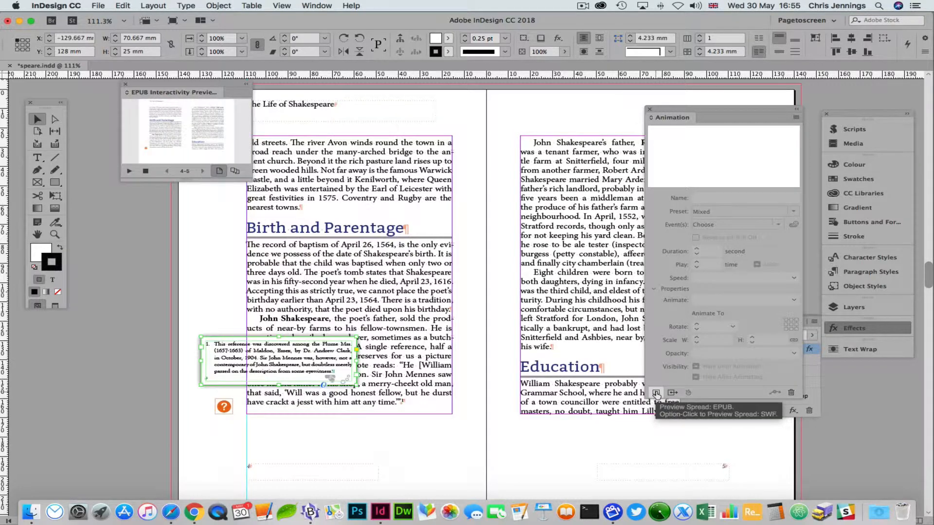
Enlarge the EPUB preview, open and close the footnote popup from the ? icon, then shrink the preview
{"action": "left_click_drag", "start_coordinate": [250, 178], "coordinate": [752, 475]}
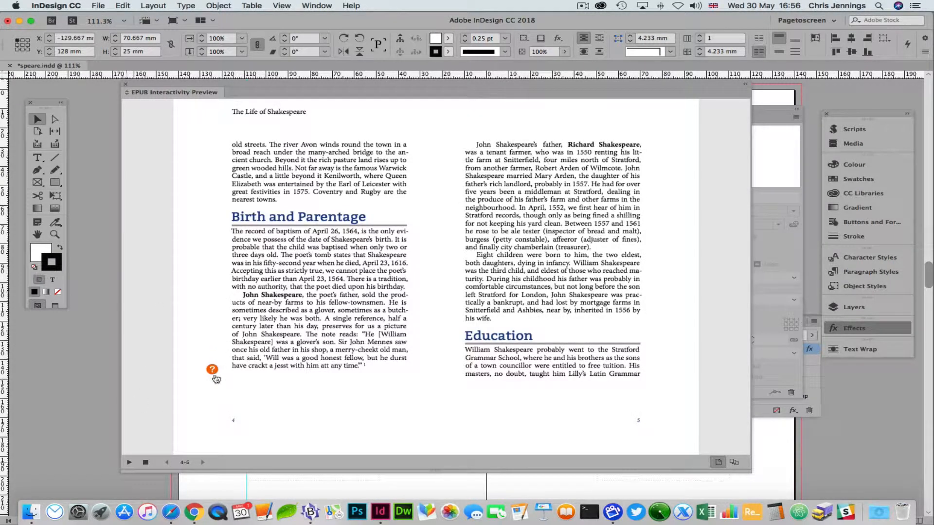
{"action": "mouse_move", "coordinate": [215, 373]}
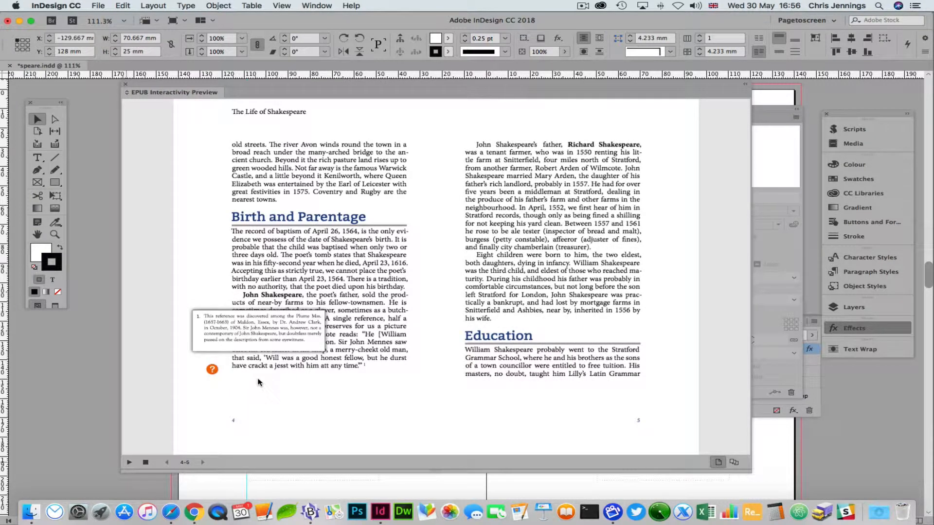
{"action": "left_click", "coordinate": [238, 323]}
{"action": "left_click", "coordinate": [212, 369]}
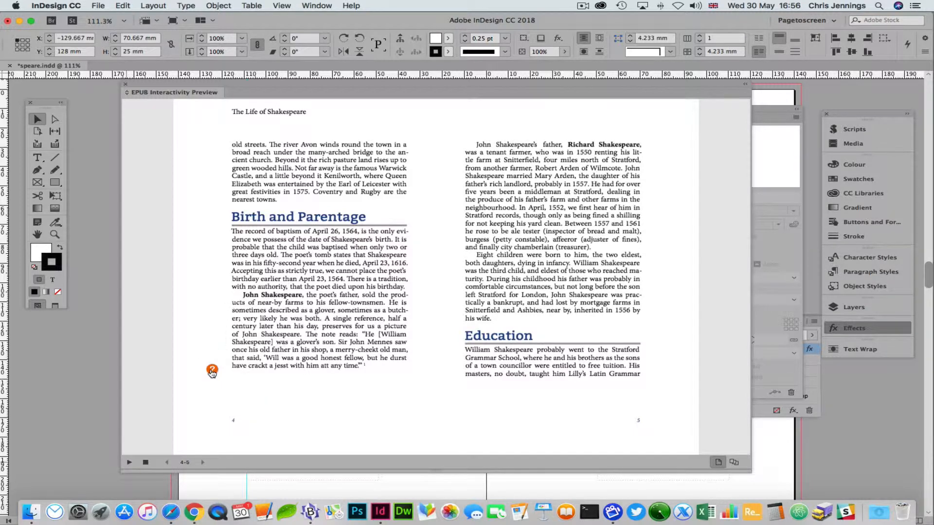
{"action": "left_click", "coordinate": [239, 326]}
{"action": "left_click", "coordinate": [212, 370]}
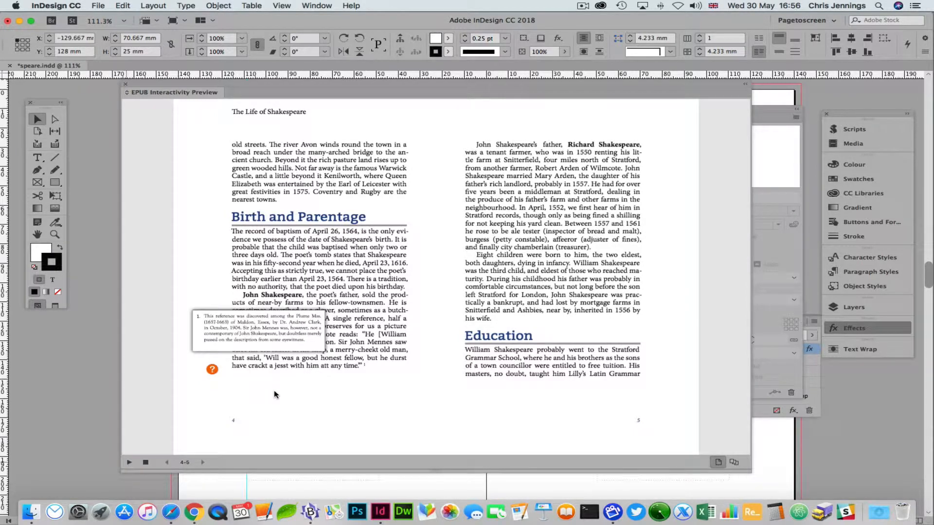
{"action": "left_click", "coordinate": [250, 344]}
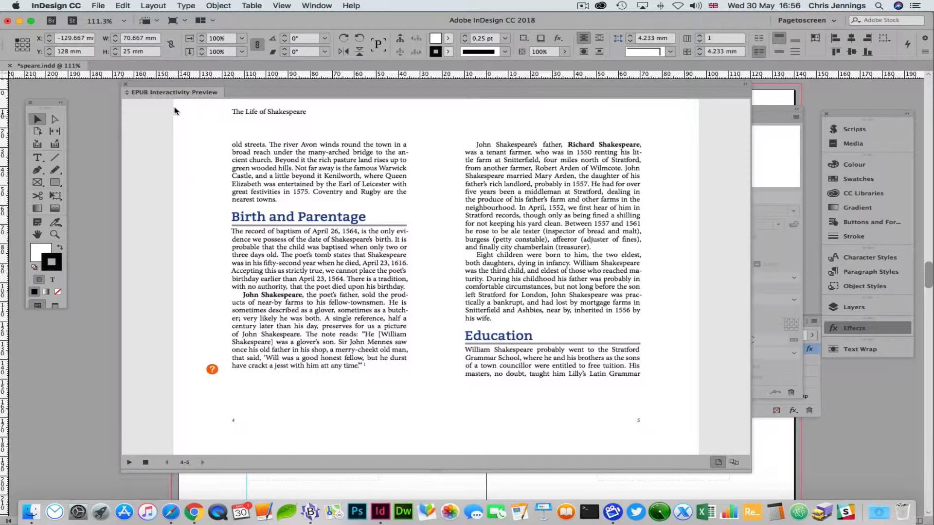
{"action": "double_click", "coordinate": [182, 95]}
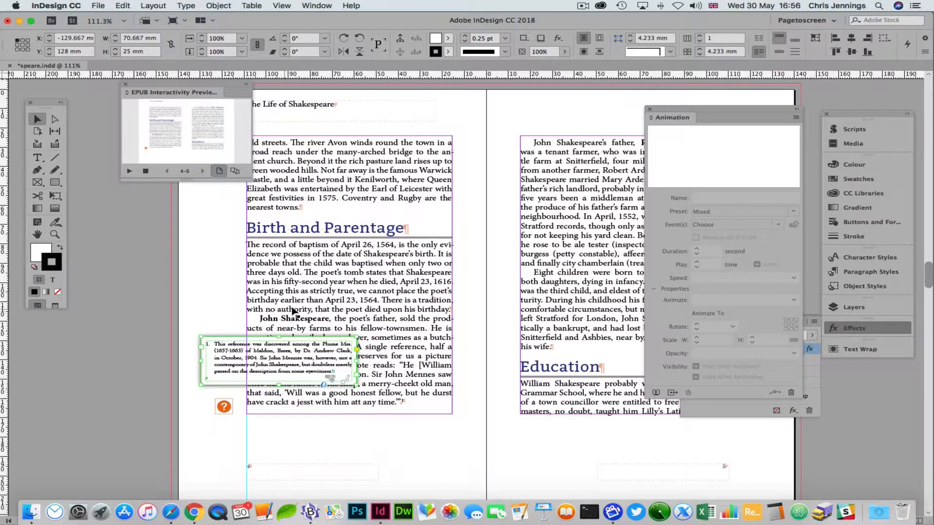
Show the pages 6–7 spread, select globe_theatre.jpg, dock Animation and Effects, and move the preview left
{"action": "scroll", "coordinate": [365, 310], "scroll_direction": "down", "scroll_amount": 15}
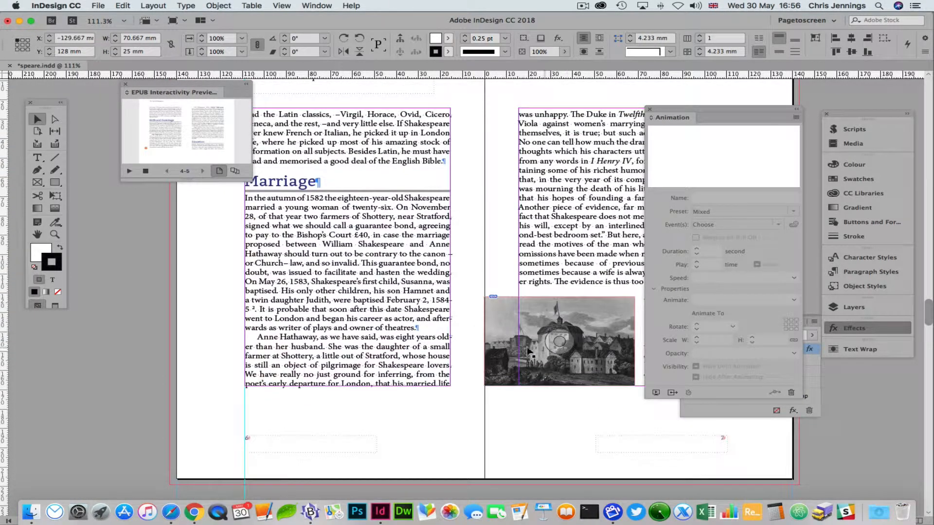
{"action": "left_click", "coordinate": [505, 319]}
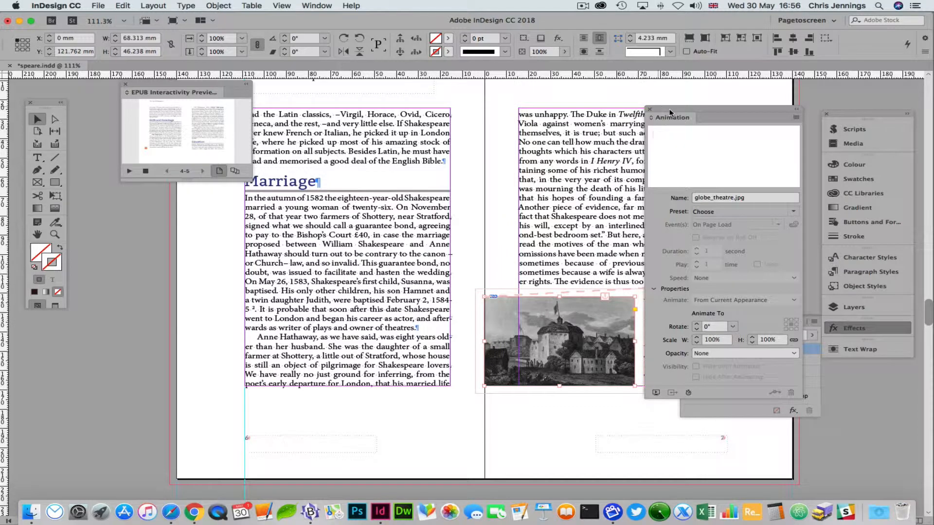
{"action": "left_click_drag", "start_coordinate": [671, 113], "coordinate": [860, 373]}
{"action": "left_click_drag", "start_coordinate": [696, 322], "coordinate": [834, 380]}
{"action": "left_click_drag", "start_coordinate": [696, 364], "coordinate": [838, 382]}
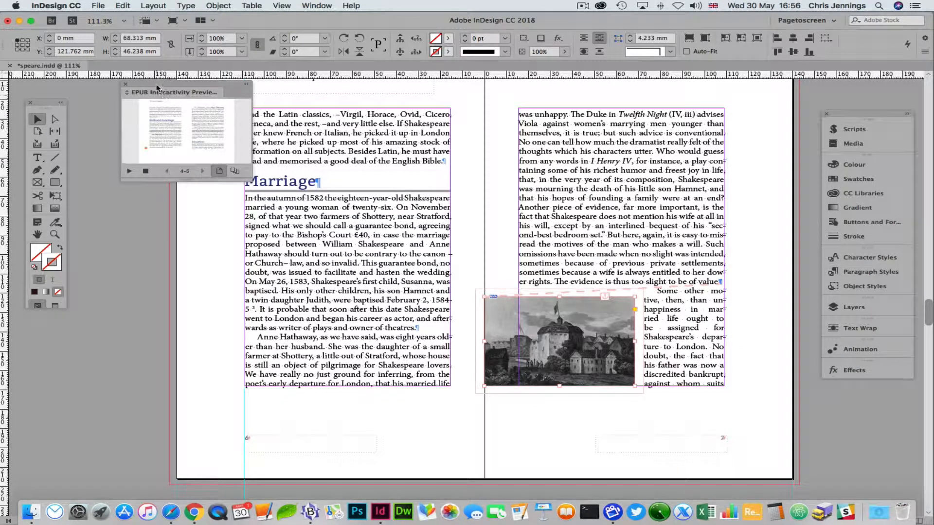
{"action": "left_click_drag", "start_coordinate": [157, 92], "coordinate": [73, 96]}
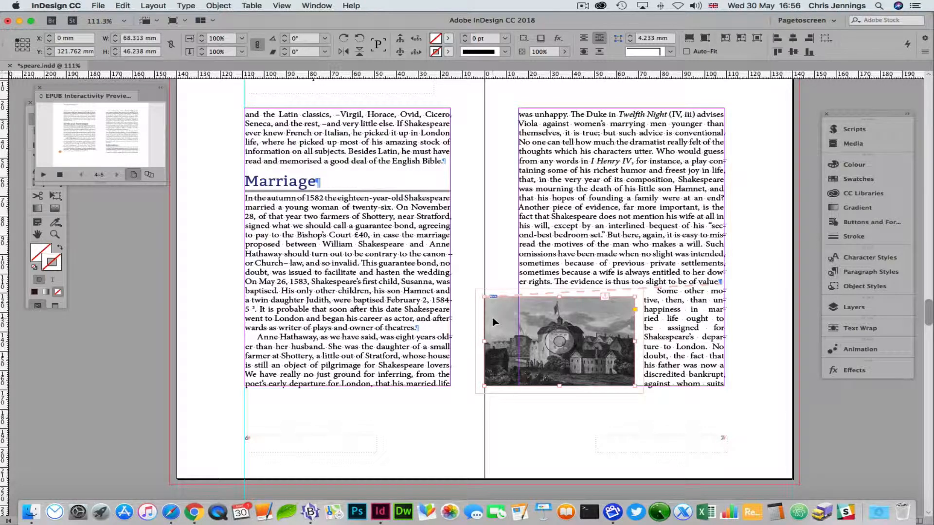
{"action": "left_click", "coordinate": [546, 433]}
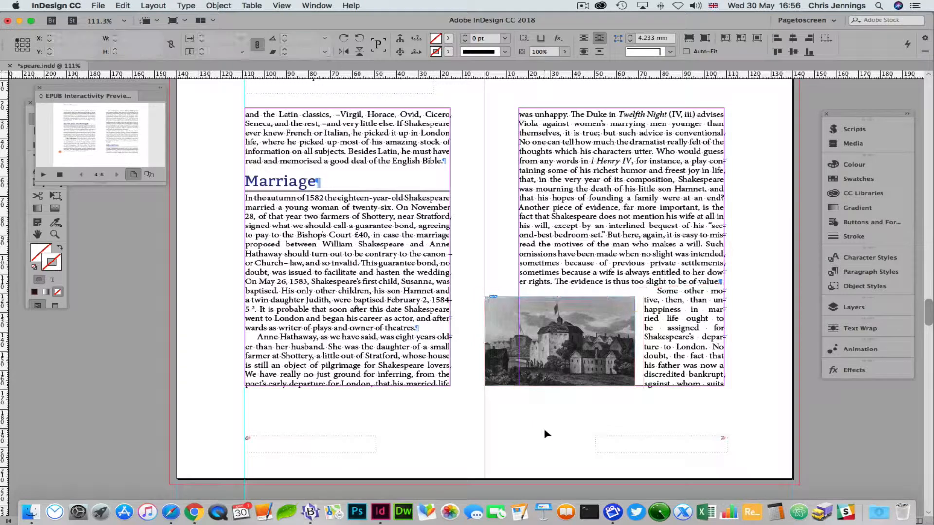
Paste a copy of the Globe Theatre picture onto Layer 3
{"action": "left_click", "coordinate": [848, 305]}
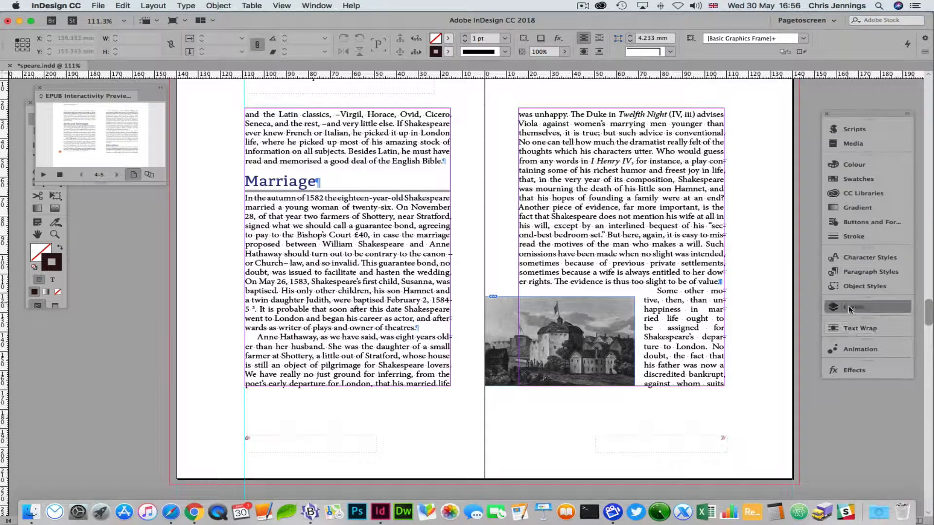
{"action": "left_click", "coordinate": [737, 324]}
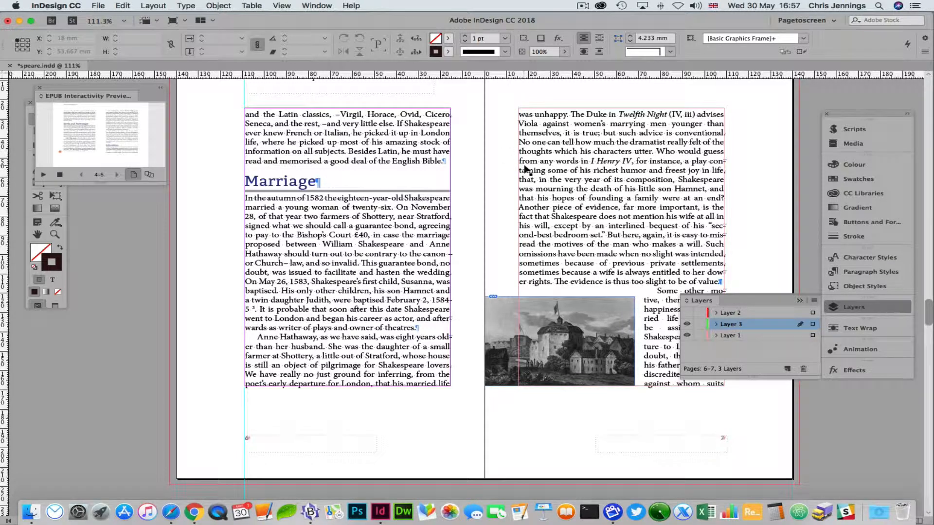
{"action": "key", "text": "super+v"}
{"action": "left_click_drag", "start_coordinate": [442, 270], "coordinate": [375, 223]}
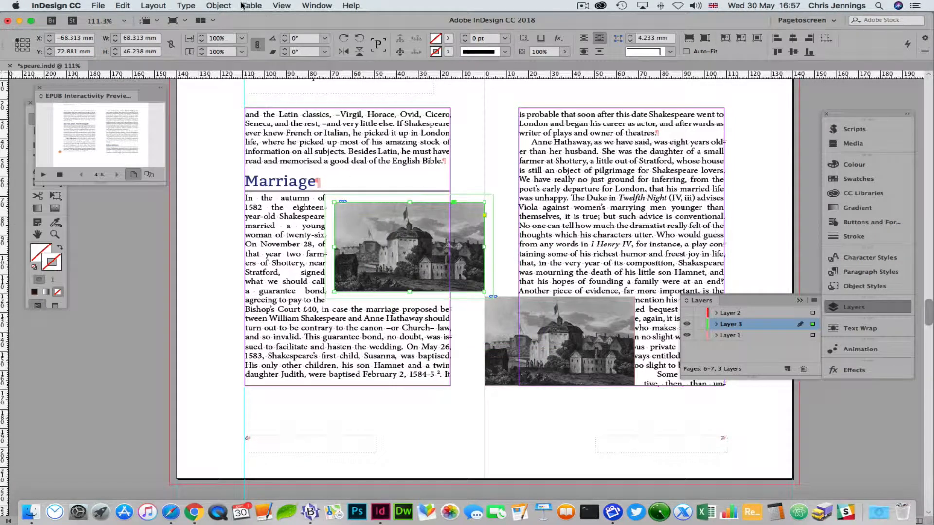
Turn off text wrap for the copy and stretch it across the whole spread, about 274 × 186 mm
{"action": "left_click", "coordinate": [858, 327]}
{"action": "left_click", "coordinate": [691, 336]}
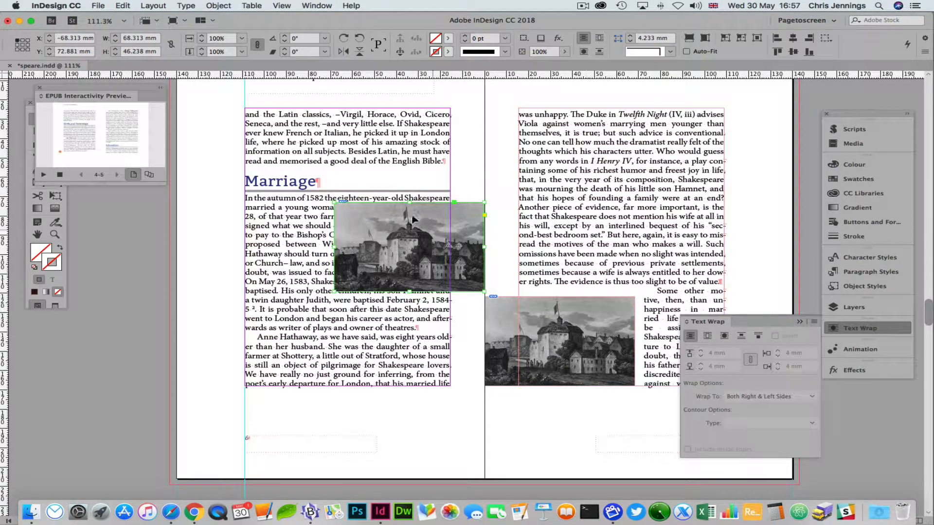
{"action": "left_click_drag", "start_coordinate": [396, 224], "coordinate": [264, 111]}
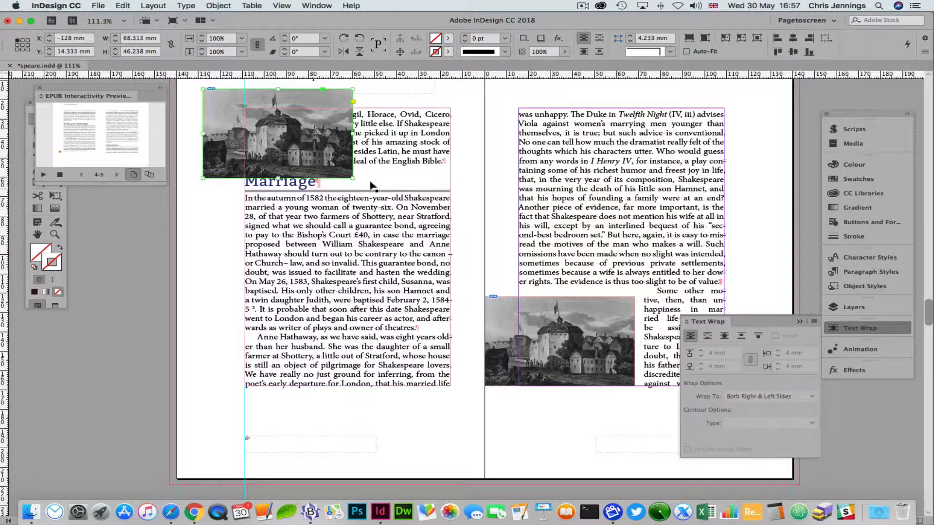
{"action": "left_click_drag", "start_coordinate": [353, 179], "coordinate": [699, 448]}
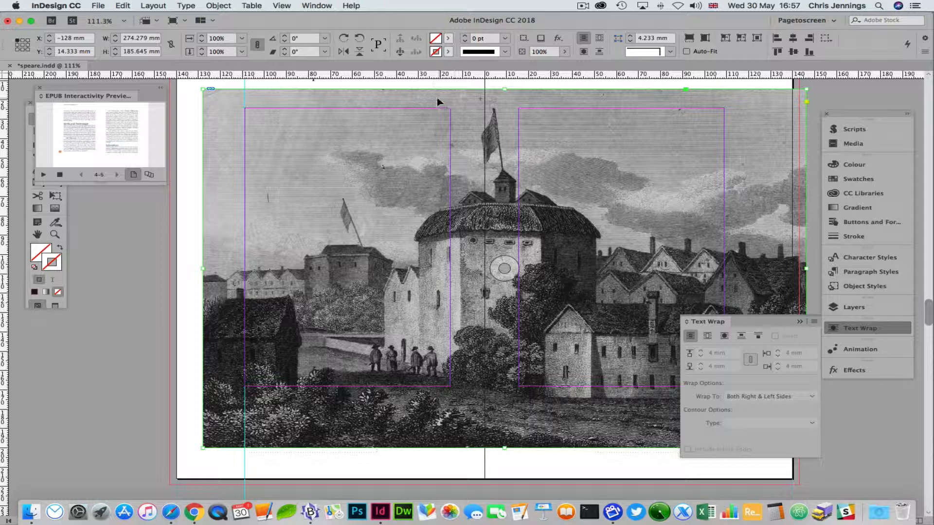
{"action": "left_click_drag", "start_coordinate": [438, 99], "coordinate": [421, 99]}
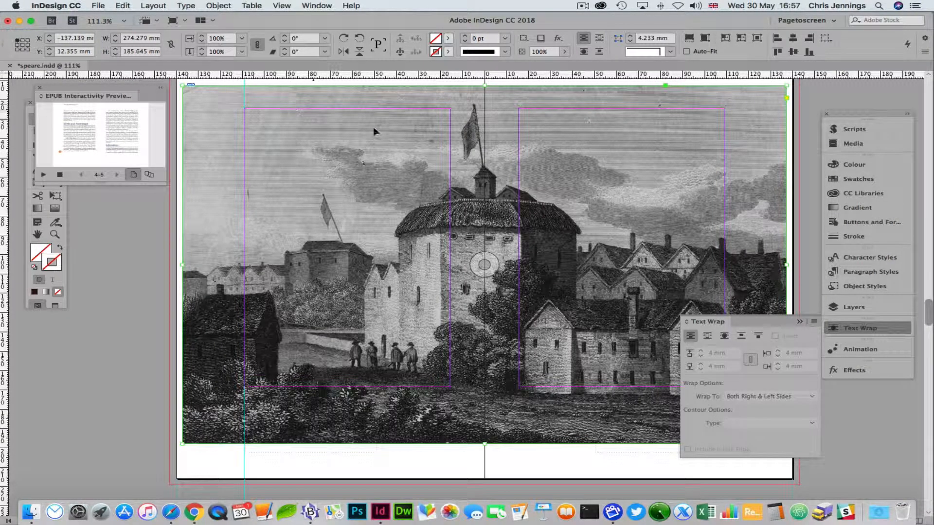
Make the full-spread engraving Button 3 with a Show/Hide Buttons action, set to Hidden Until Triggered
{"action": "left_click", "coordinate": [849, 222]}
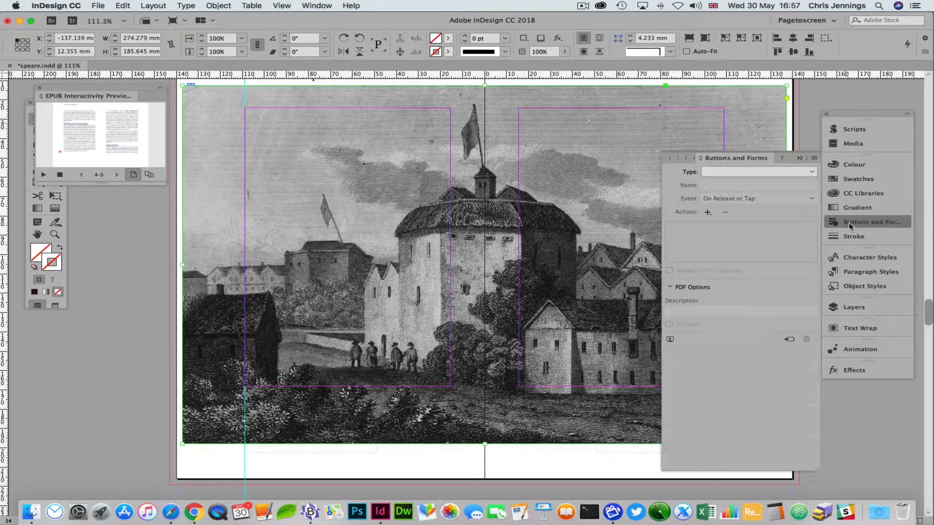
{"action": "left_click", "coordinate": [817, 172]}
{"action": "left_click", "coordinate": [749, 184]}
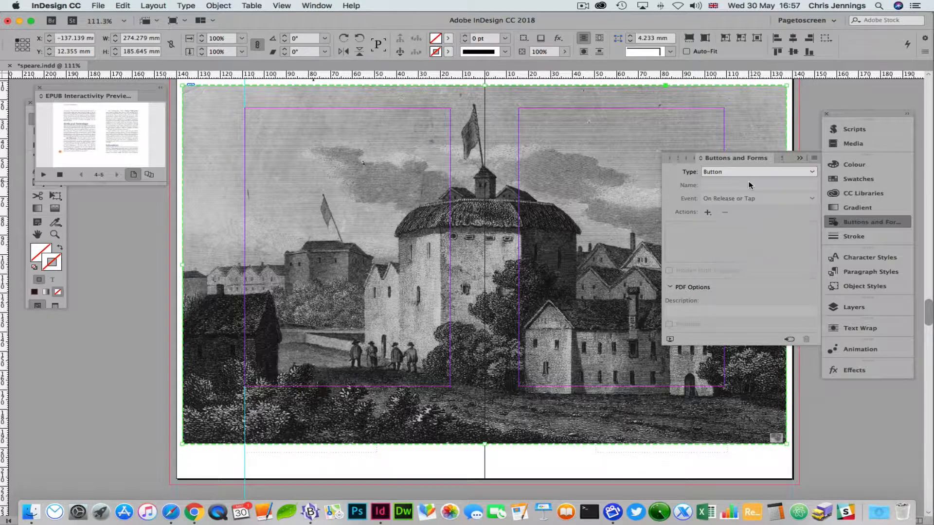
{"action": "left_click", "coordinate": [708, 212]}
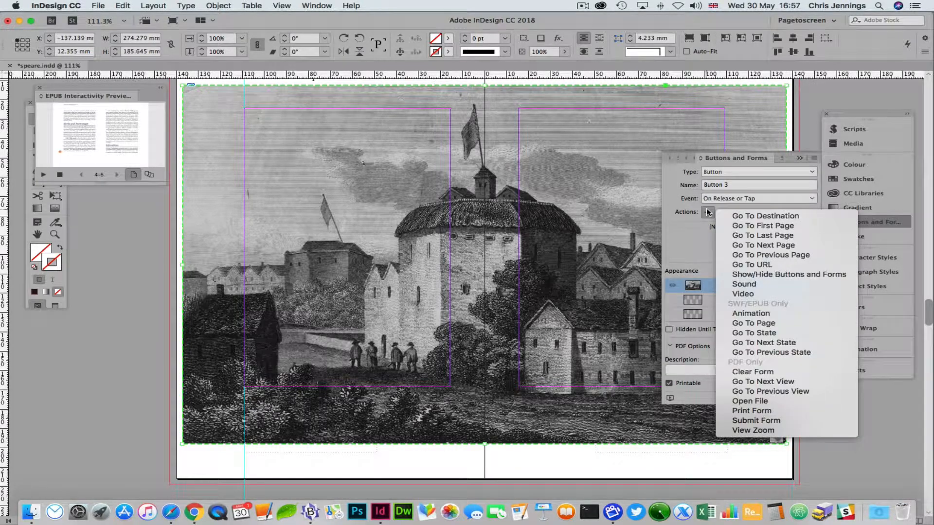
{"action": "left_click", "coordinate": [747, 274]}
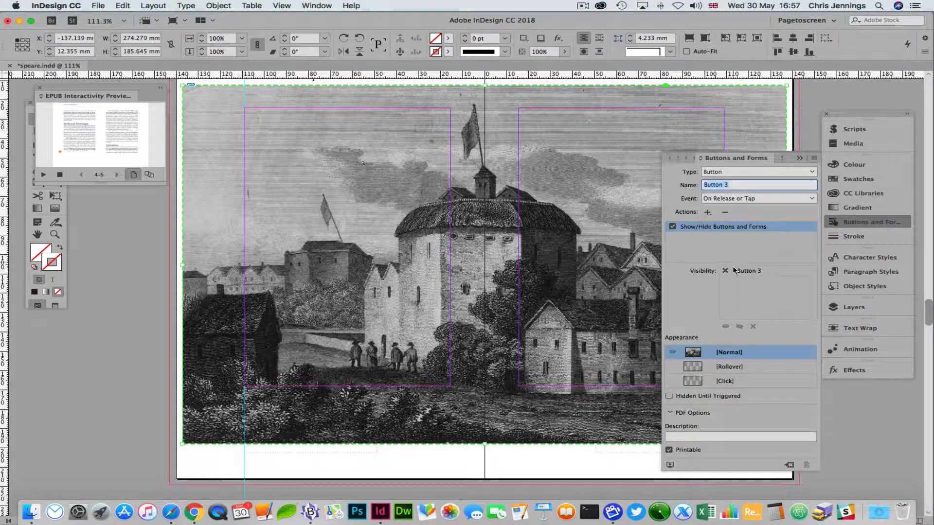
{"action": "left_click", "coordinate": [725, 271]}
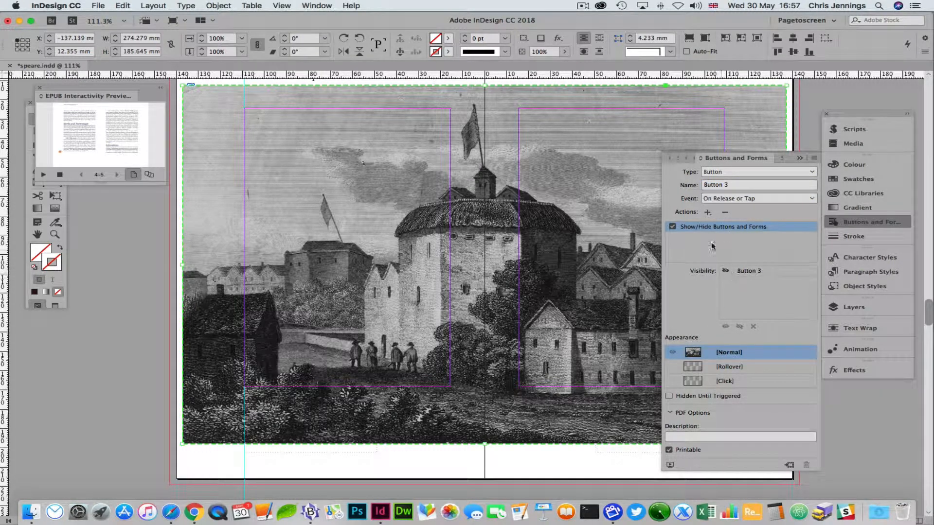
{"action": "left_click", "coordinate": [670, 396]}
{"action": "left_click", "coordinate": [799, 158]}
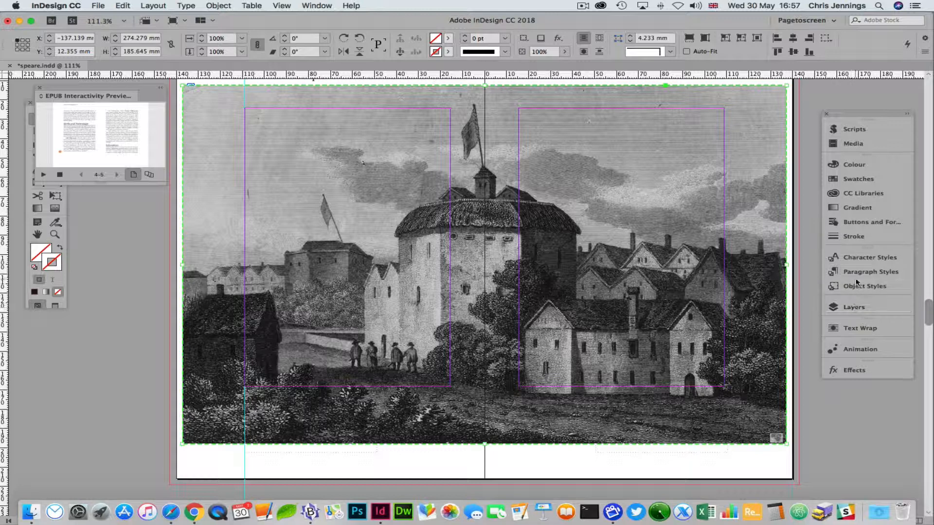
In the Animation panel, set the engraving's preset to Fly in from Right instead of Fly in from Left
{"action": "left_click", "coordinate": [851, 349]}
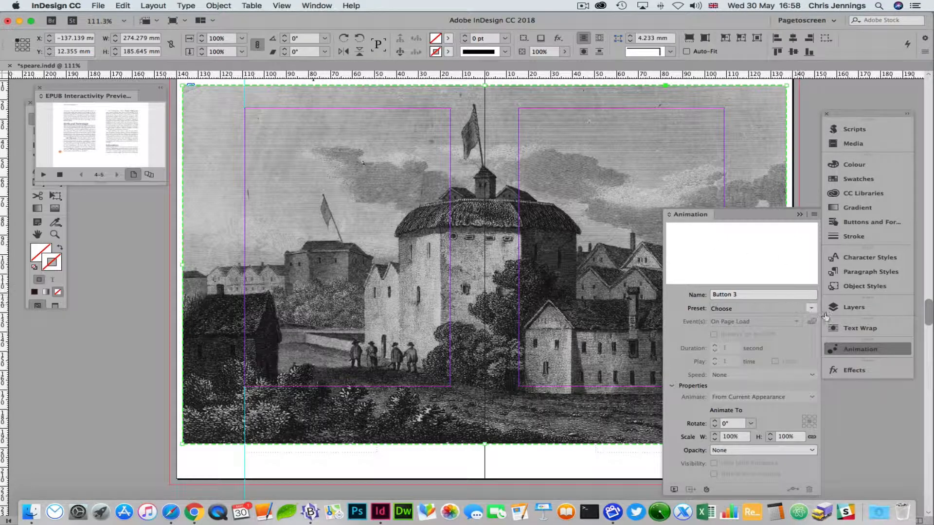
{"action": "left_click", "coordinate": [810, 309]}
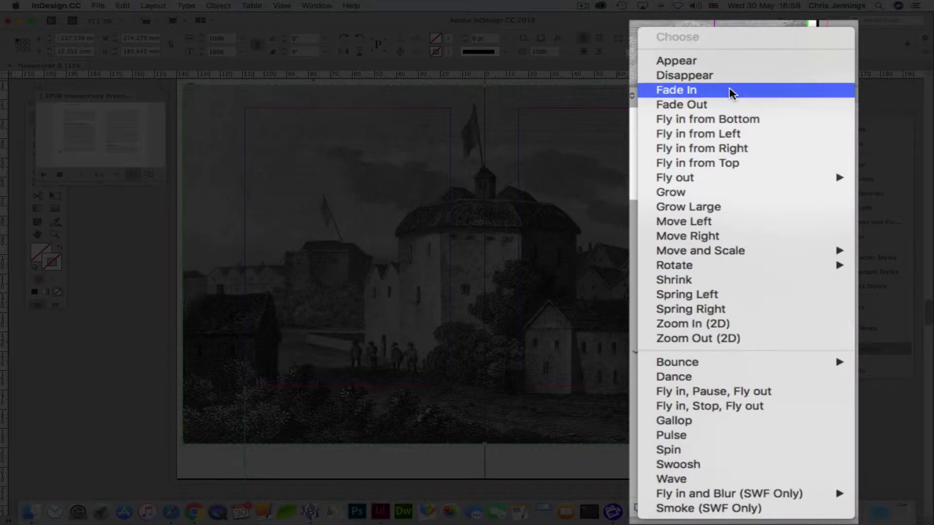
{"action": "left_click", "coordinate": [718, 138]}
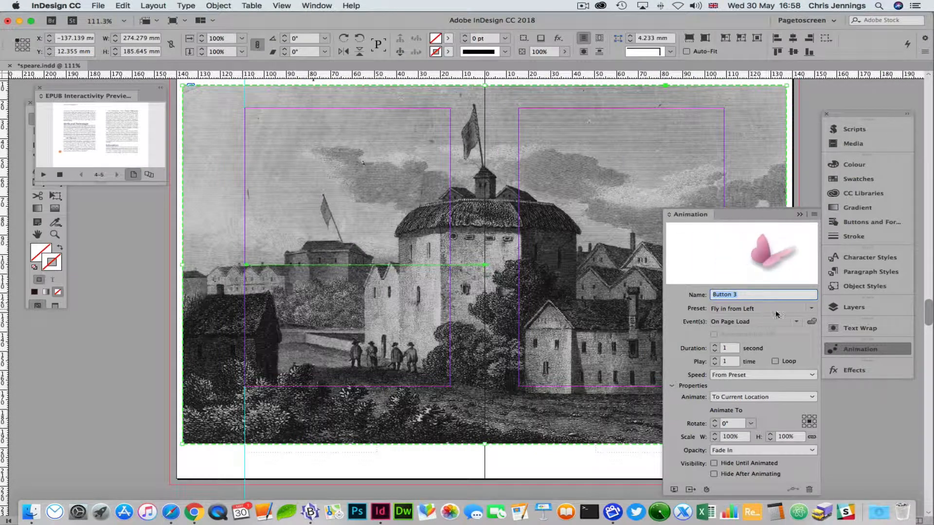
{"action": "left_click", "coordinate": [812, 309]}
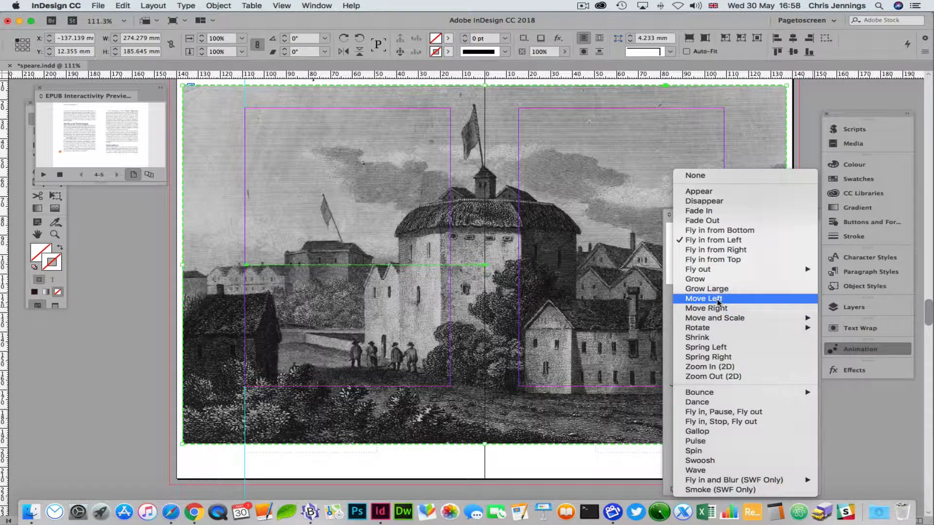
{"action": "left_click", "coordinate": [708, 250]}
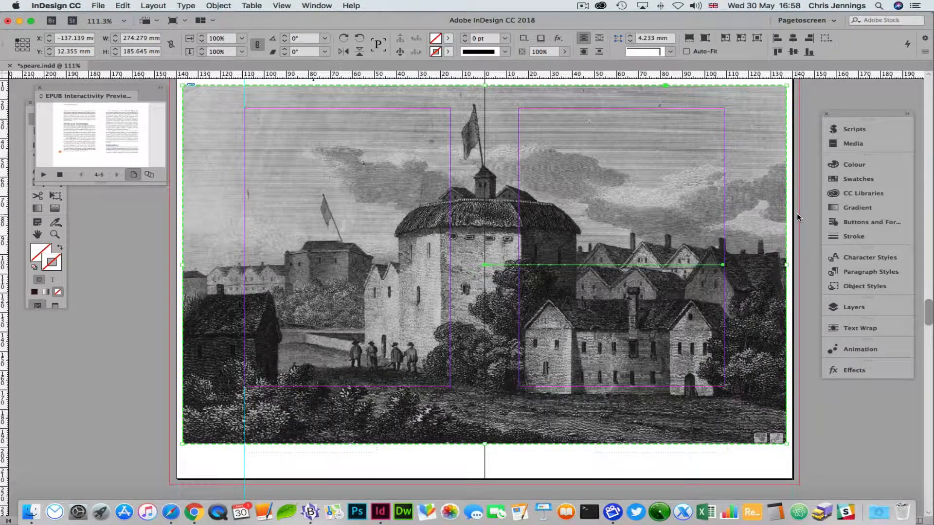
Hide Layer 3 to reveal the Marriage text, then select the small Globe Theatre thumbnail
{"action": "left_click", "coordinate": [799, 215]}
{"action": "left_click", "coordinate": [852, 307]}
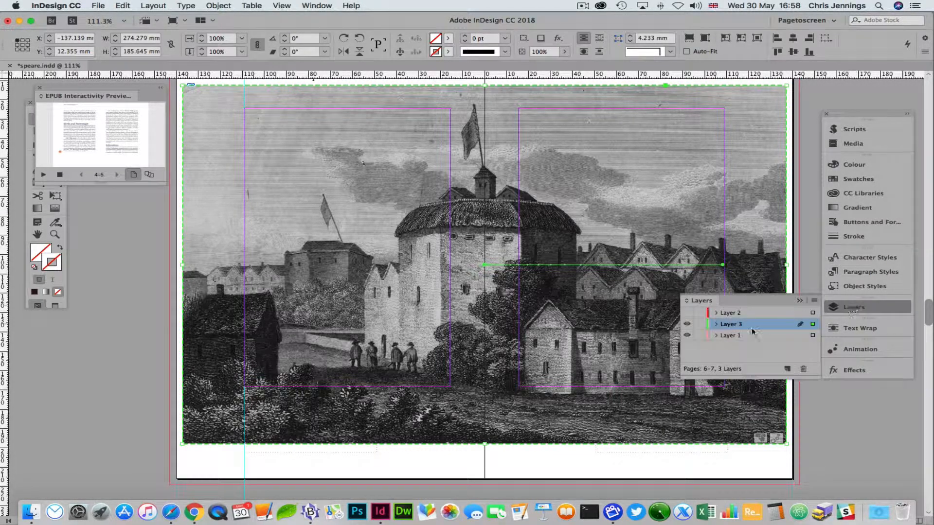
{"action": "left_click", "coordinate": [687, 325]}
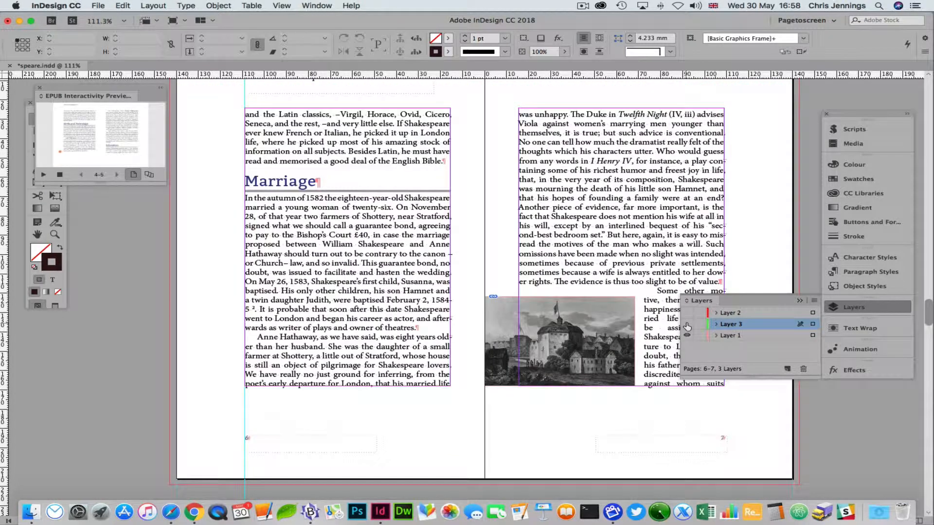
{"action": "left_click", "coordinate": [536, 308]}
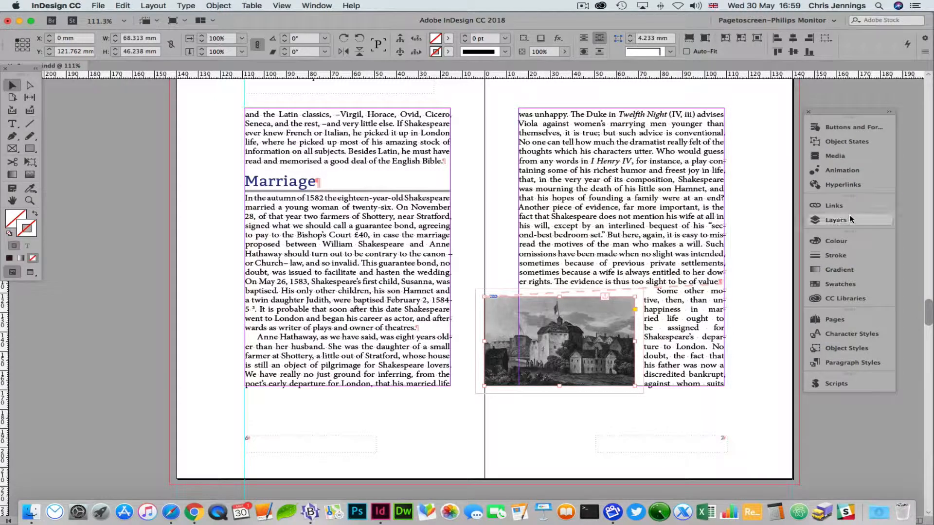
Make the thumbnail a button with an Animation (Button 3) action and move it to the right page's lower corner
{"action": "left_click", "coordinate": [846, 127]}
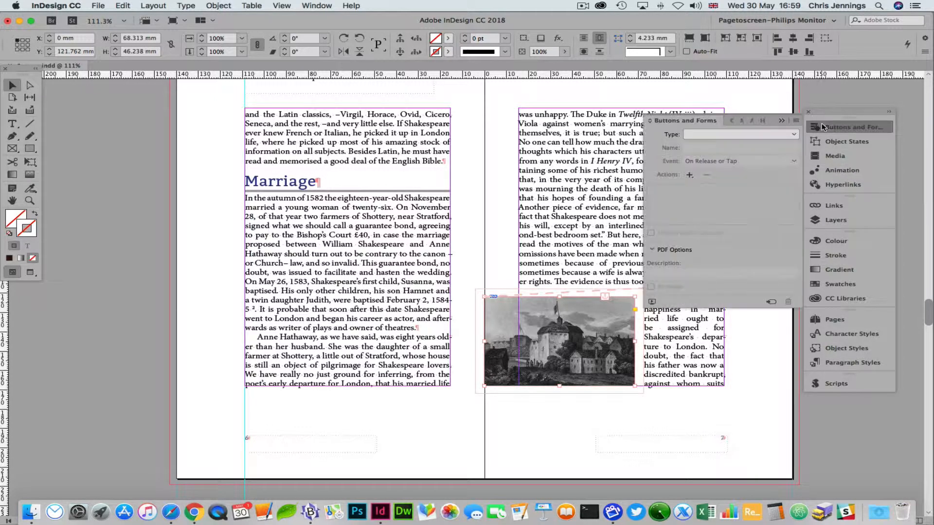
{"action": "left_click", "coordinate": [794, 136]}
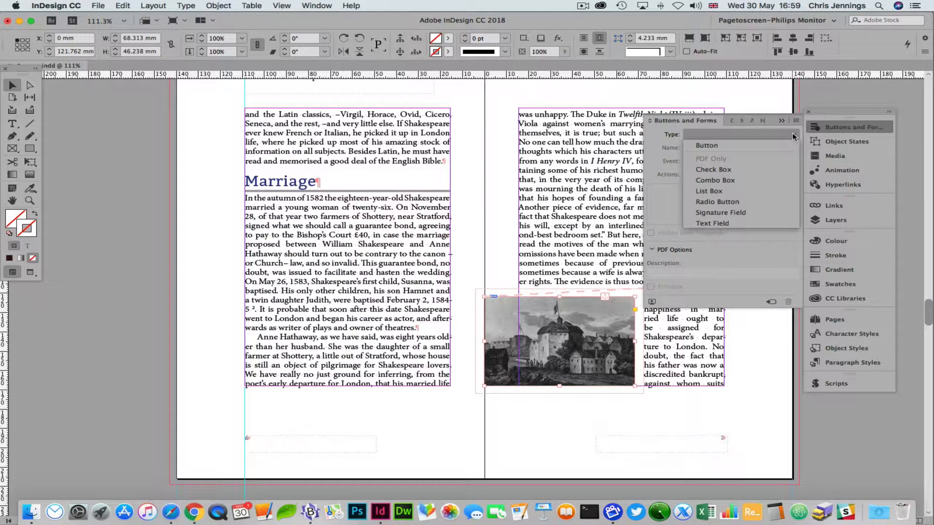
{"action": "left_click", "coordinate": [727, 145]}
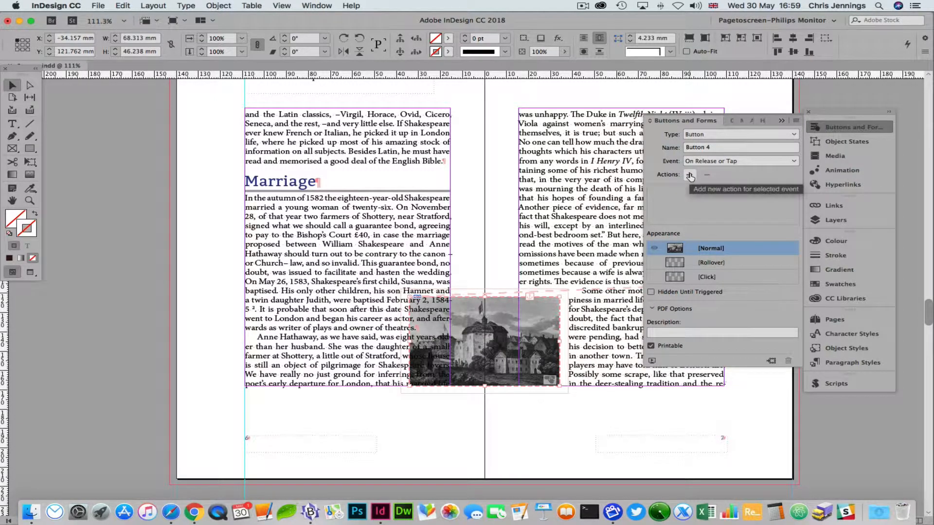
{"action": "left_click", "coordinate": [690, 175]}
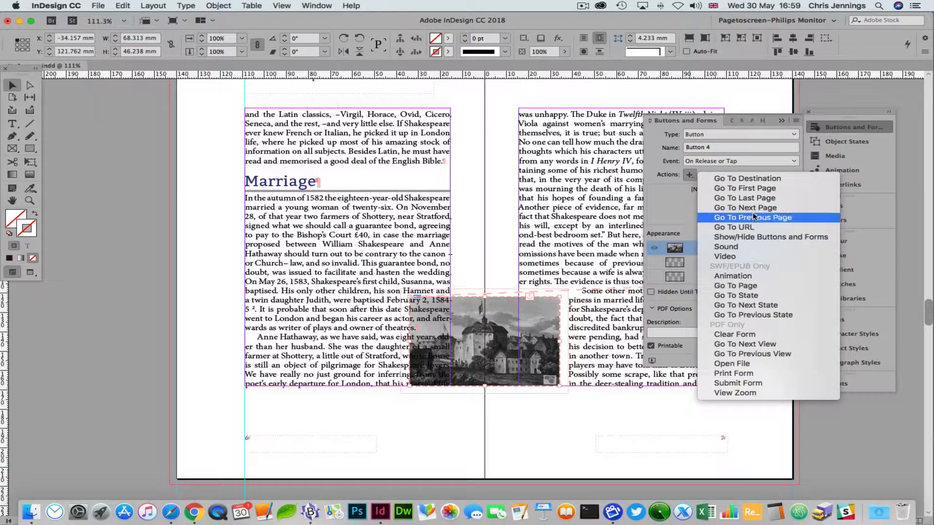
{"action": "left_click", "coordinate": [740, 276]}
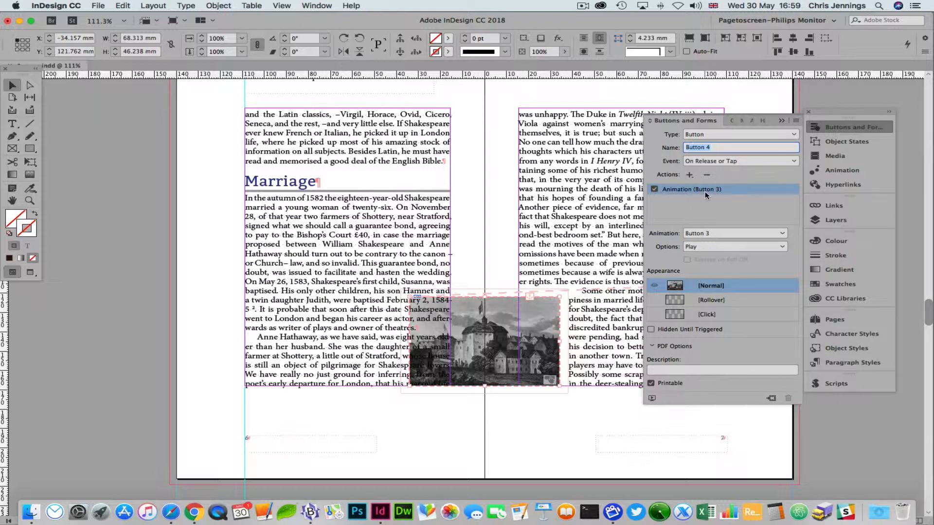
{"action": "left_click", "coordinate": [781, 123]}
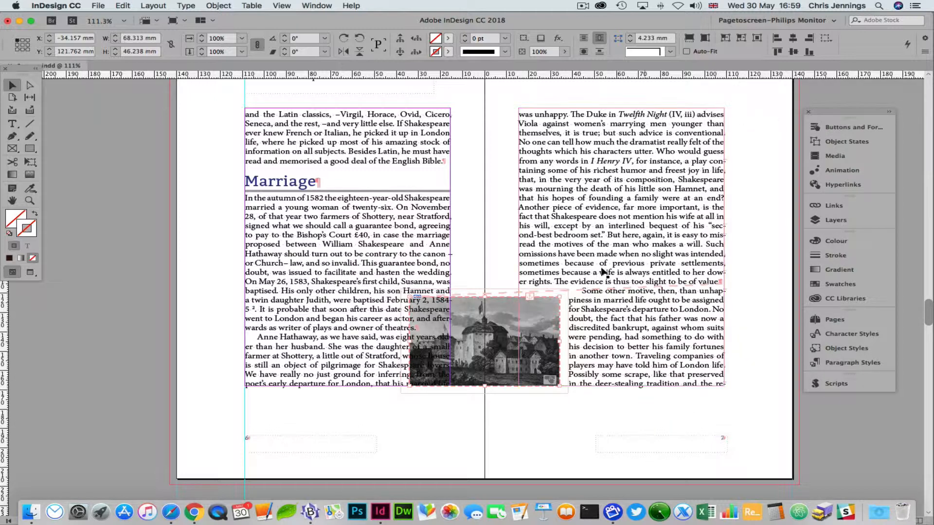
{"action": "left_click_drag", "start_coordinate": [494, 313], "coordinate": [668, 308]}
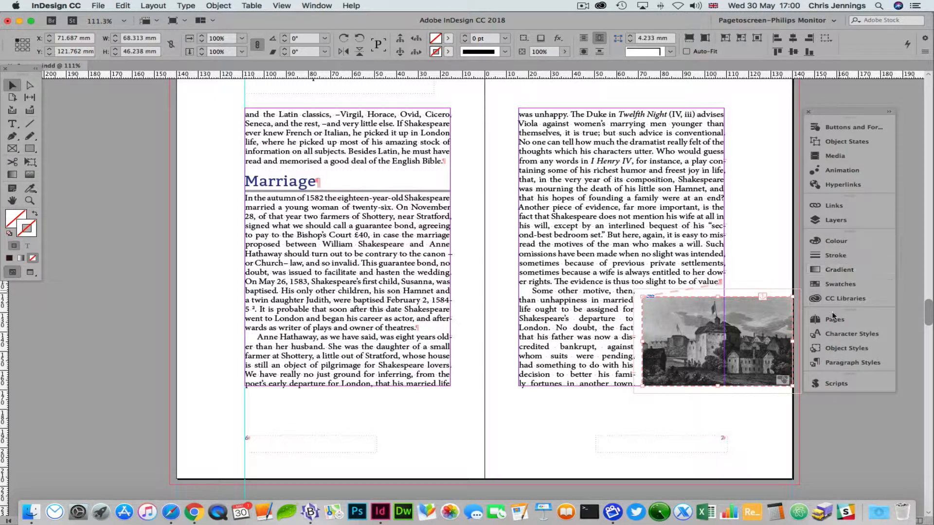
Make Layers 1 and 3 visible, then select the full-spread engraving and open Buttons and Forms
{"action": "left_click", "coordinate": [828, 220]}
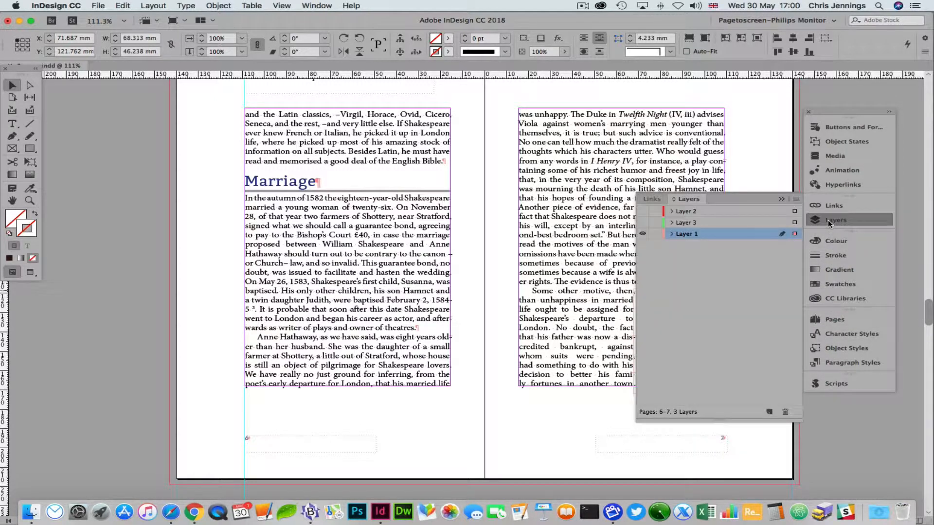
{"action": "left_click", "coordinate": [642, 222]}
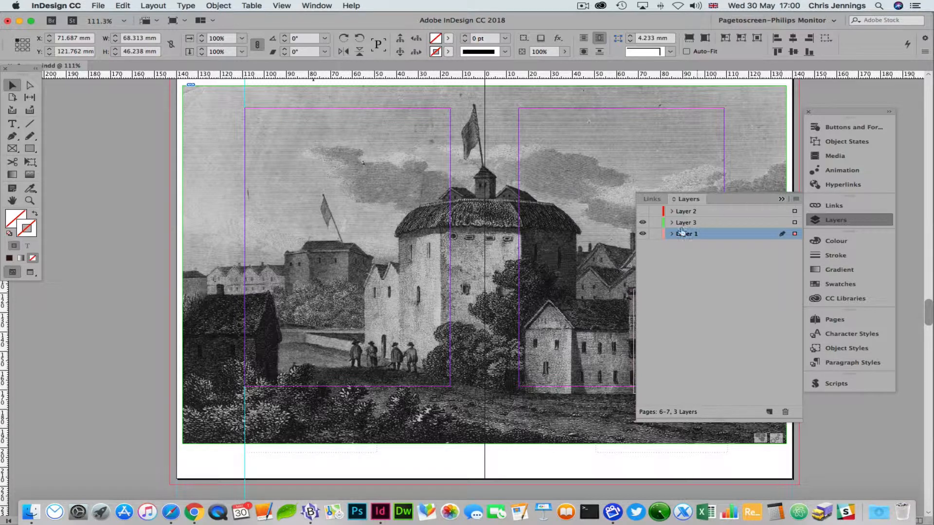
{"action": "left_click", "coordinate": [642, 234]}
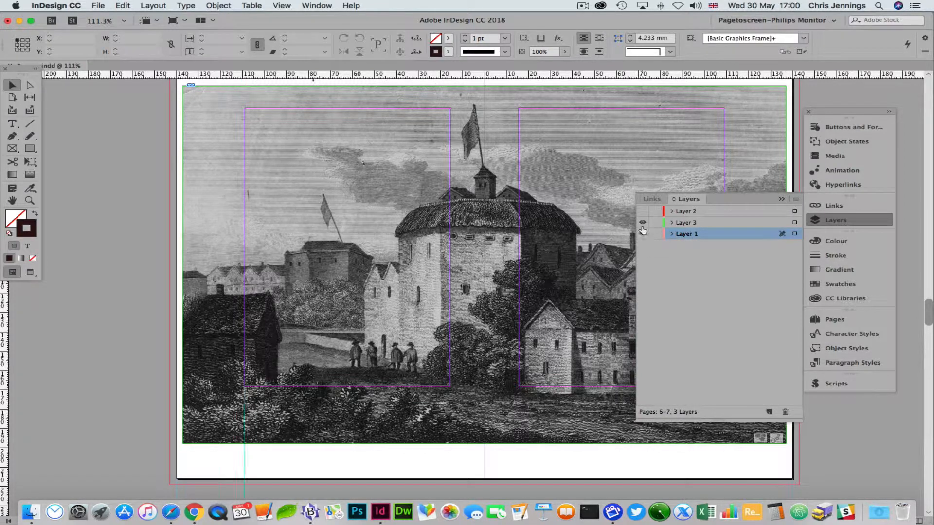
{"action": "left_click", "coordinate": [643, 224]}
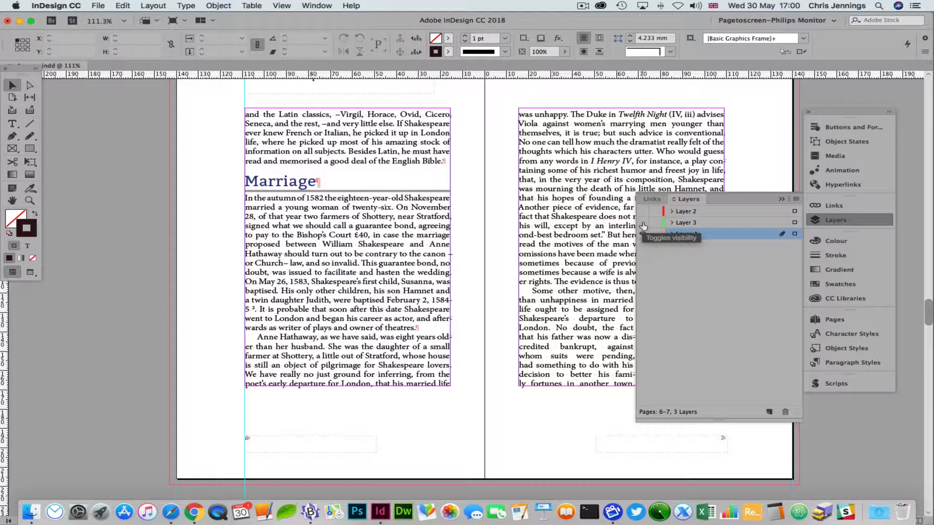
{"action": "left_click", "coordinate": [643, 222]}
{"action": "left_click", "coordinate": [643, 234]}
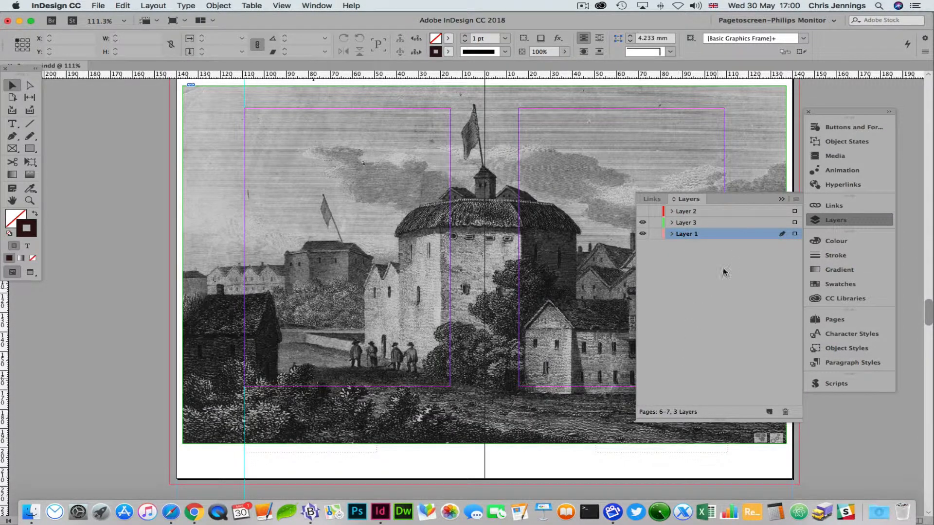
{"action": "left_click", "coordinate": [767, 186]}
{"action": "left_click", "coordinate": [824, 126]}
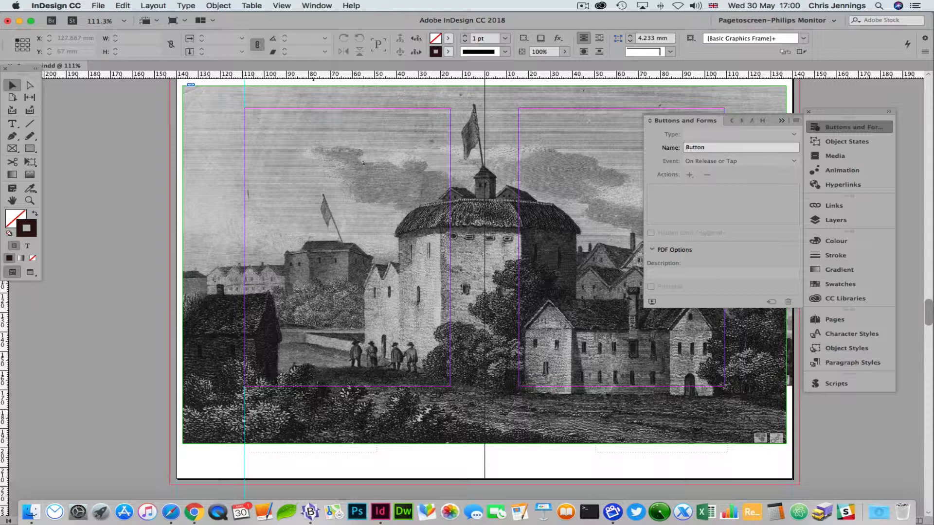
Open the EPUB Interactivity Preview, move it left, enlarge it, and play the spread
{"action": "left_click", "coordinate": [652, 302]}
{"action": "left_click_drag", "start_coordinate": [759, 199], "coordinate": [93, 92]}
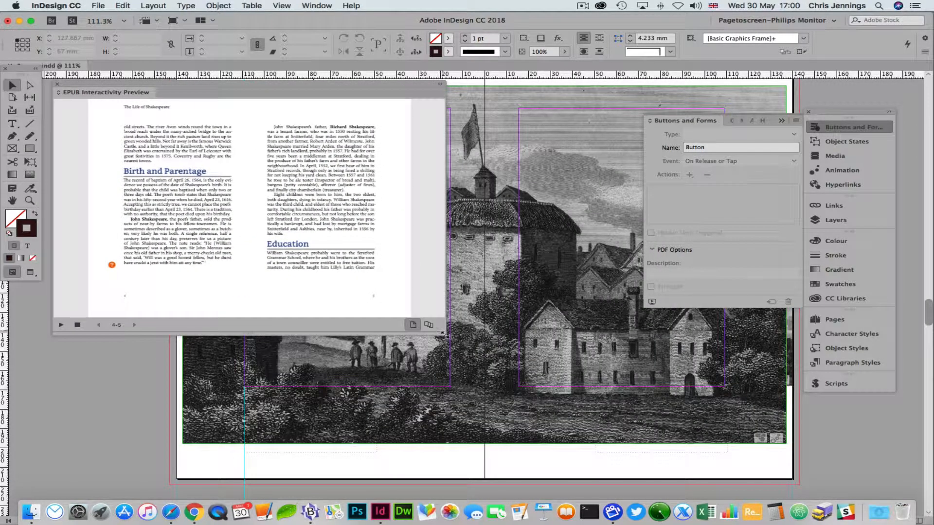
{"action": "left_click_drag", "start_coordinate": [445, 335], "coordinate": [637, 483]}
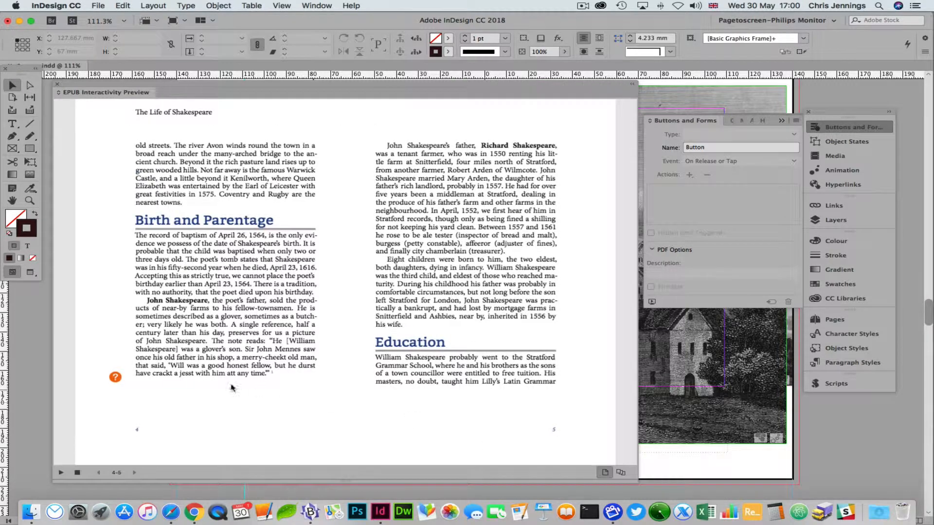
{"action": "left_click", "coordinate": [61, 472]}
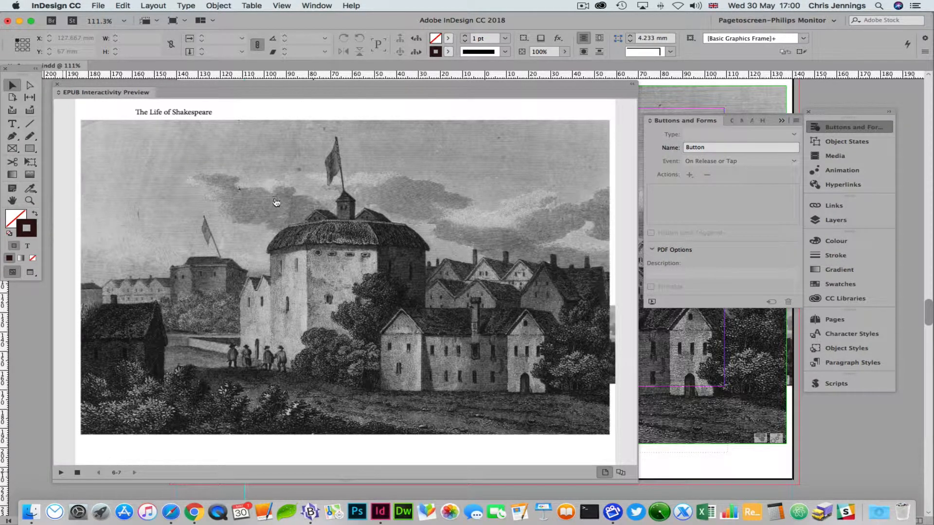
Test that the thumbnail opens and closes the engraving, select Button 3, and collapse the preview
{"action": "left_click", "coordinate": [246, 197]}
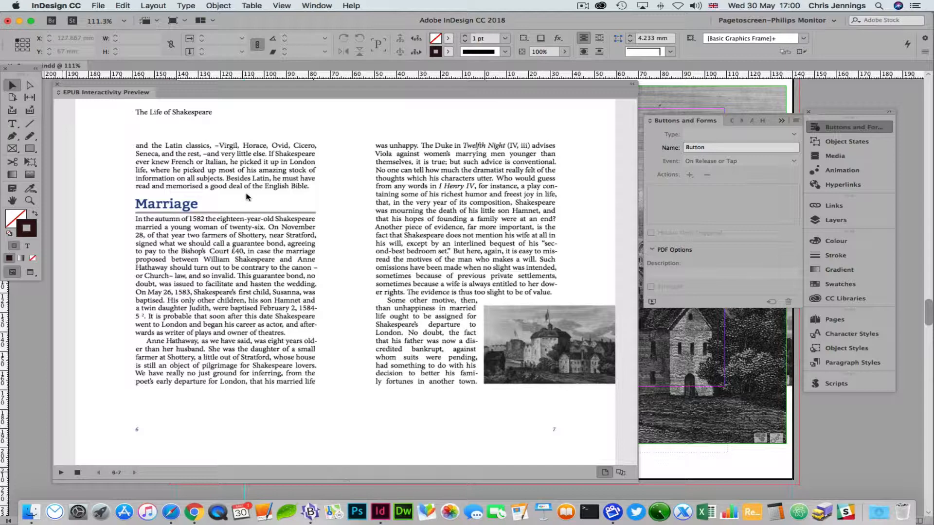
{"action": "left_click", "coordinate": [519, 335]}
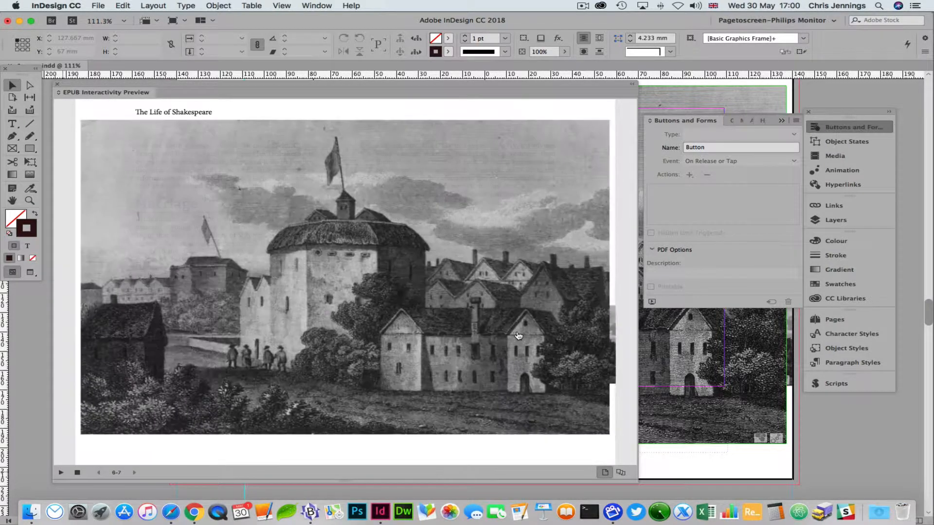
{"action": "left_click", "coordinate": [278, 242]}
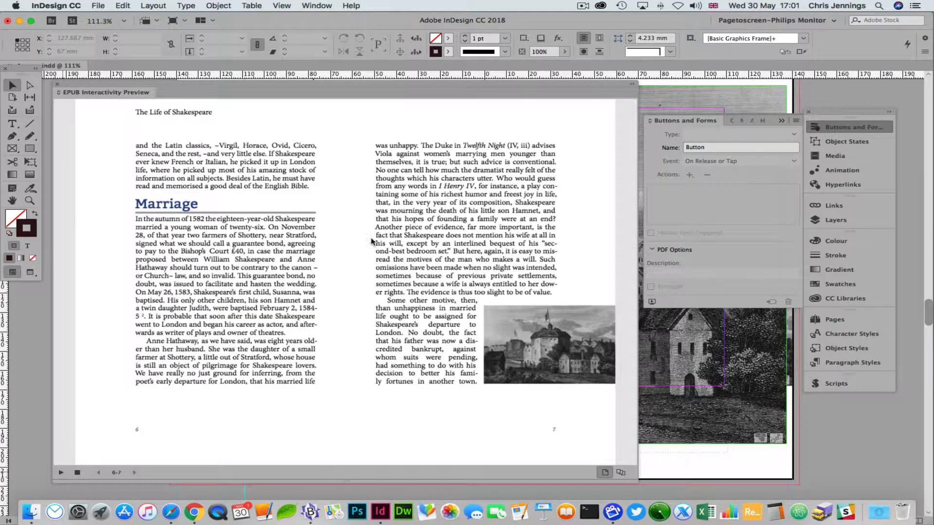
{"action": "left_click", "coordinate": [658, 100]}
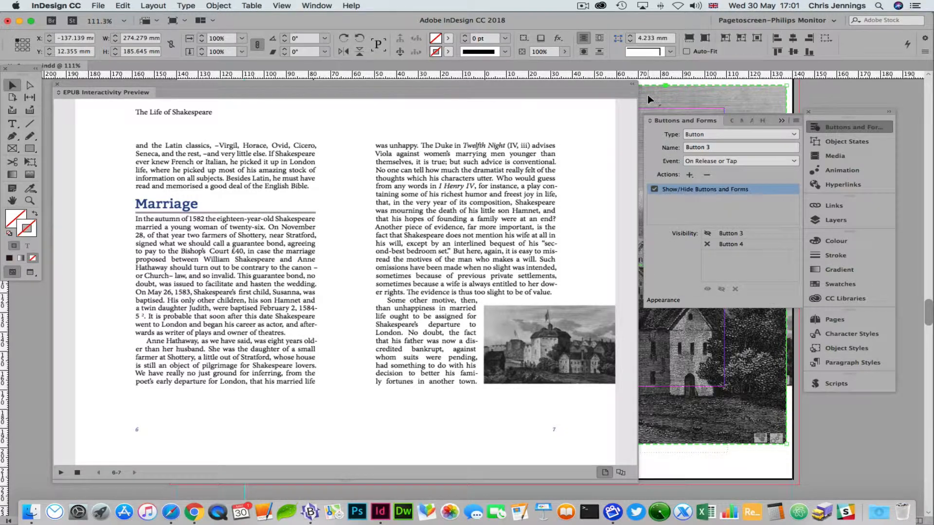
{"action": "double_click", "coordinate": [111, 93]}
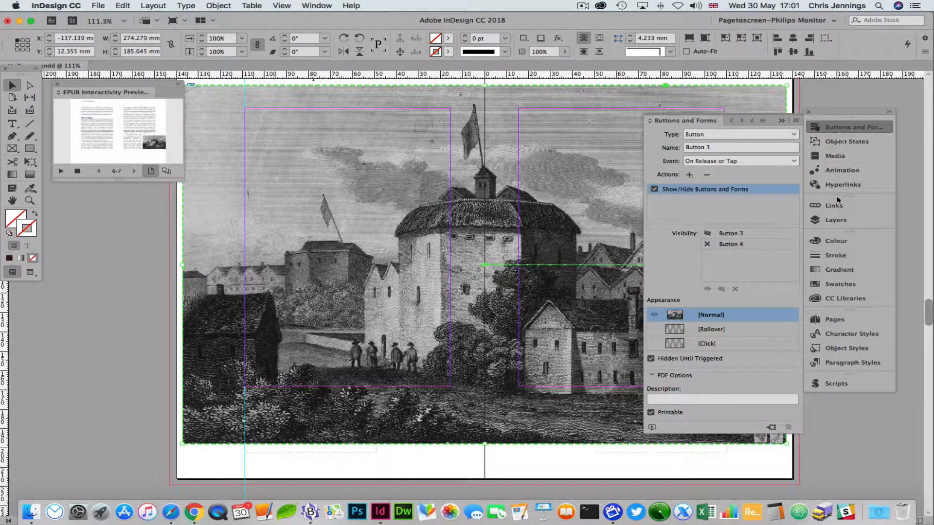
Uncheck On Page Load in the animation's events, leaving only On Release, and select the engraving frame
{"action": "left_click", "coordinate": [836, 173]}
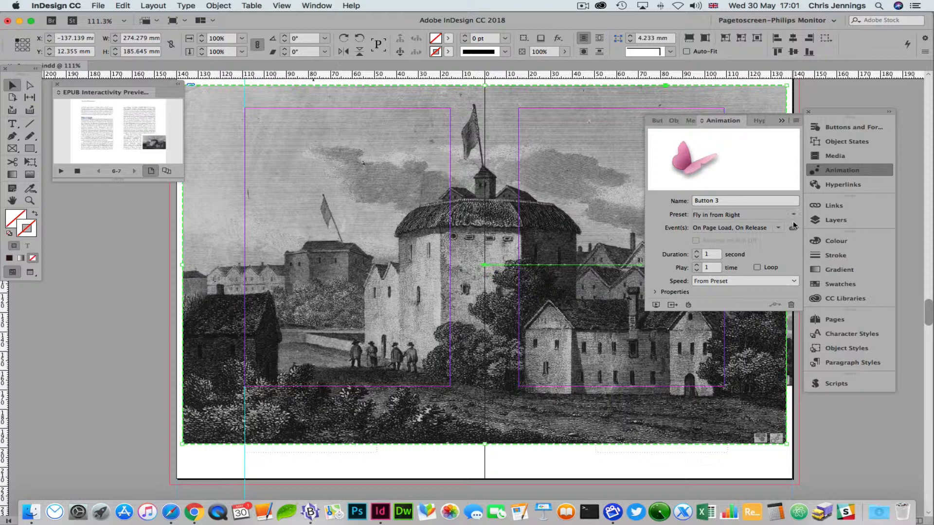
{"action": "left_click", "coordinate": [778, 230]}
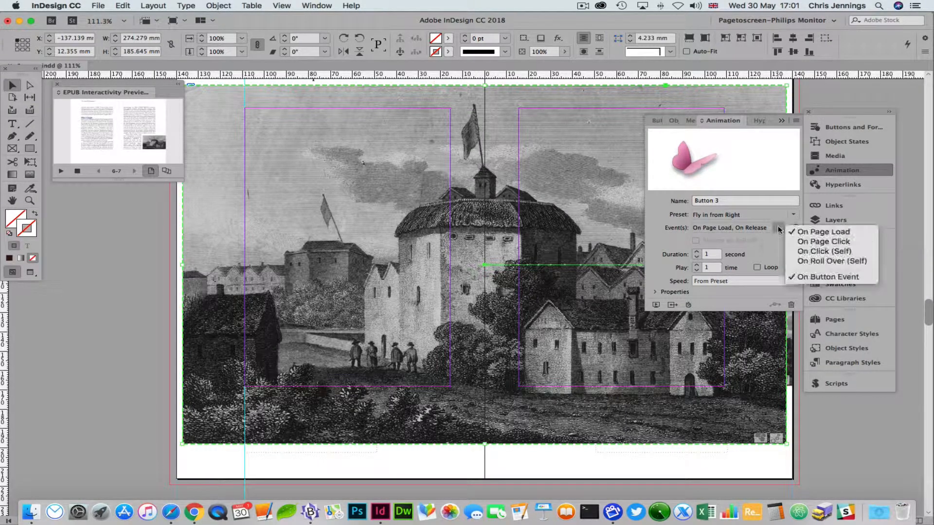
{"action": "left_click", "coordinate": [810, 231]}
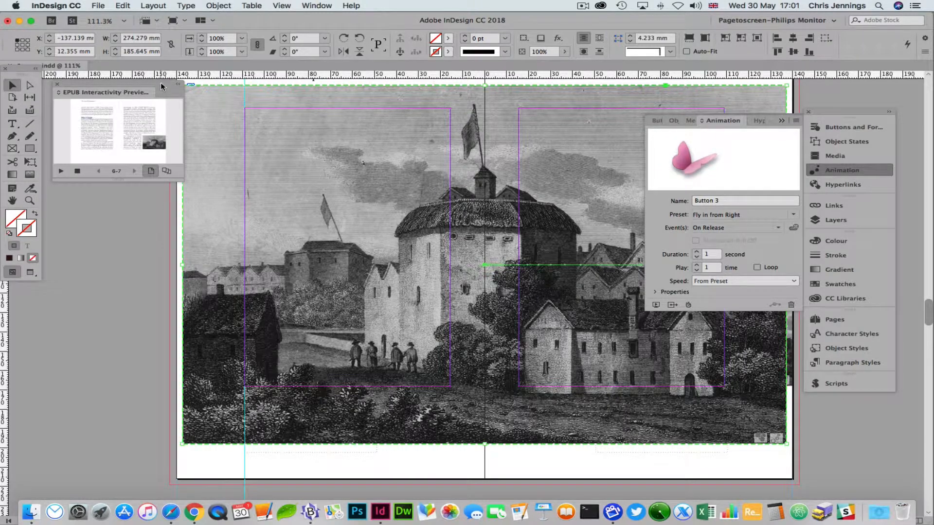
{"action": "left_click_drag", "start_coordinate": [158, 85], "coordinate": [148, 88]}
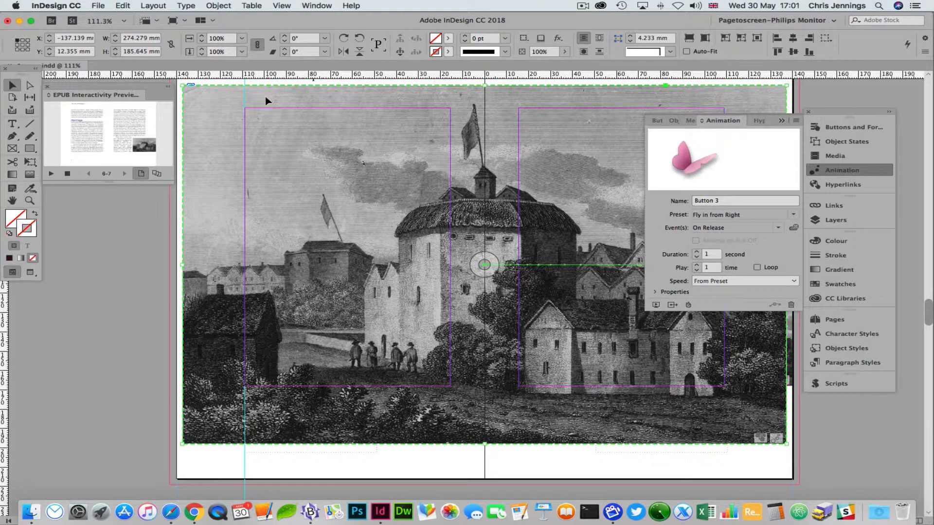
{"action": "left_click", "coordinate": [280, 99]}
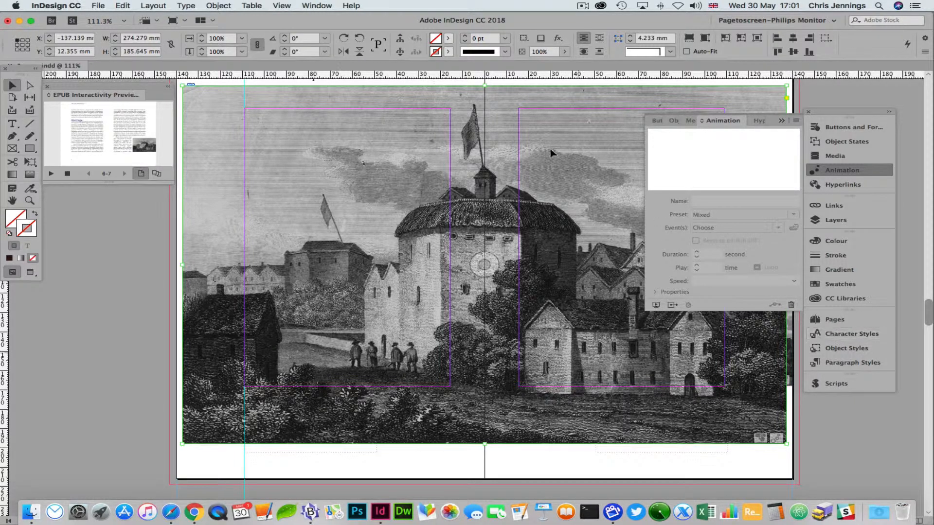
Bring up the Effects panel and add an Outer Glow to the engraving
{"action": "left_click", "coordinate": [314, 6]}
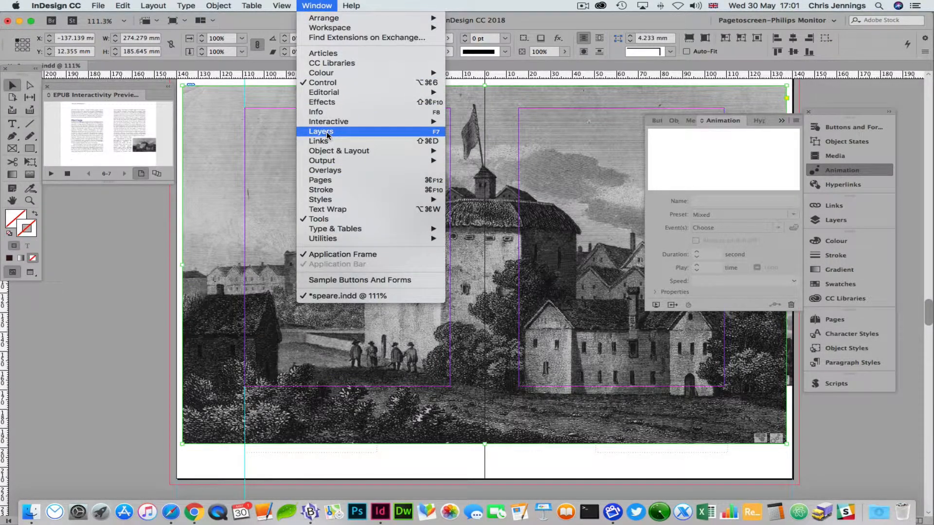
{"action": "key", "text": "Escape"}
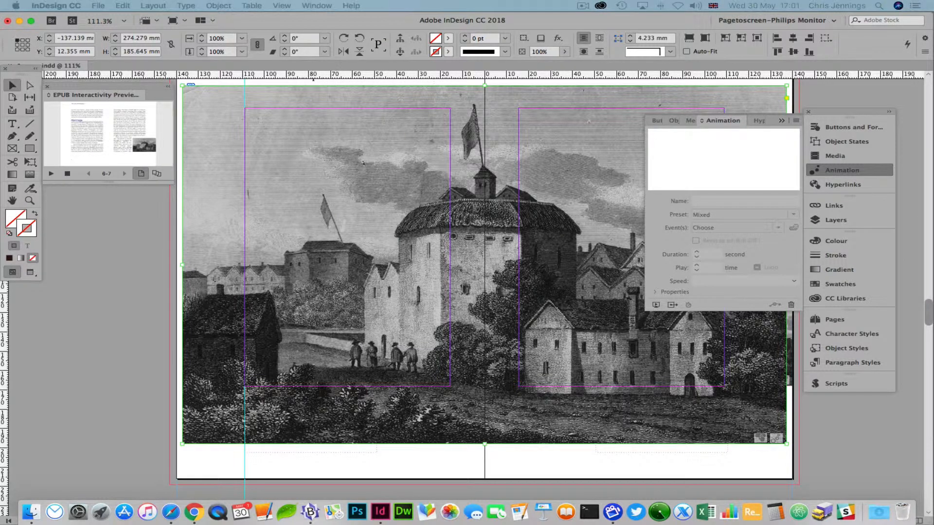
{"action": "key", "text": "super+shift+F10"}
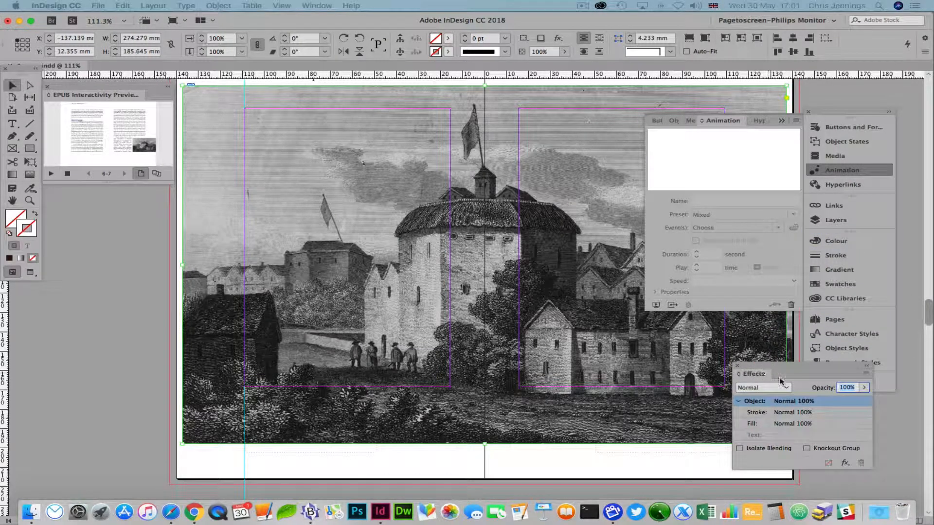
{"action": "left_click", "coordinate": [846, 463]}
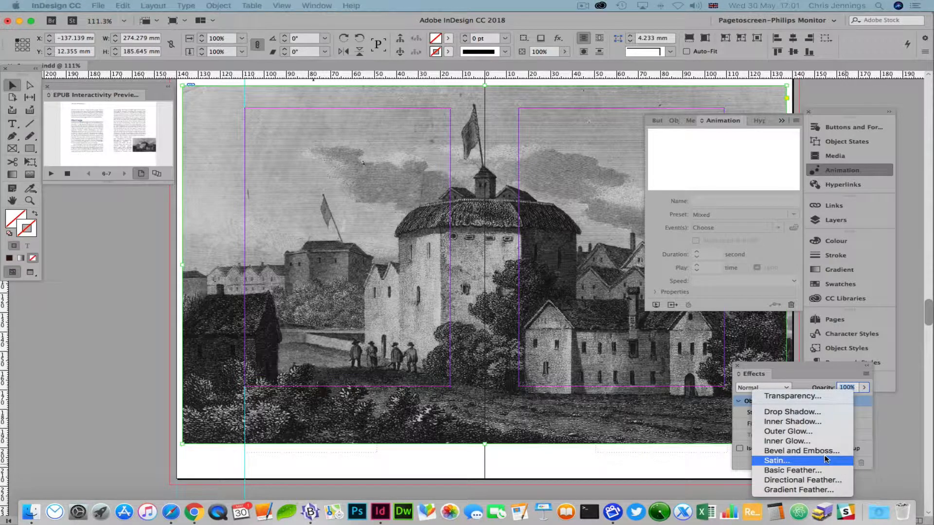
{"action": "left_click", "coordinate": [802, 431]}
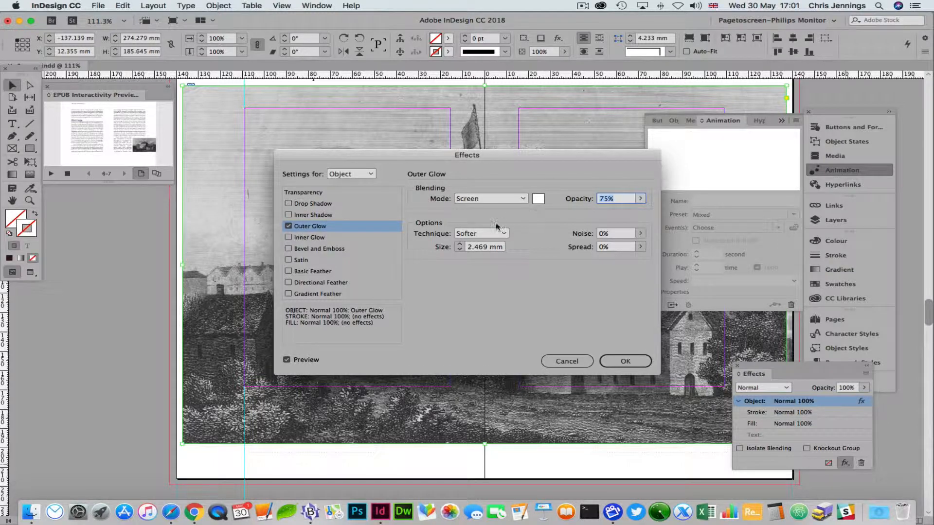
Set the glow to Normal mode, Softer technique and 7% spread, then apply it
{"action": "left_click", "coordinate": [522, 199]}
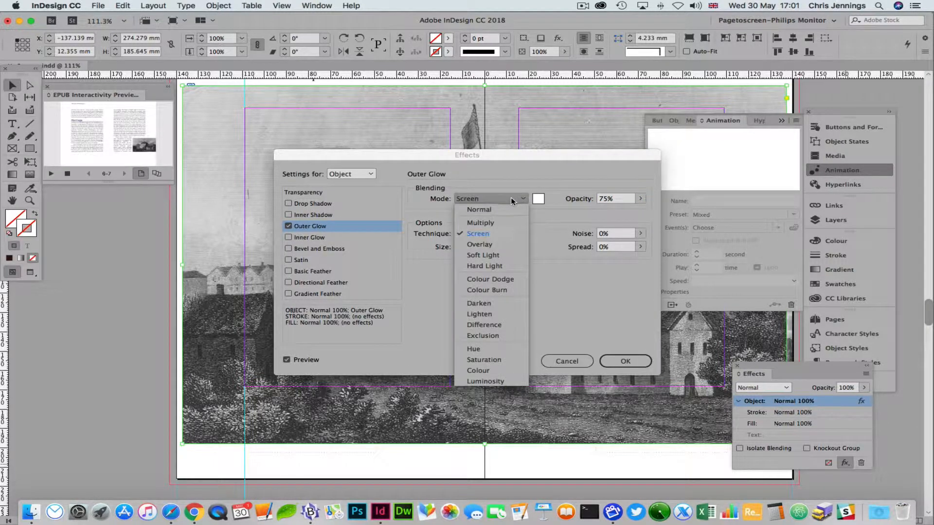
{"action": "left_click", "coordinate": [479, 210]}
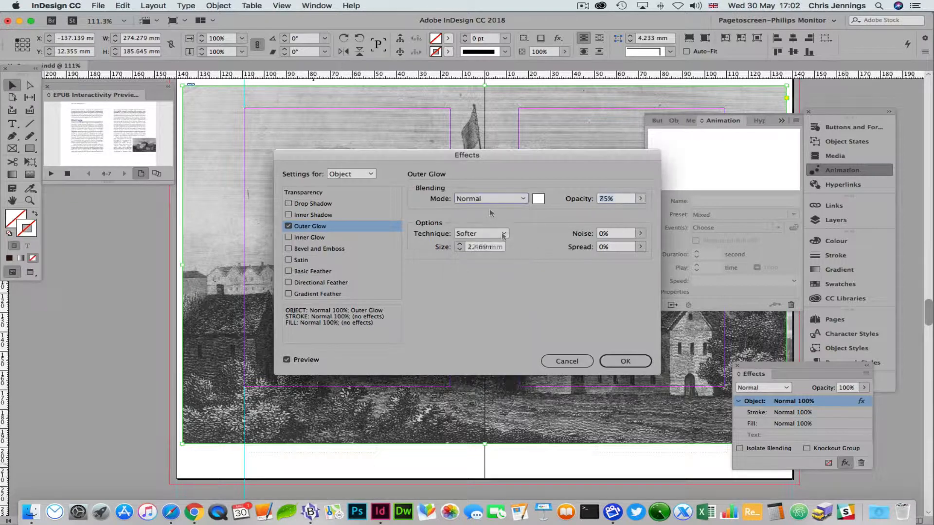
{"action": "left_click", "coordinate": [503, 235]}
{"action": "left_click", "coordinate": [503, 234]}
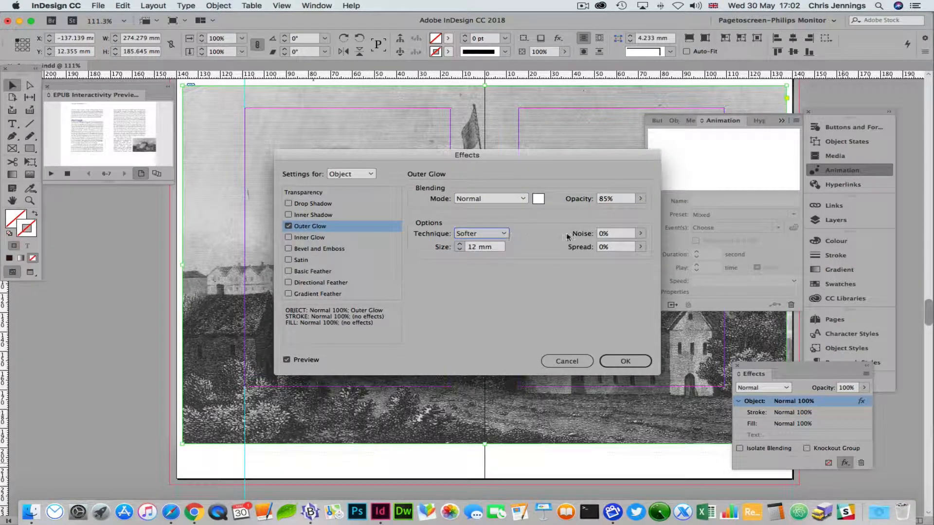
{"action": "left_click", "coordinate": [640, 247]}
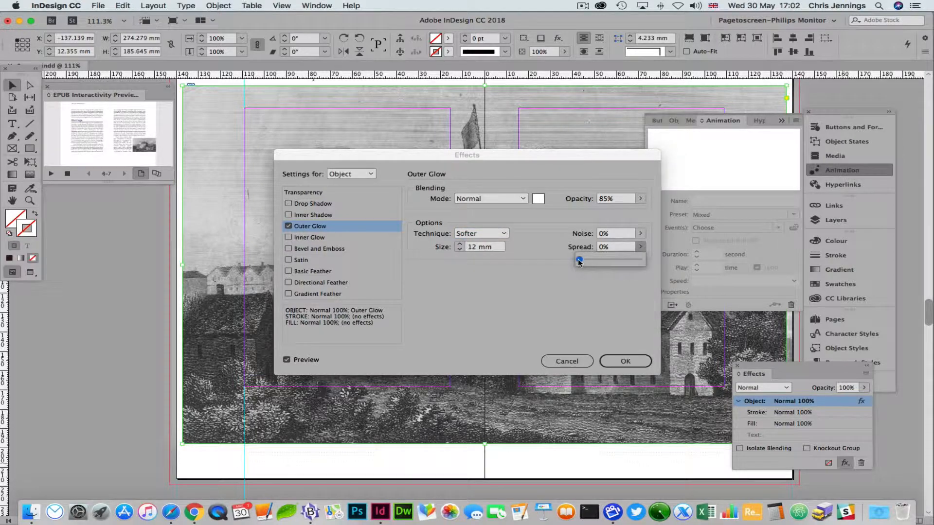
{"action": "mouse_move", "coordinate": [578, 259]}
{"action": "left_mouse_down"}
{"action": "mouse_move", "coordinate": [608, 262]}
{"action": "mouse_move", "coordinate": [580, 263]}
{"action": "left_mouse_up"}
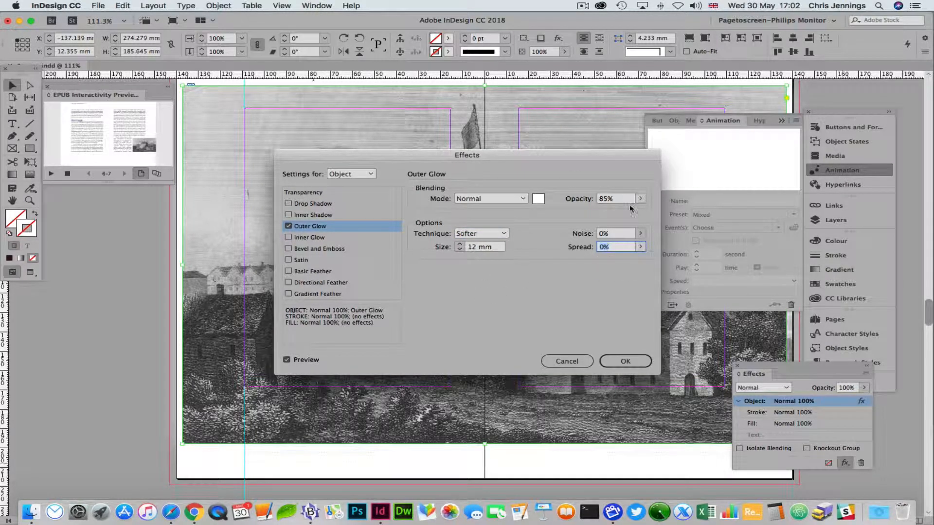
{"action": "left_click", "coordinate": [640, 247]}
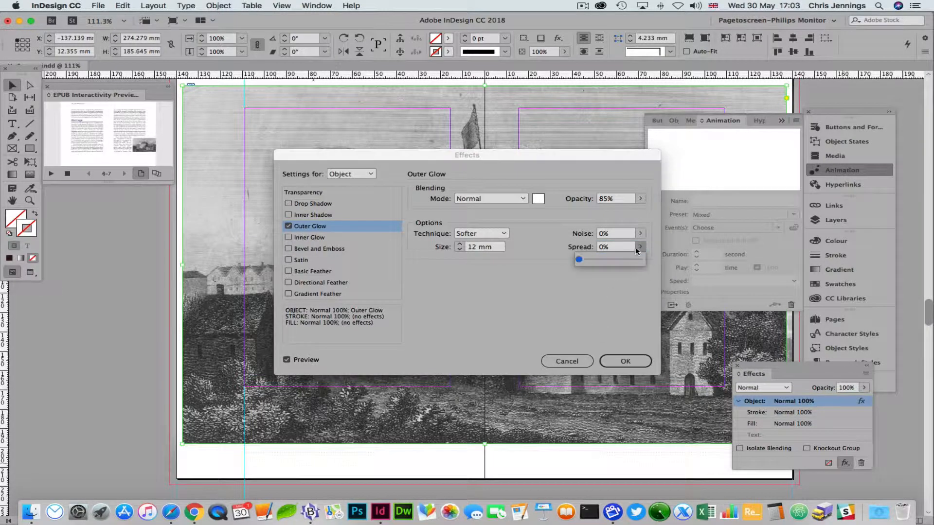
{"action": "left_click_drag", "start_coordinate": [581, 261], "coordinate": [632, 262]}
{"action": "left_click", "coordinate": [623, 360]}
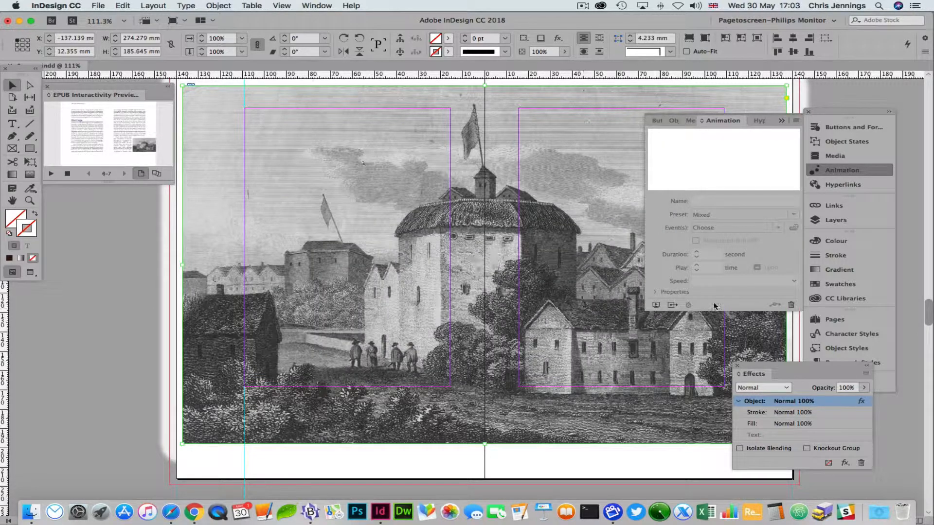
Widen the EPUB preview, then twice fly the glowing engraving in from the thumbnail and dismiss it back
{"action": "left_click", "coordinate": [656, 305]}
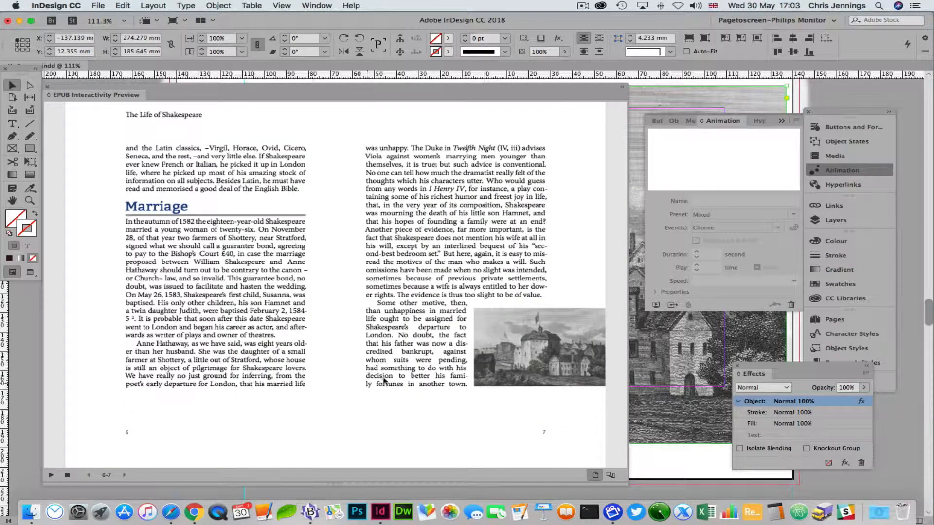
{"action": "left_click", "coordinate": [509, 338]}
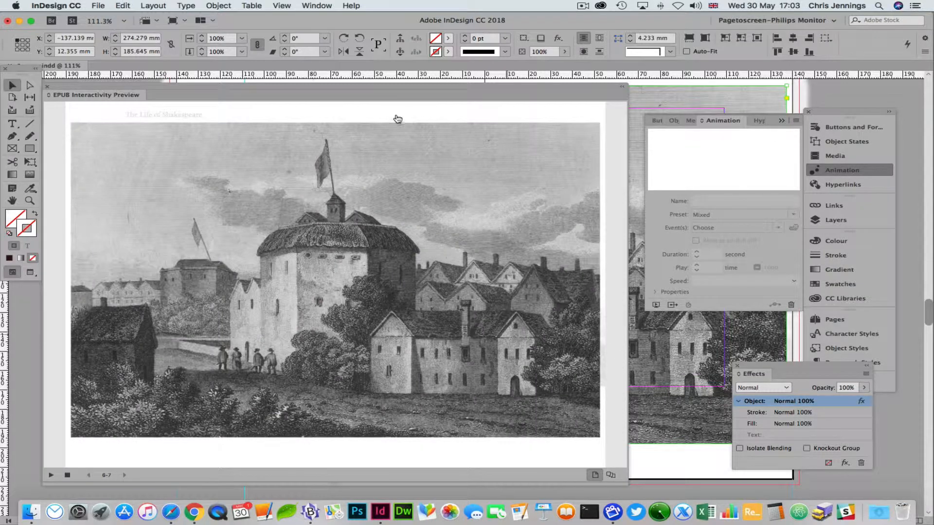
{"action": "left_click", "coordinate": [382, 115]}
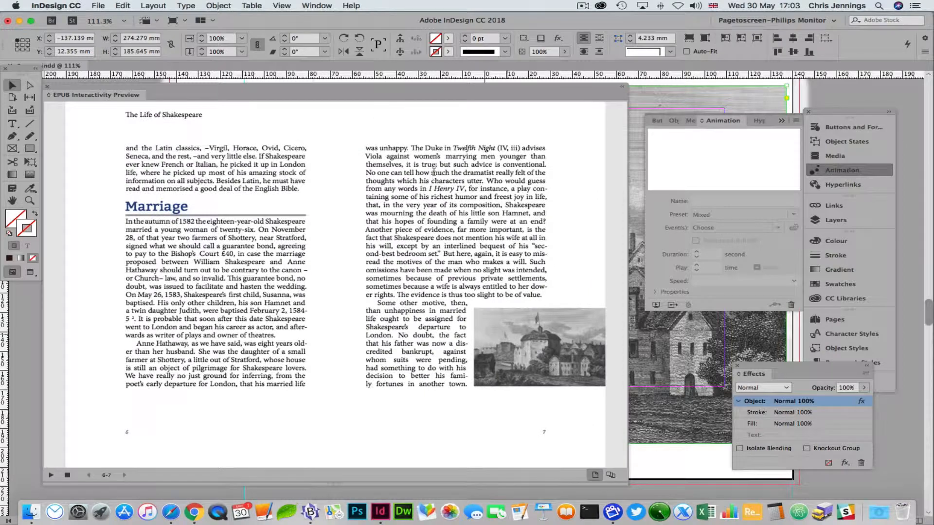
{"action": "left_click", "coordinate": [513, 314]}
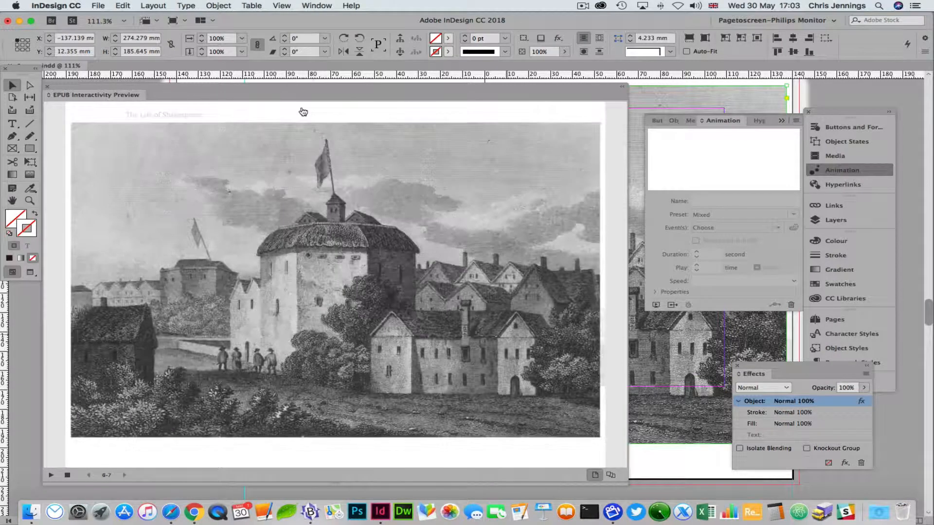
{"action": "left_click", "coordinate": [302, 111]}
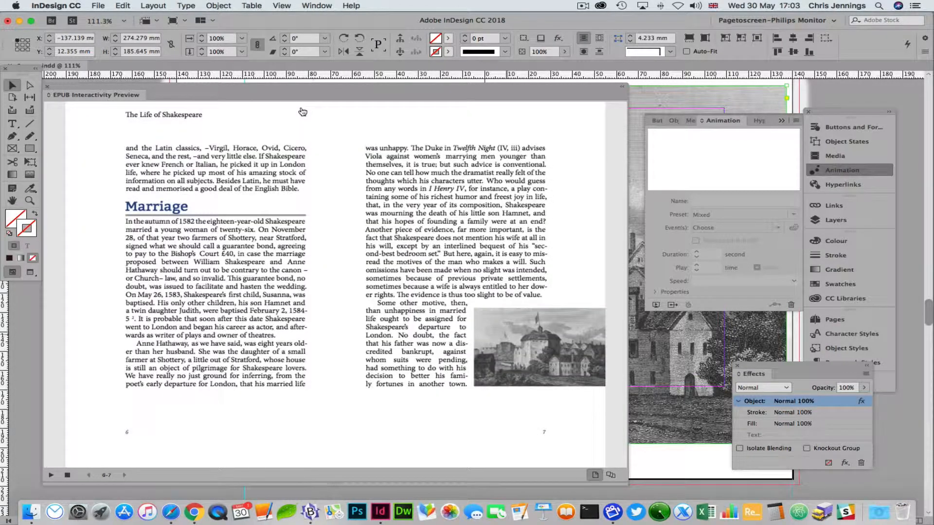